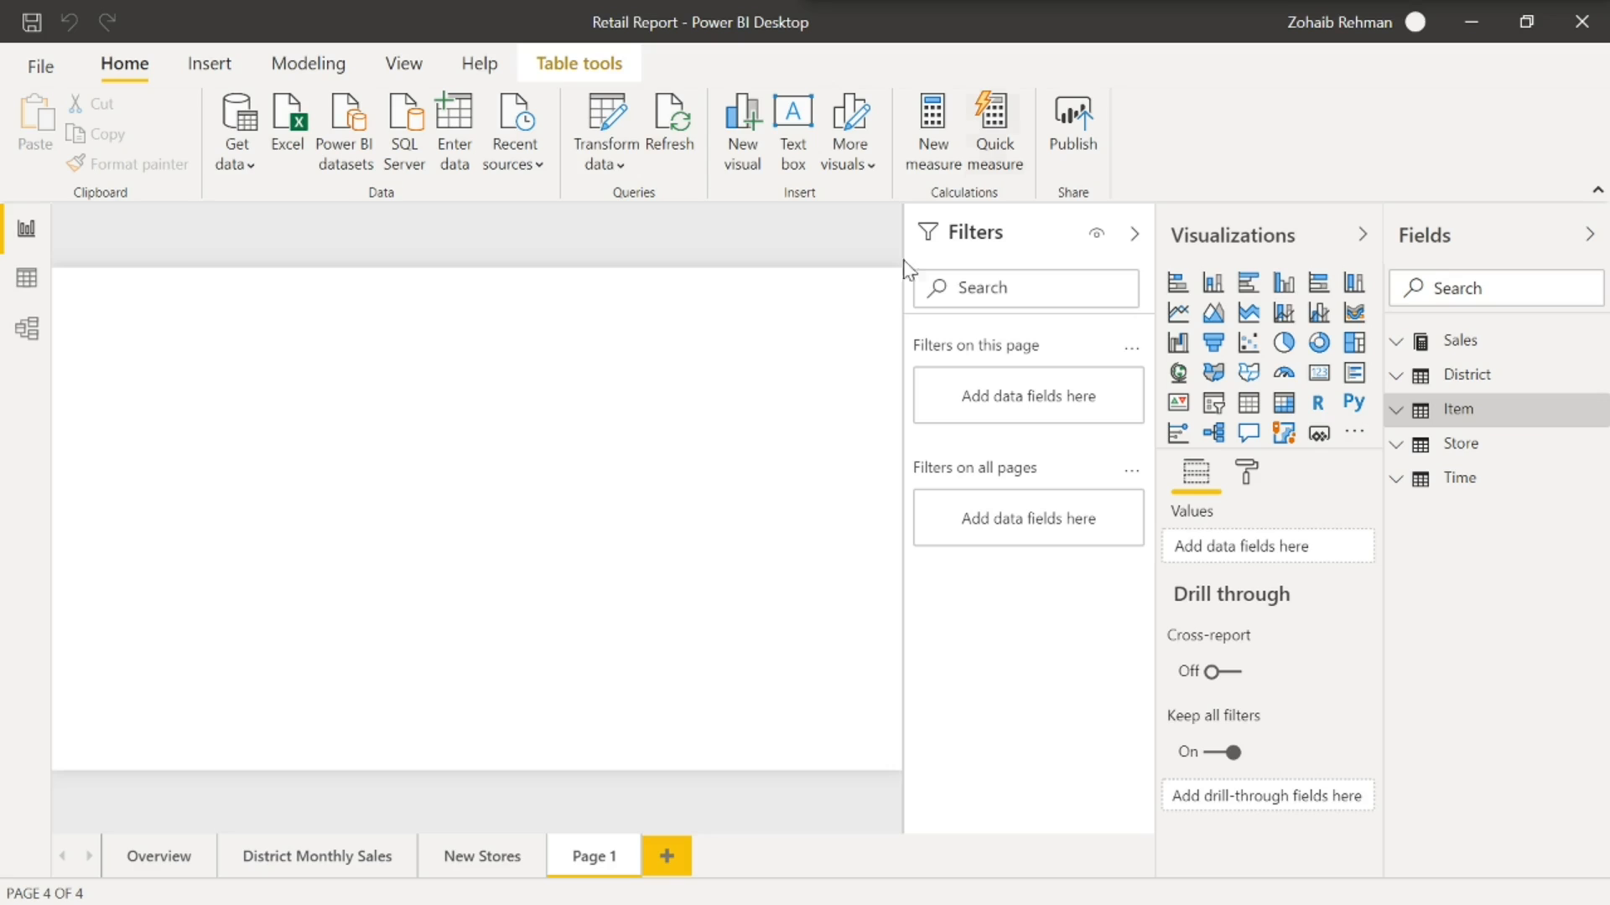
Create a new measure in the Item table defined as # Number of buyers = COUNT('Item'[Buyer])
left_click(1396, 410)
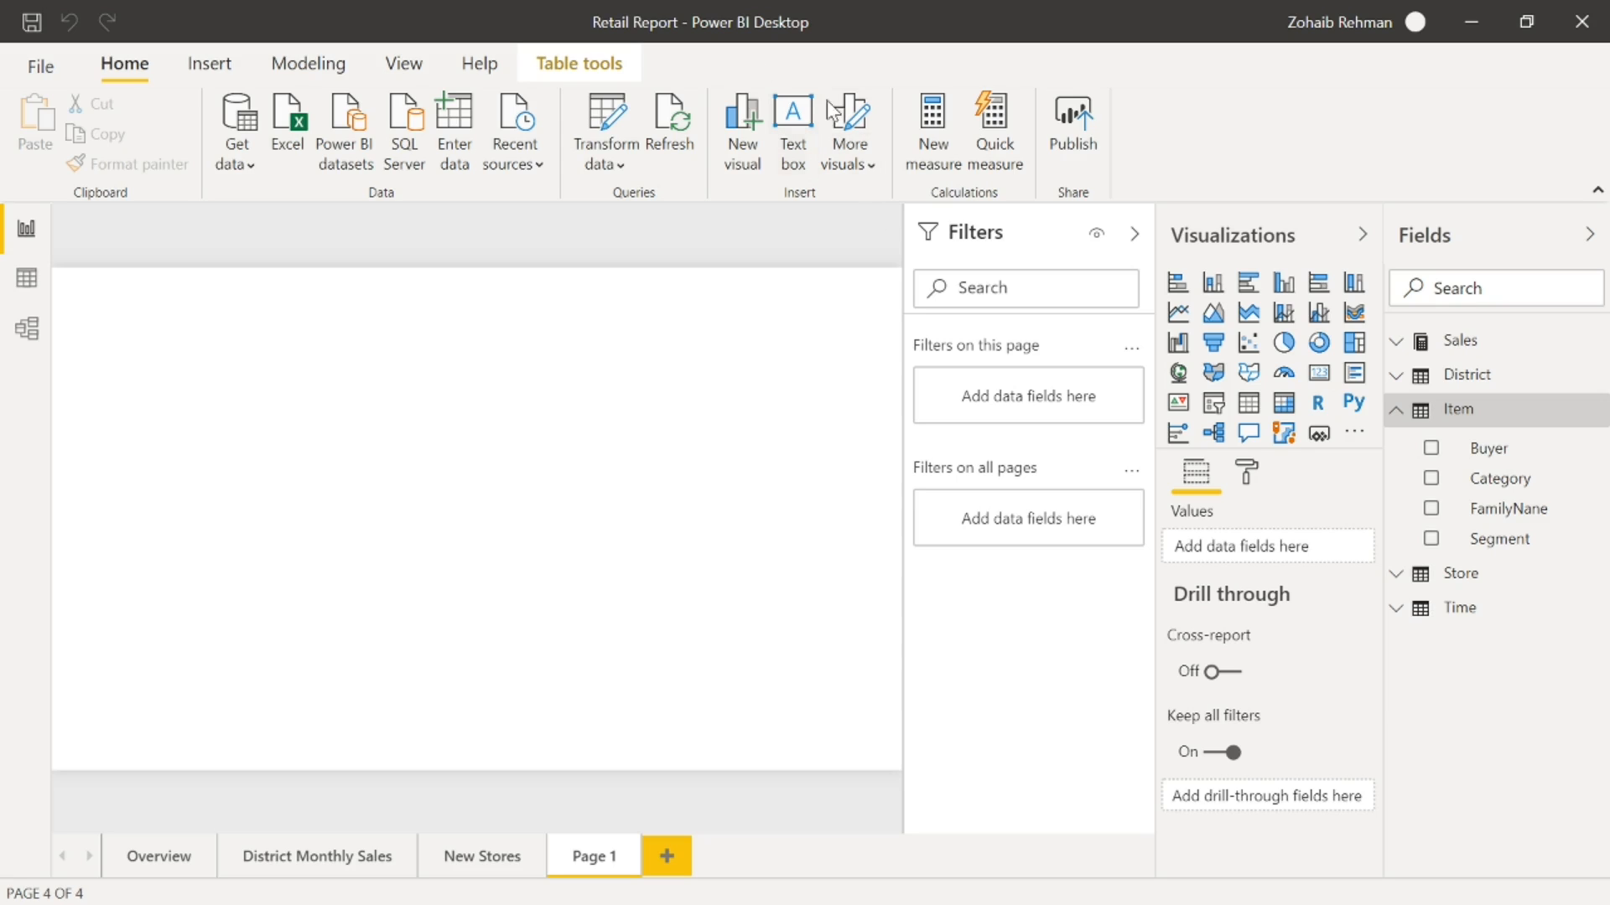
left_click(932, 126)
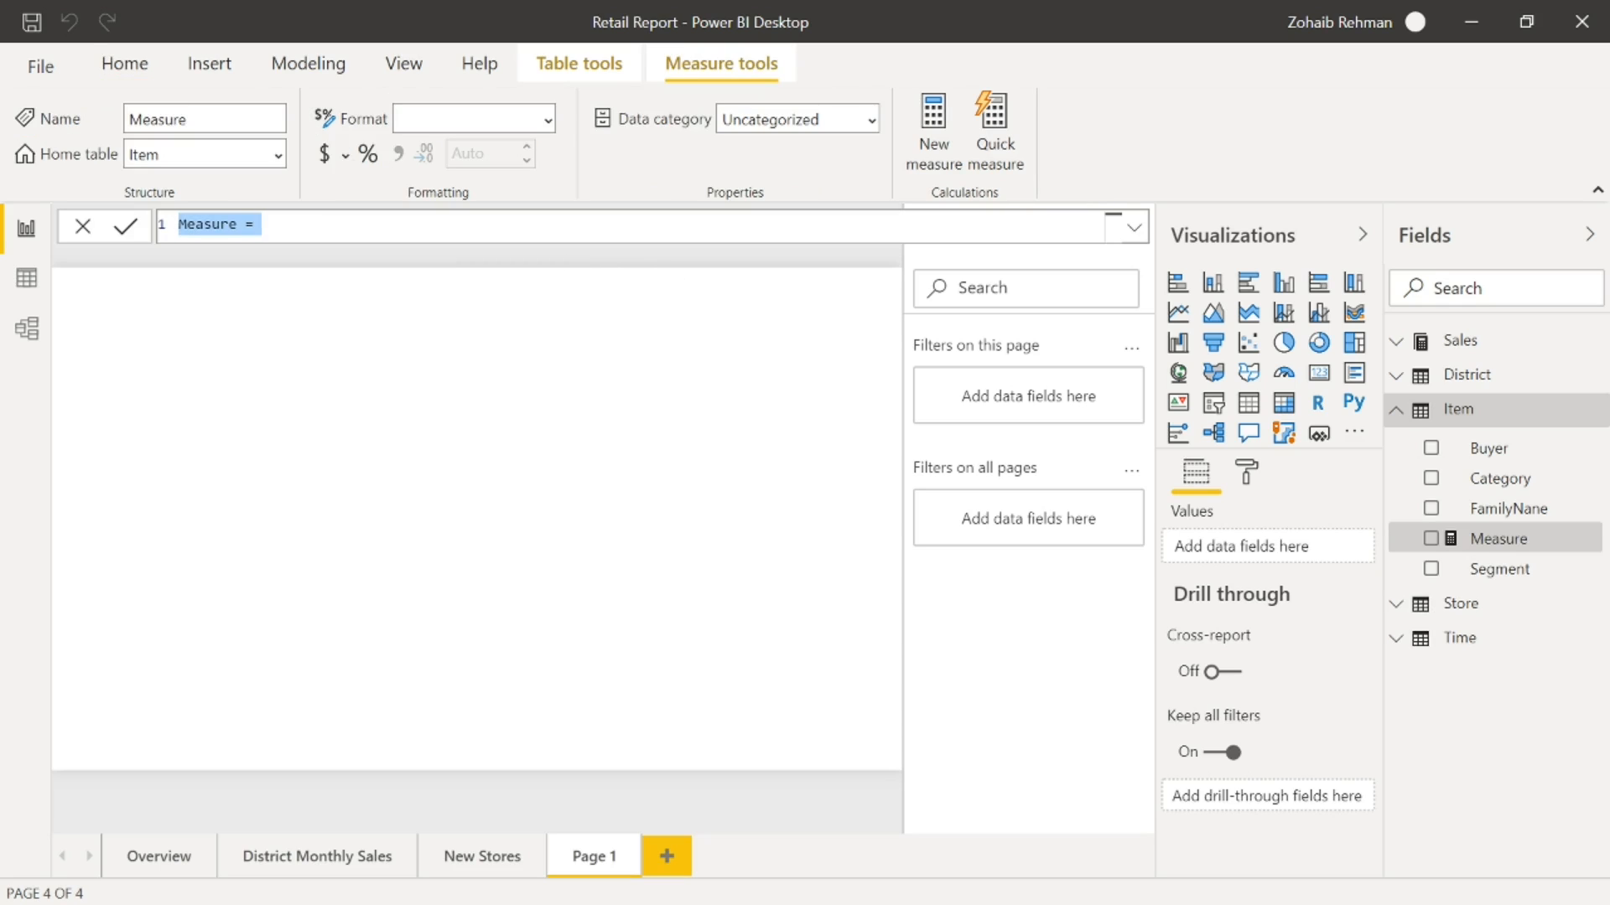
type("#")
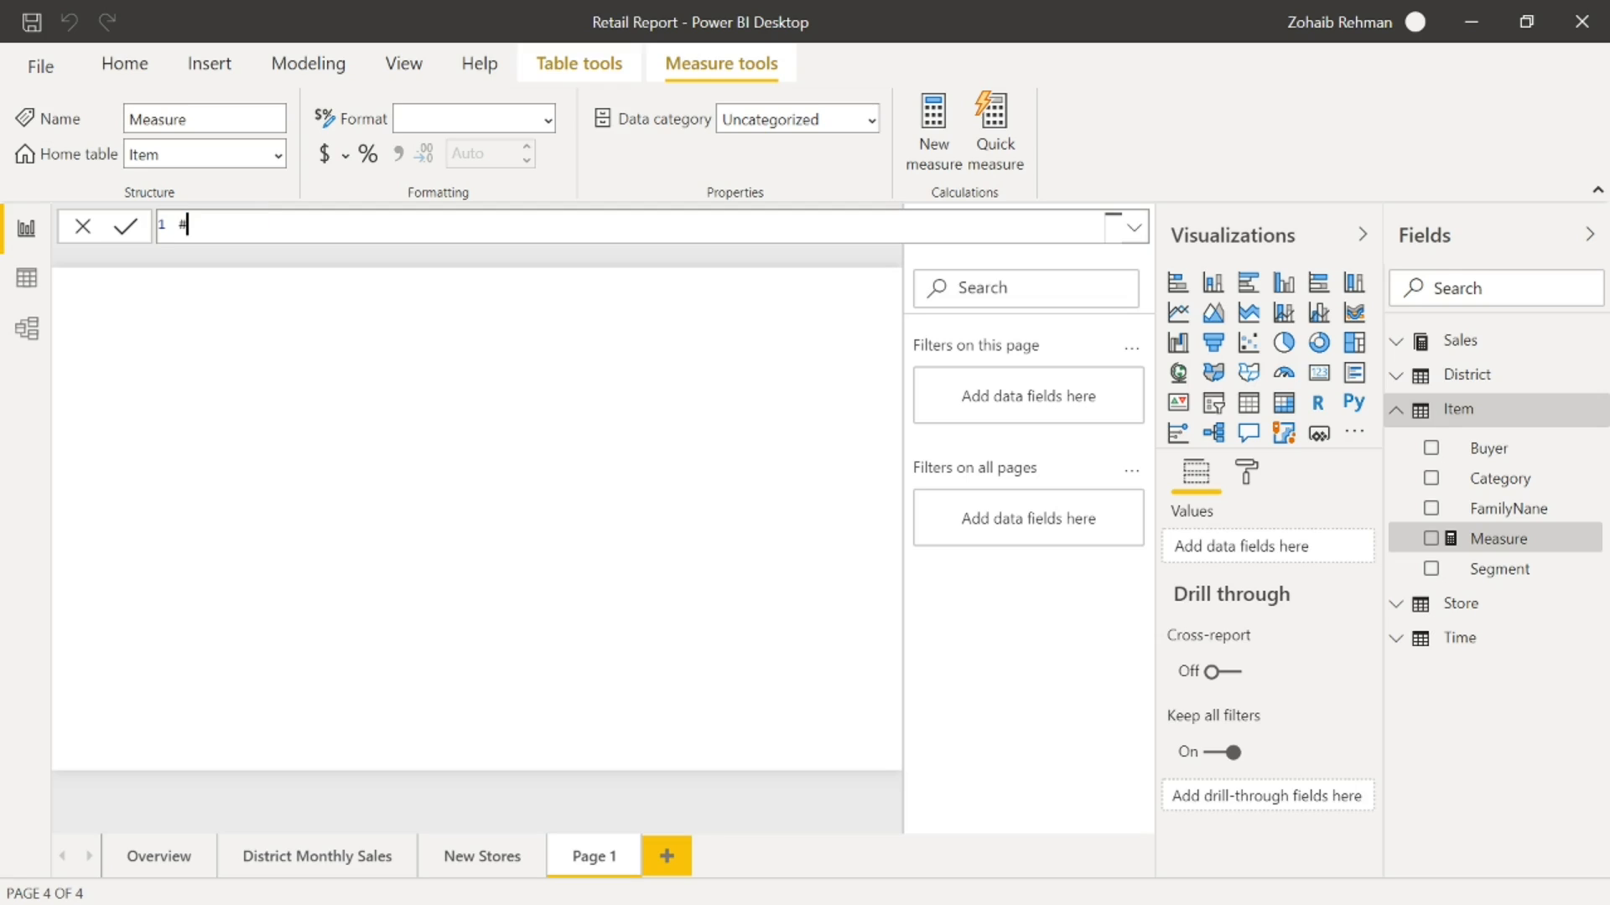
type(" Number of buyers = count(")
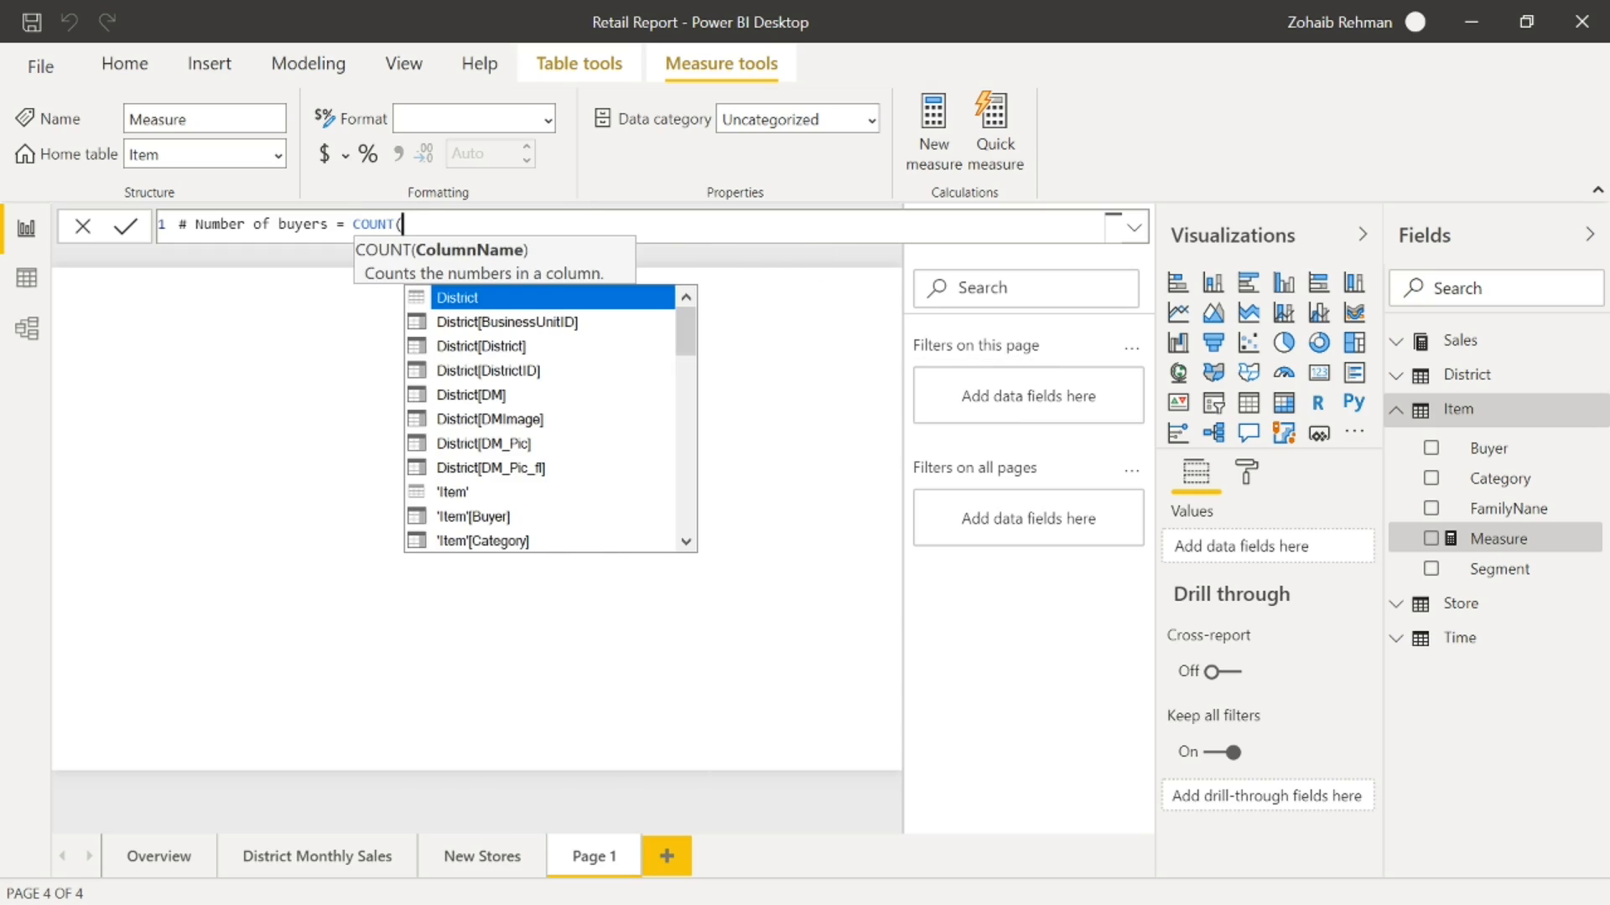
type("i")
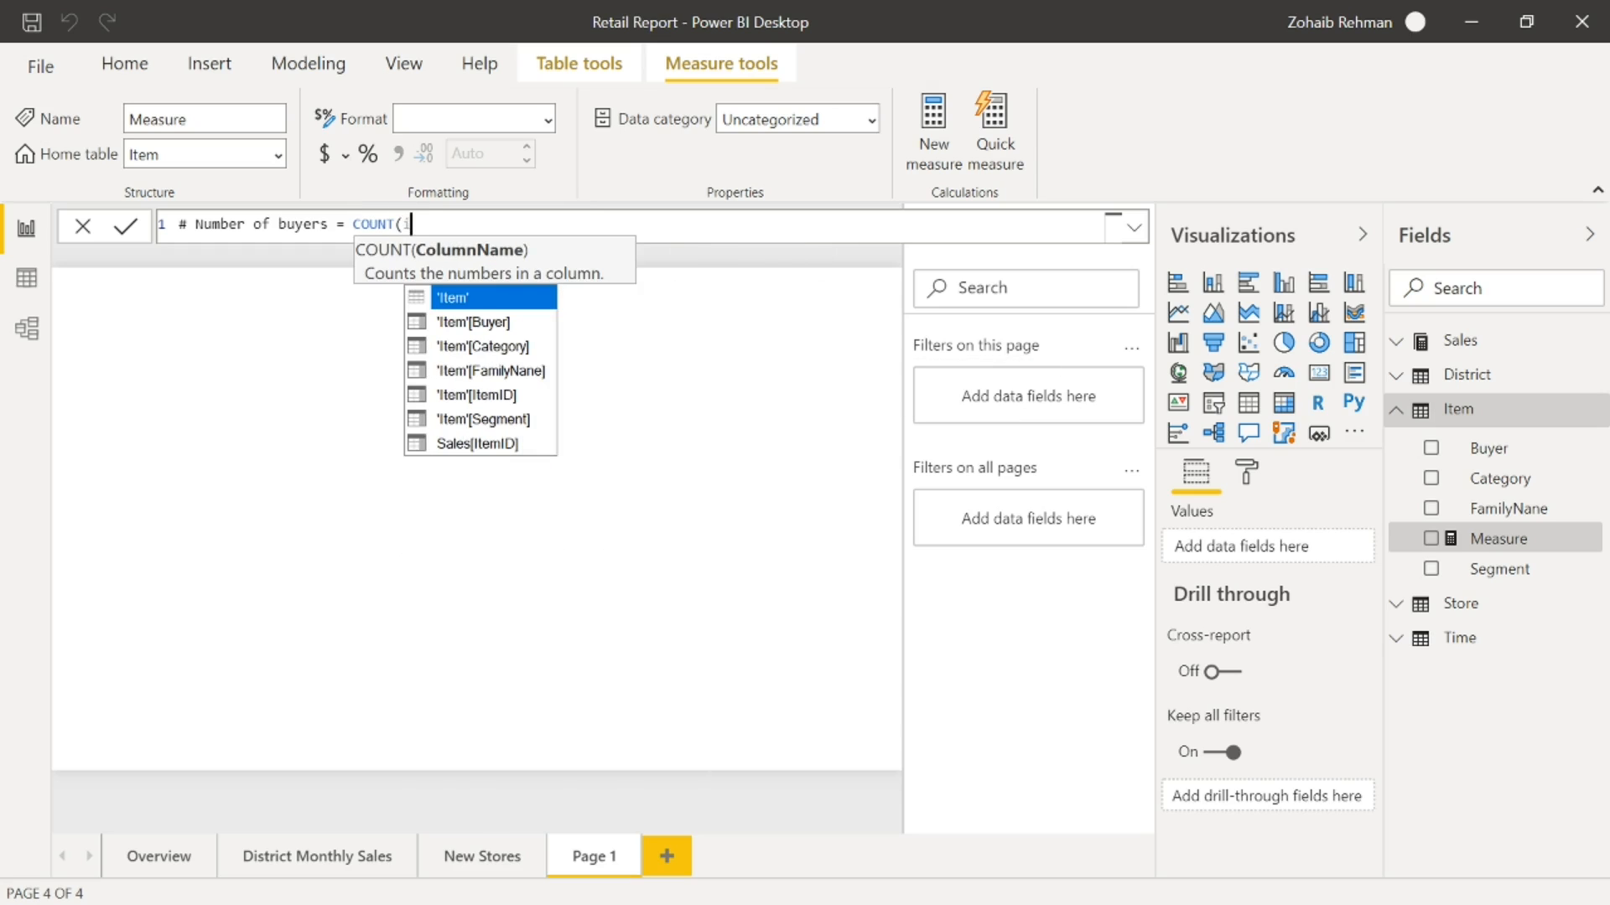
key("Down")
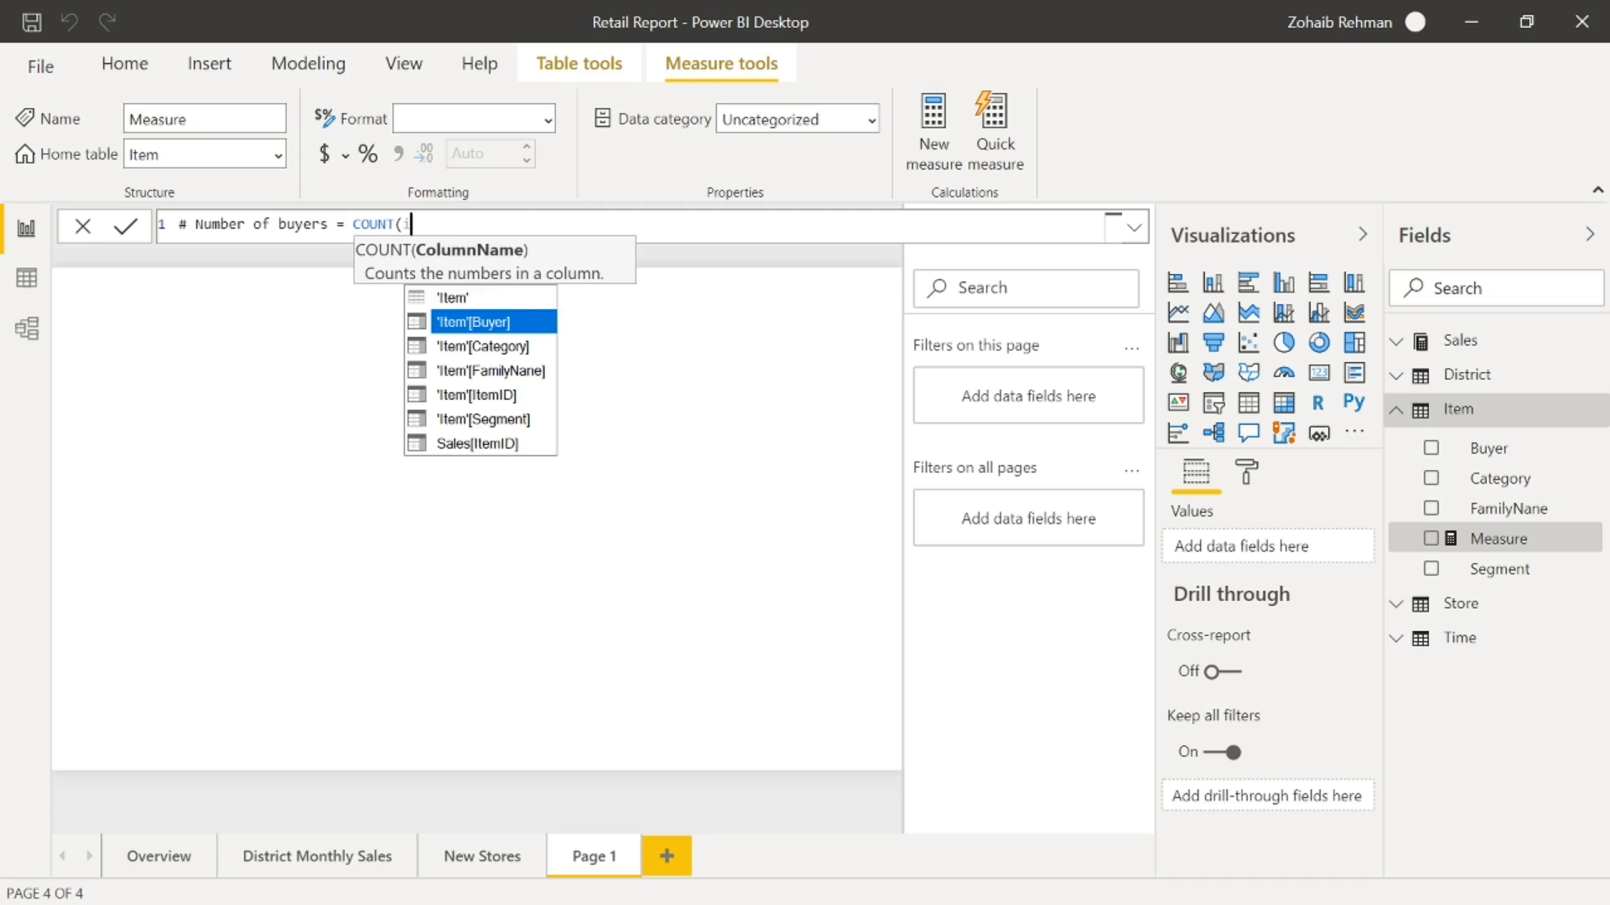
key("Tab")
type(")")
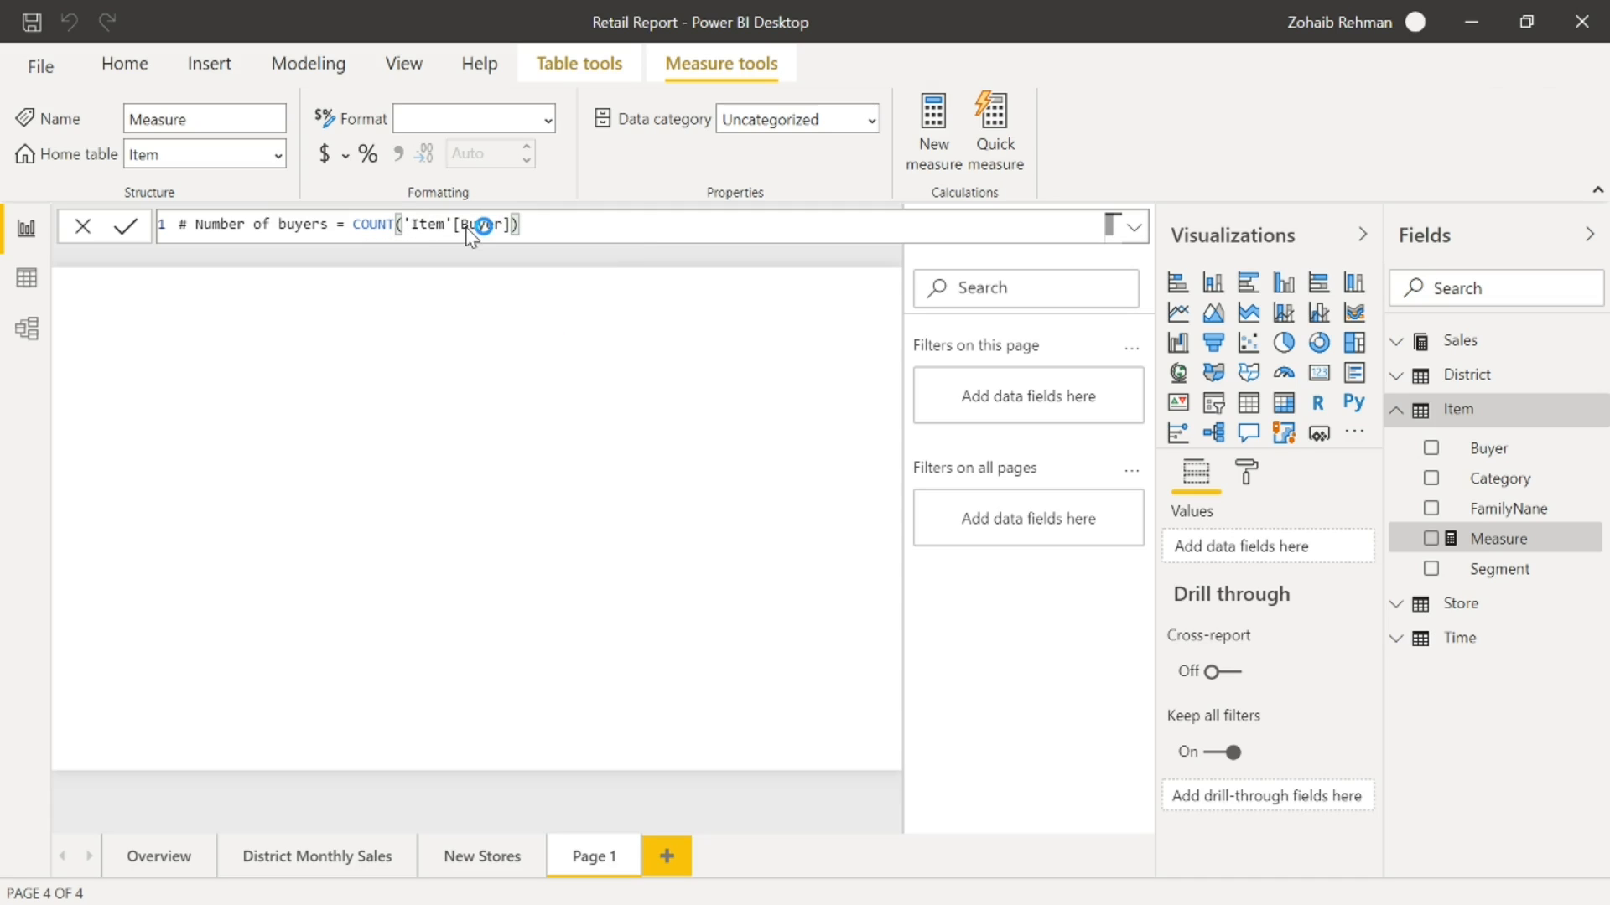
key("Return")
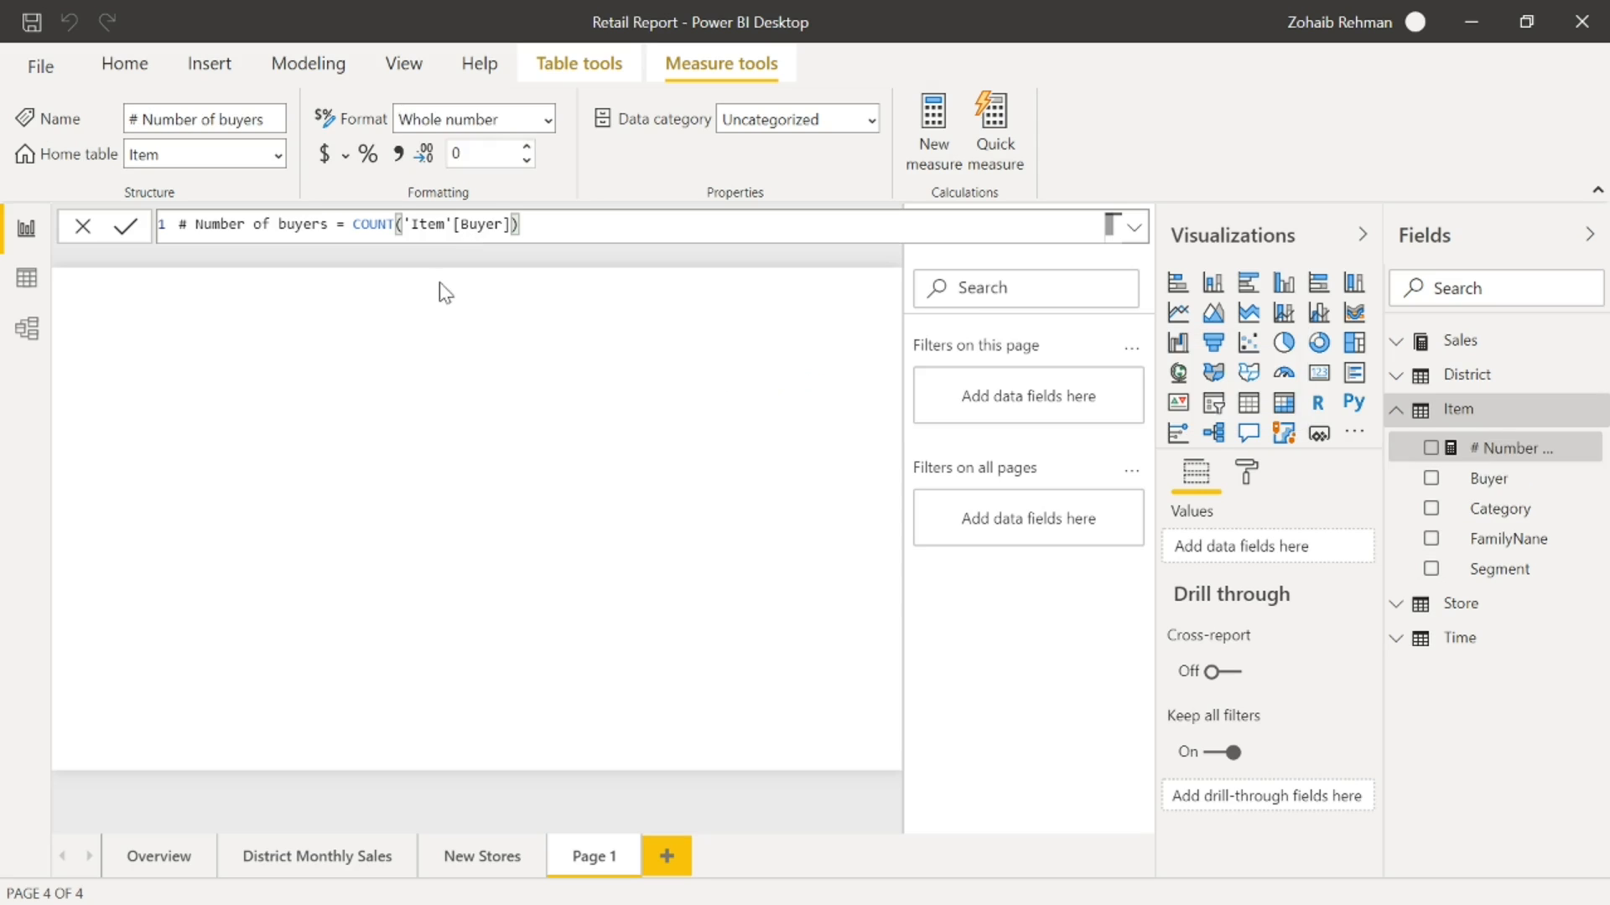
Add a card visual showing the # Number of buyers measure and make it slightly wider and shorter
left_click(1318, 372)
left_click(1432, 449)
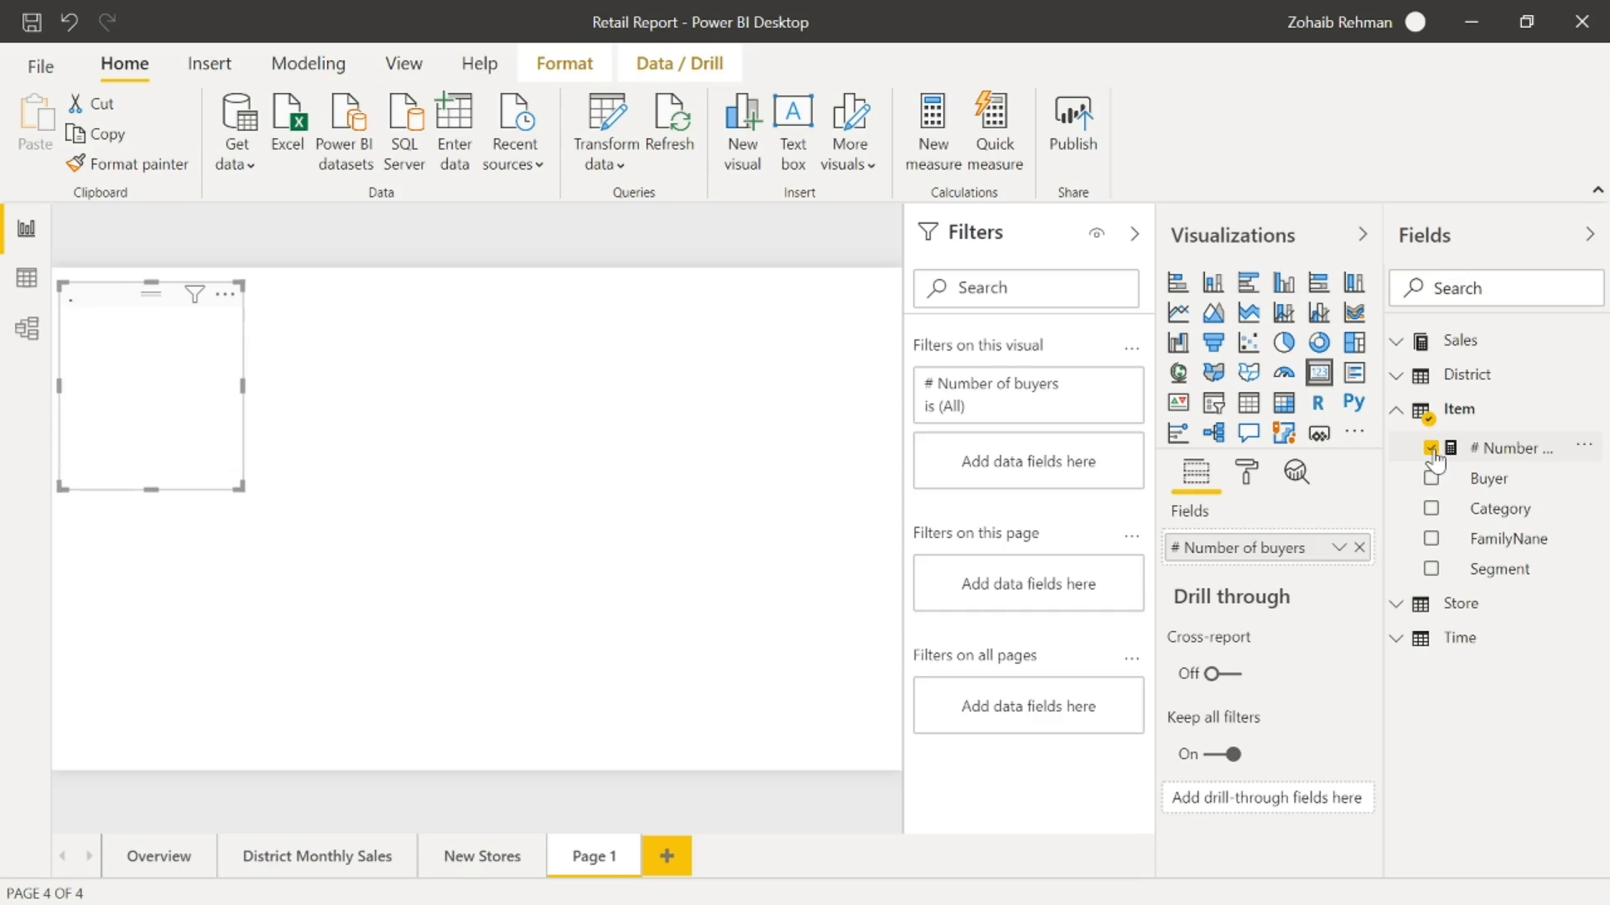
left_click_drag(242, 488, 270, 457)
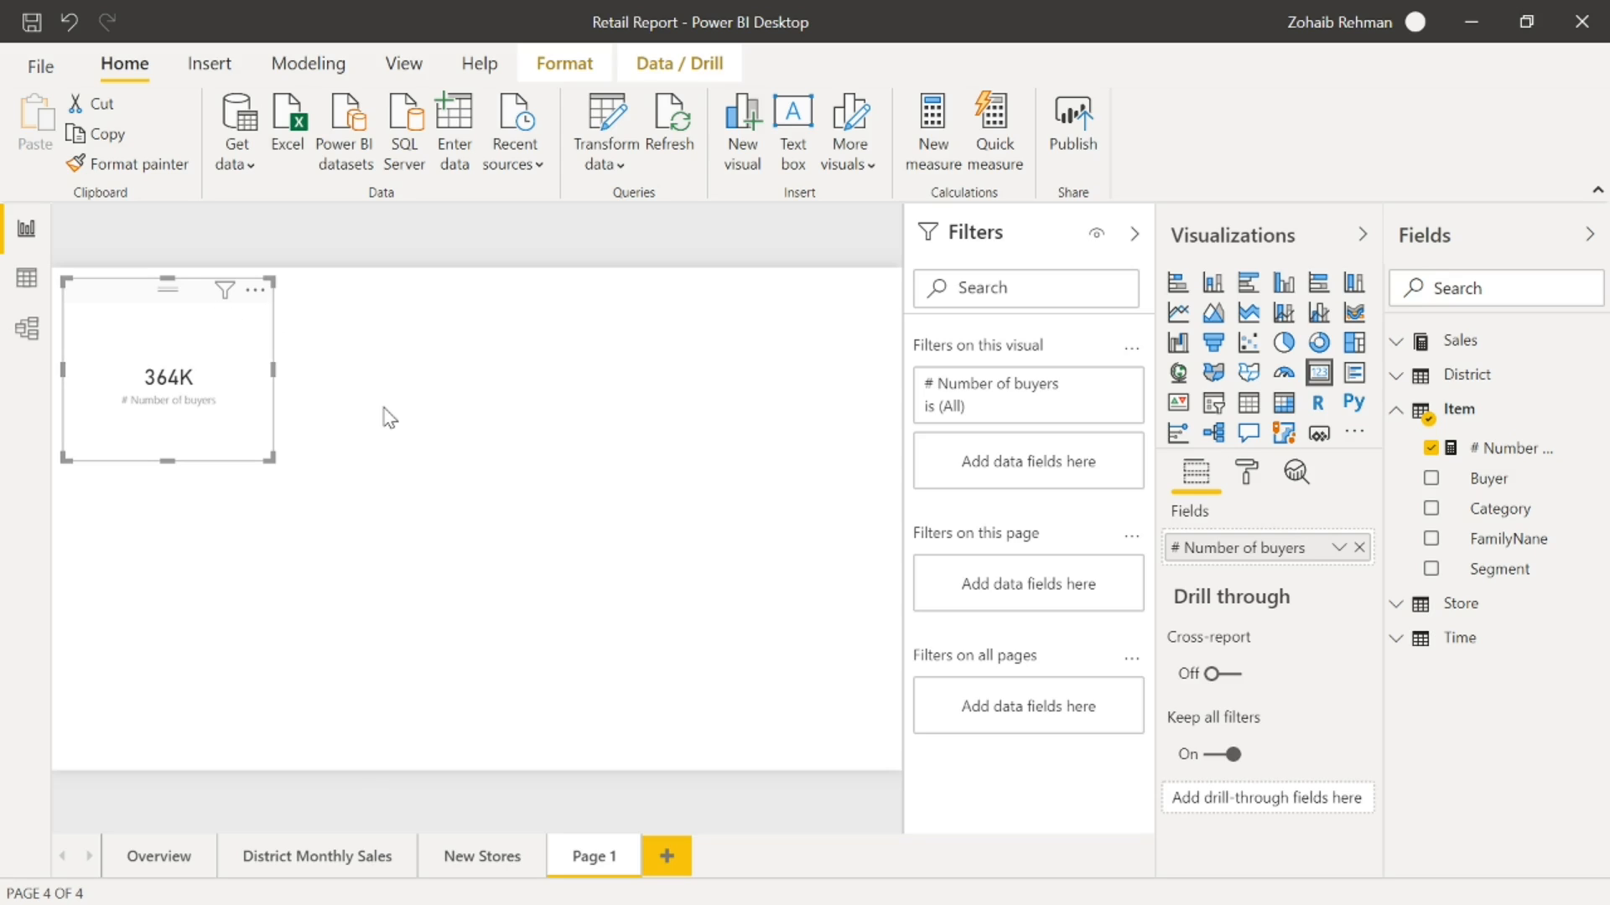
Create a new measure in the District table defined as # C rows of buyers = COUNTROWS('Item')
left_click(956, 127)
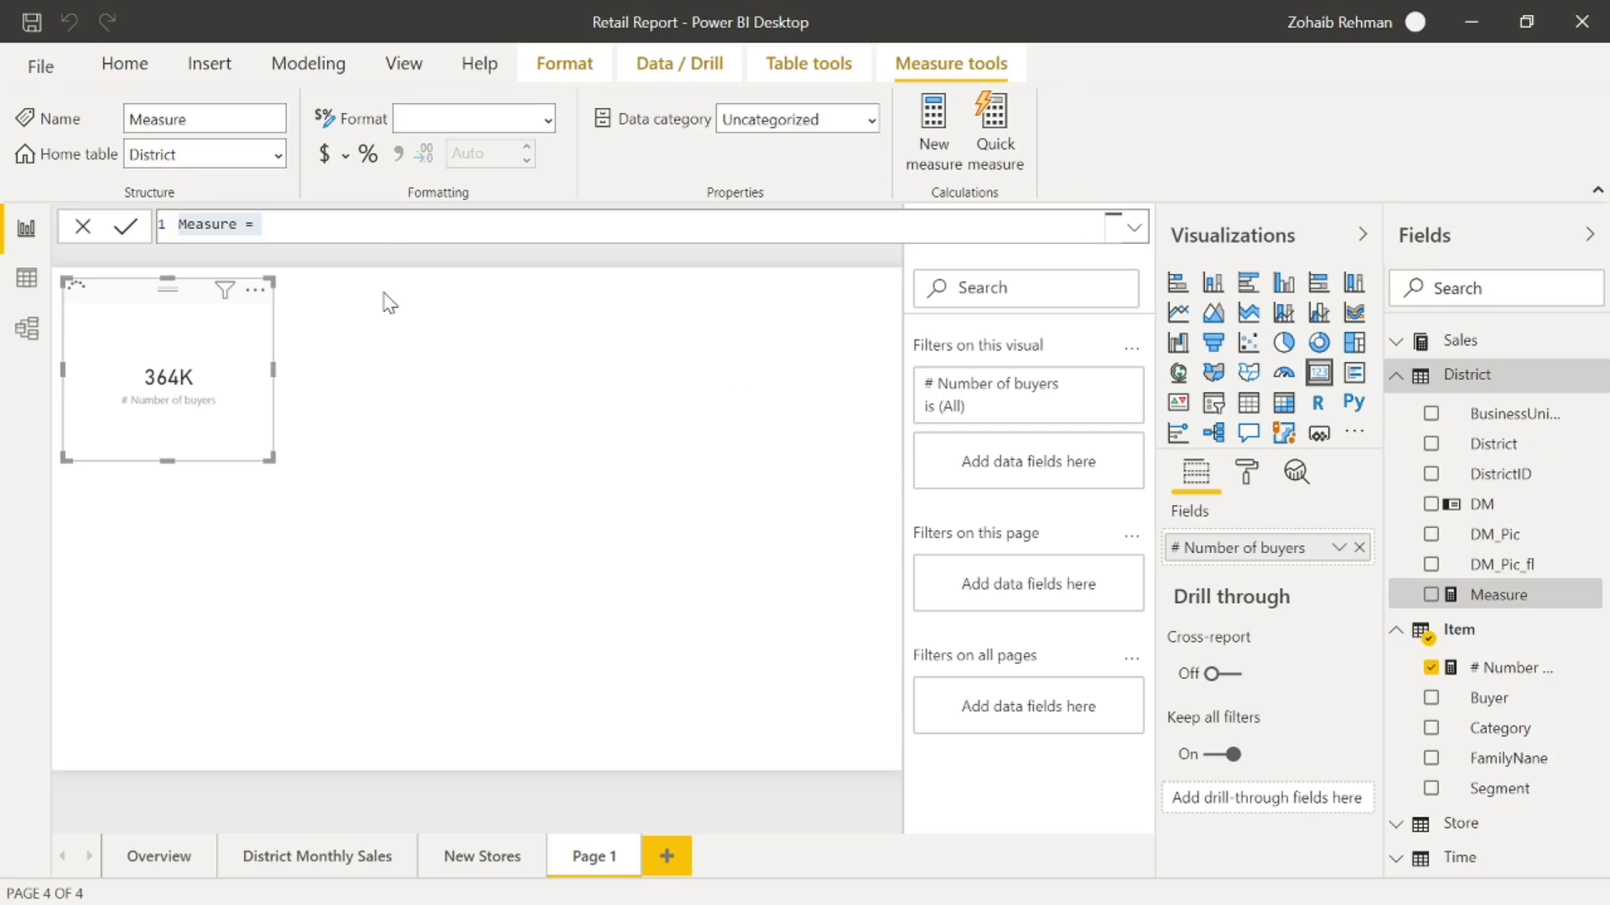
type("#")
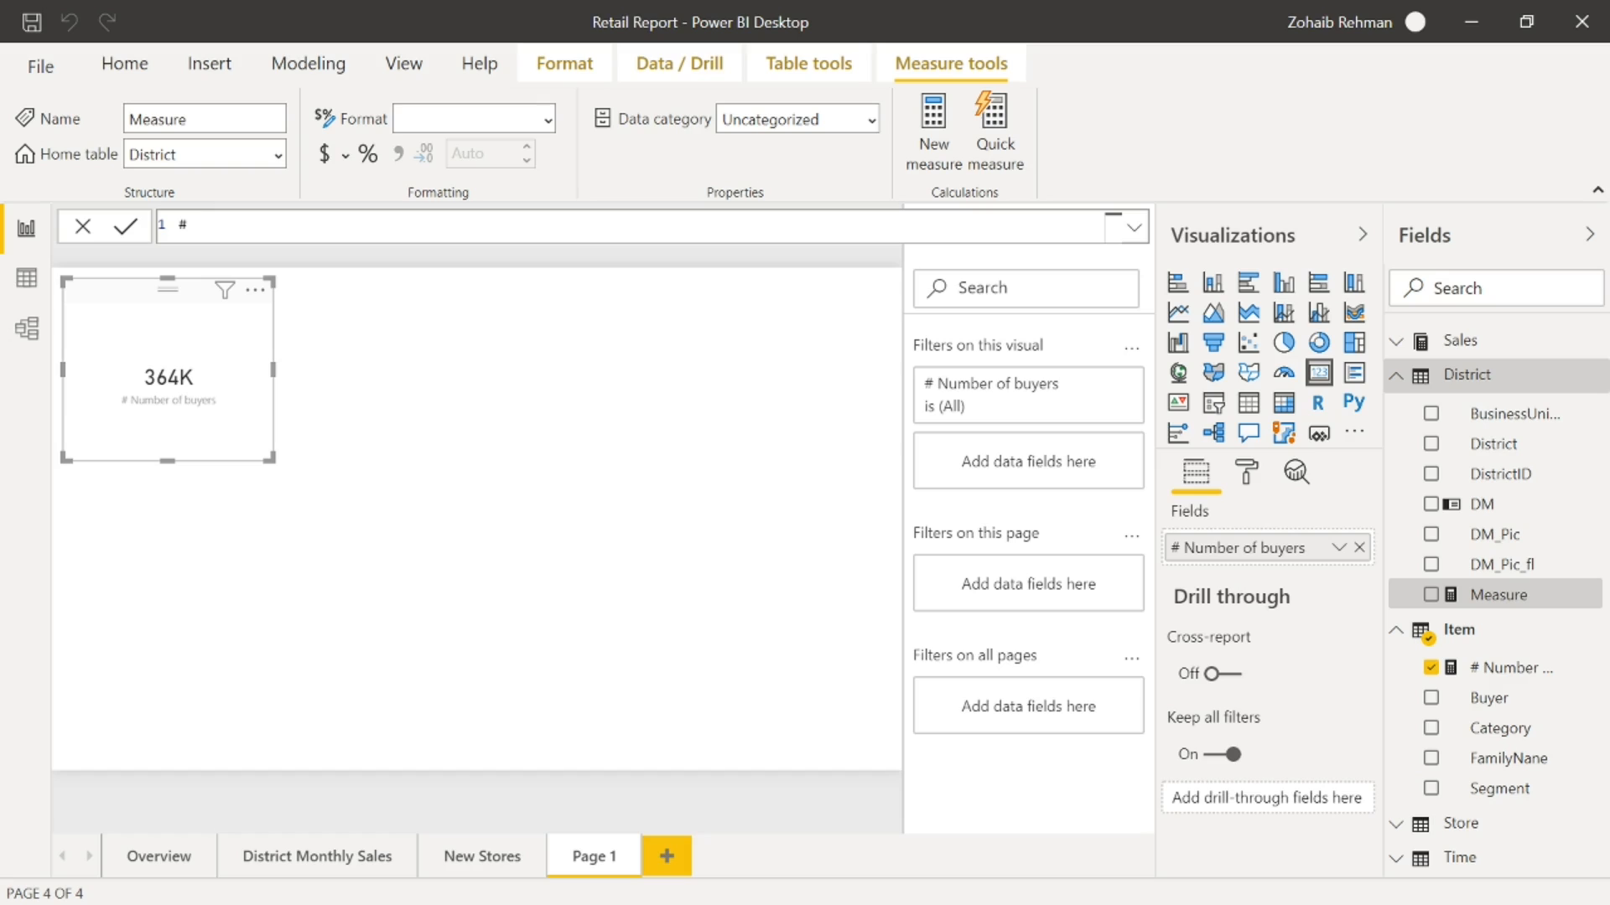
type(" Crow")
key("BackSpace")
key("BackSpace")
key("BackSpace")
type("rows of buyers =co")
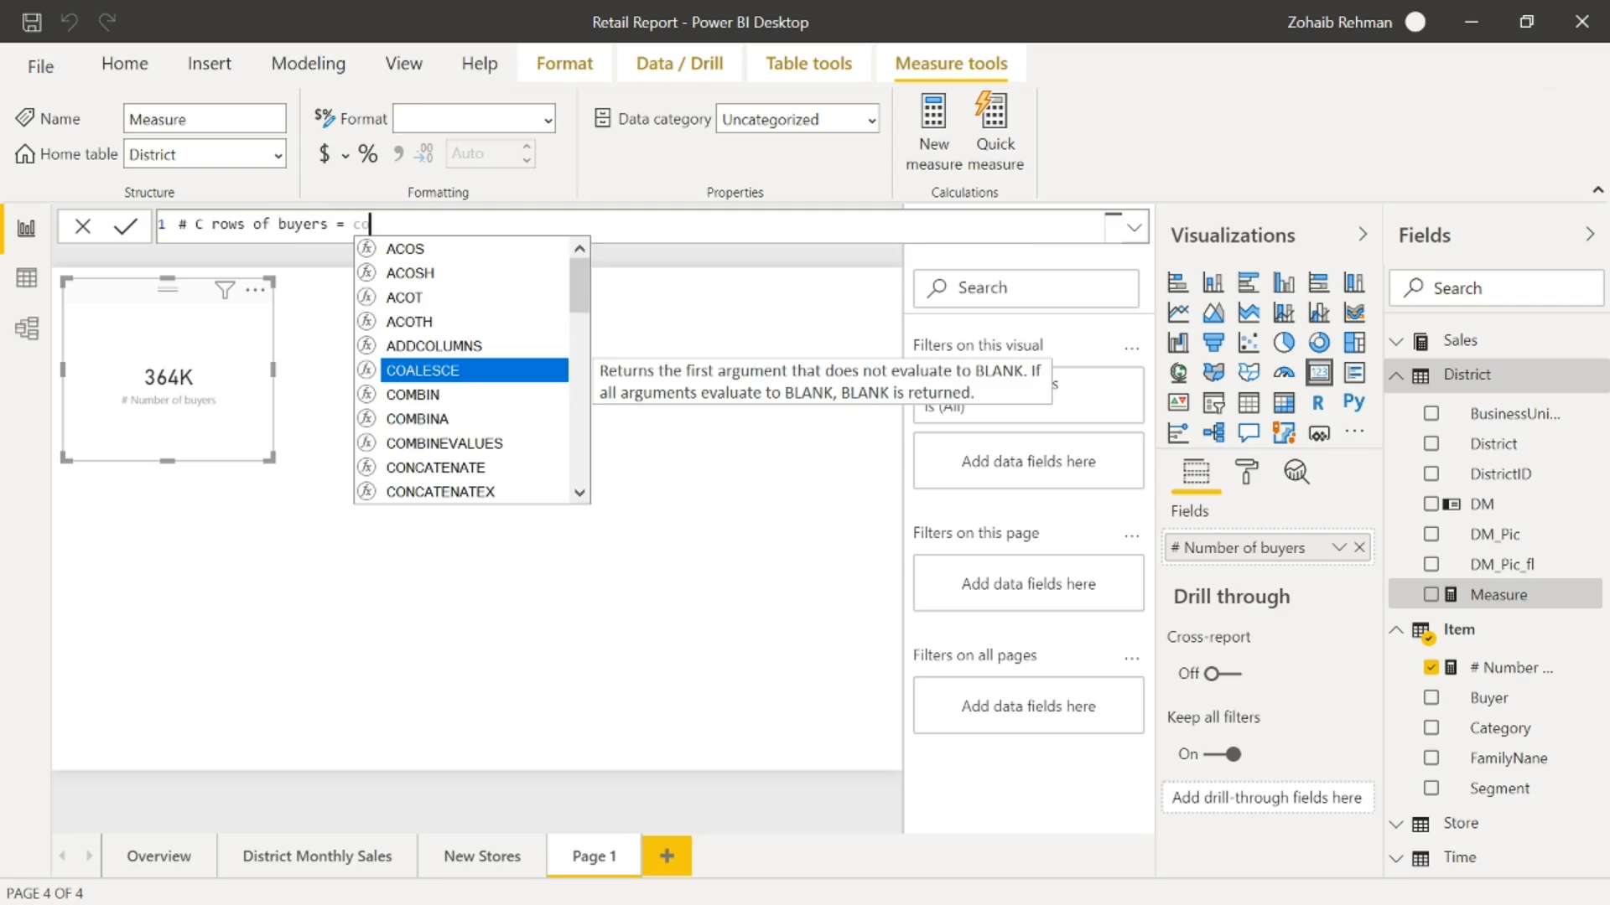
type("untro")
key("Tab")
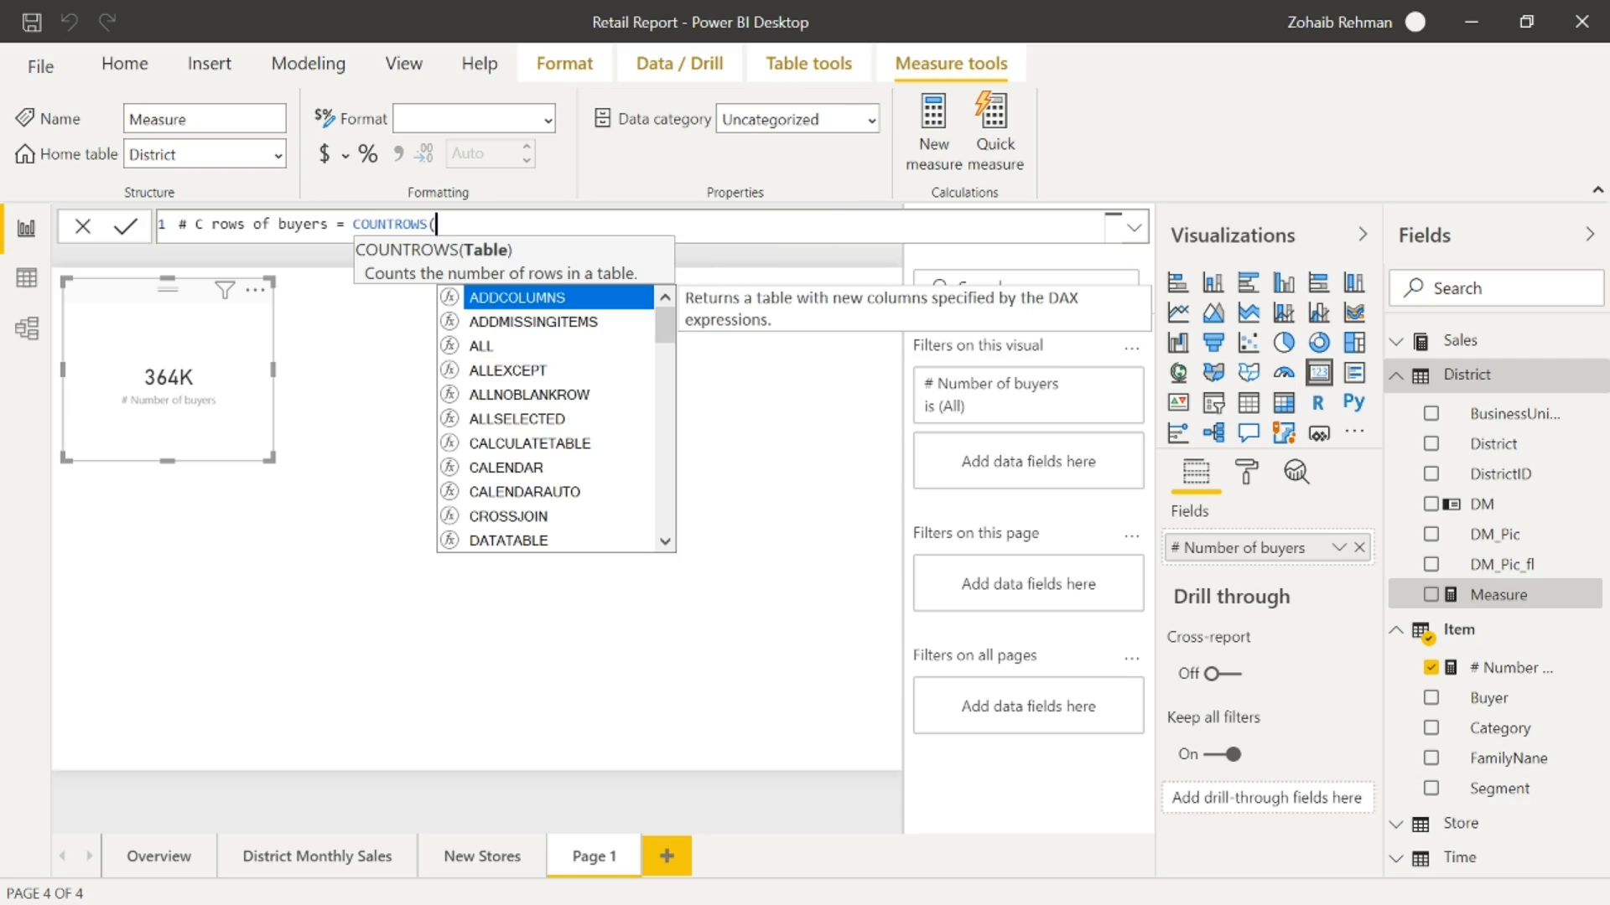
type("it")
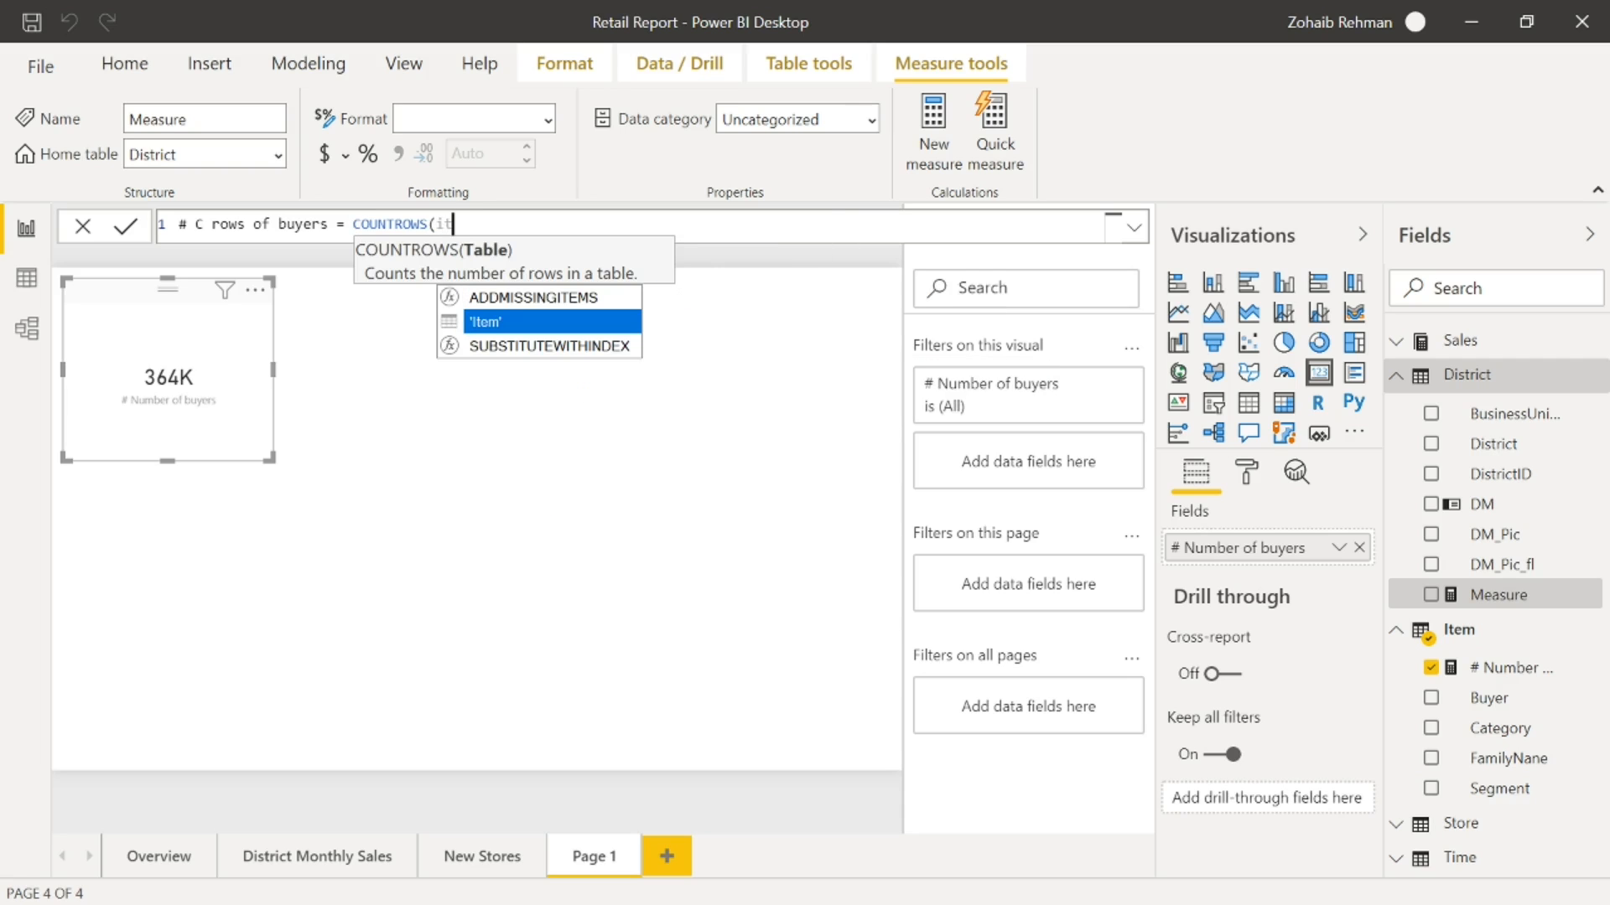
key("Tab")
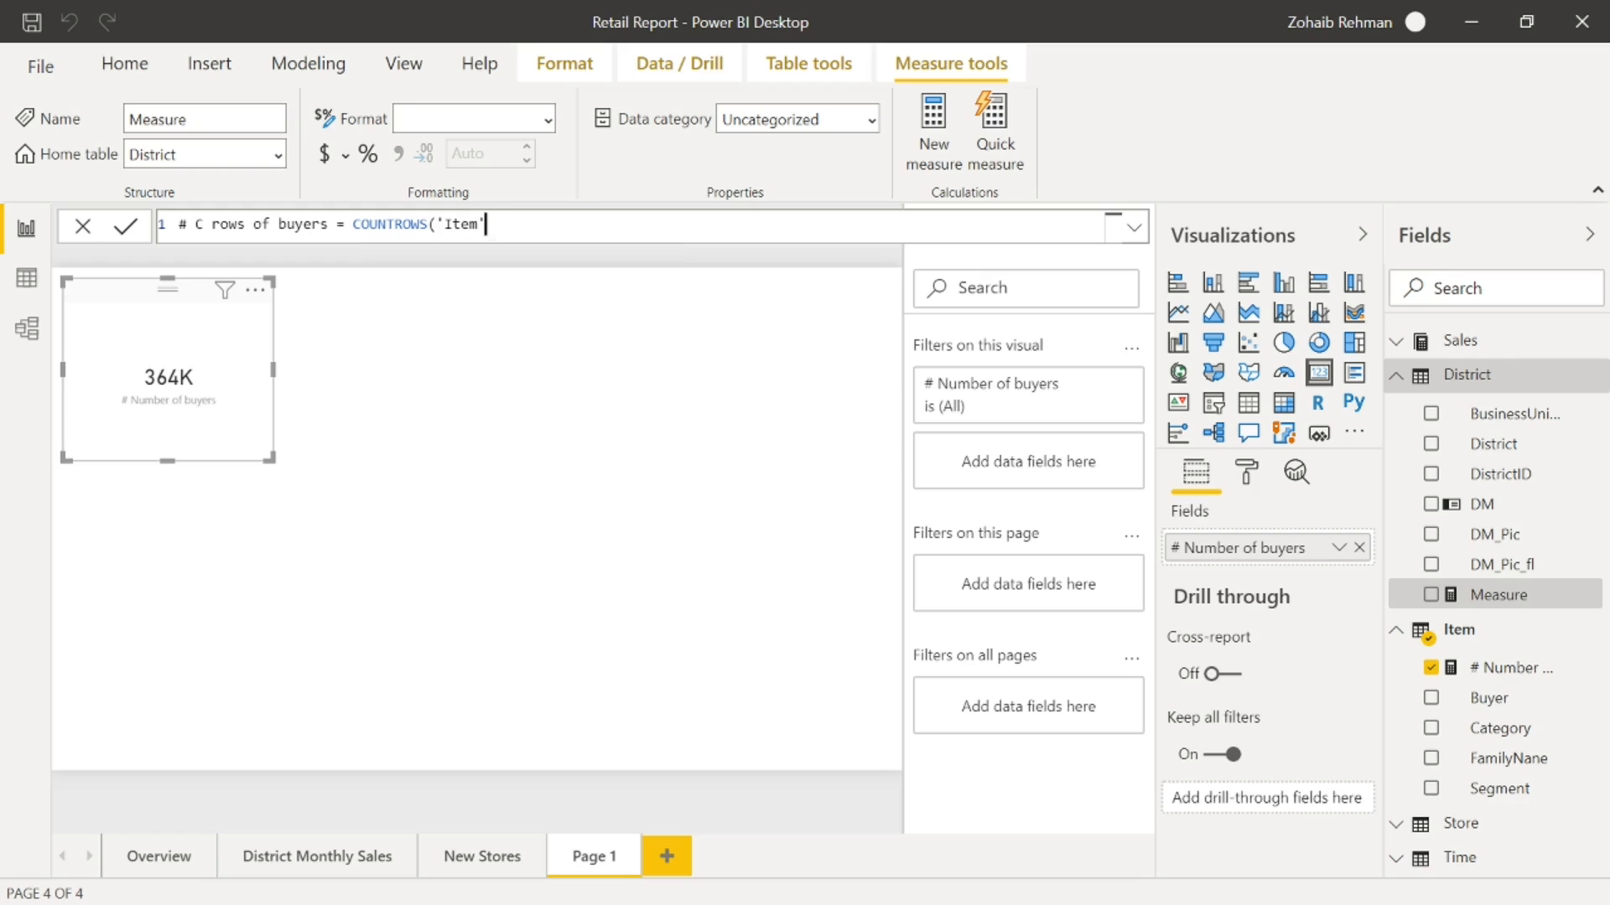
type(")")
key("Return")
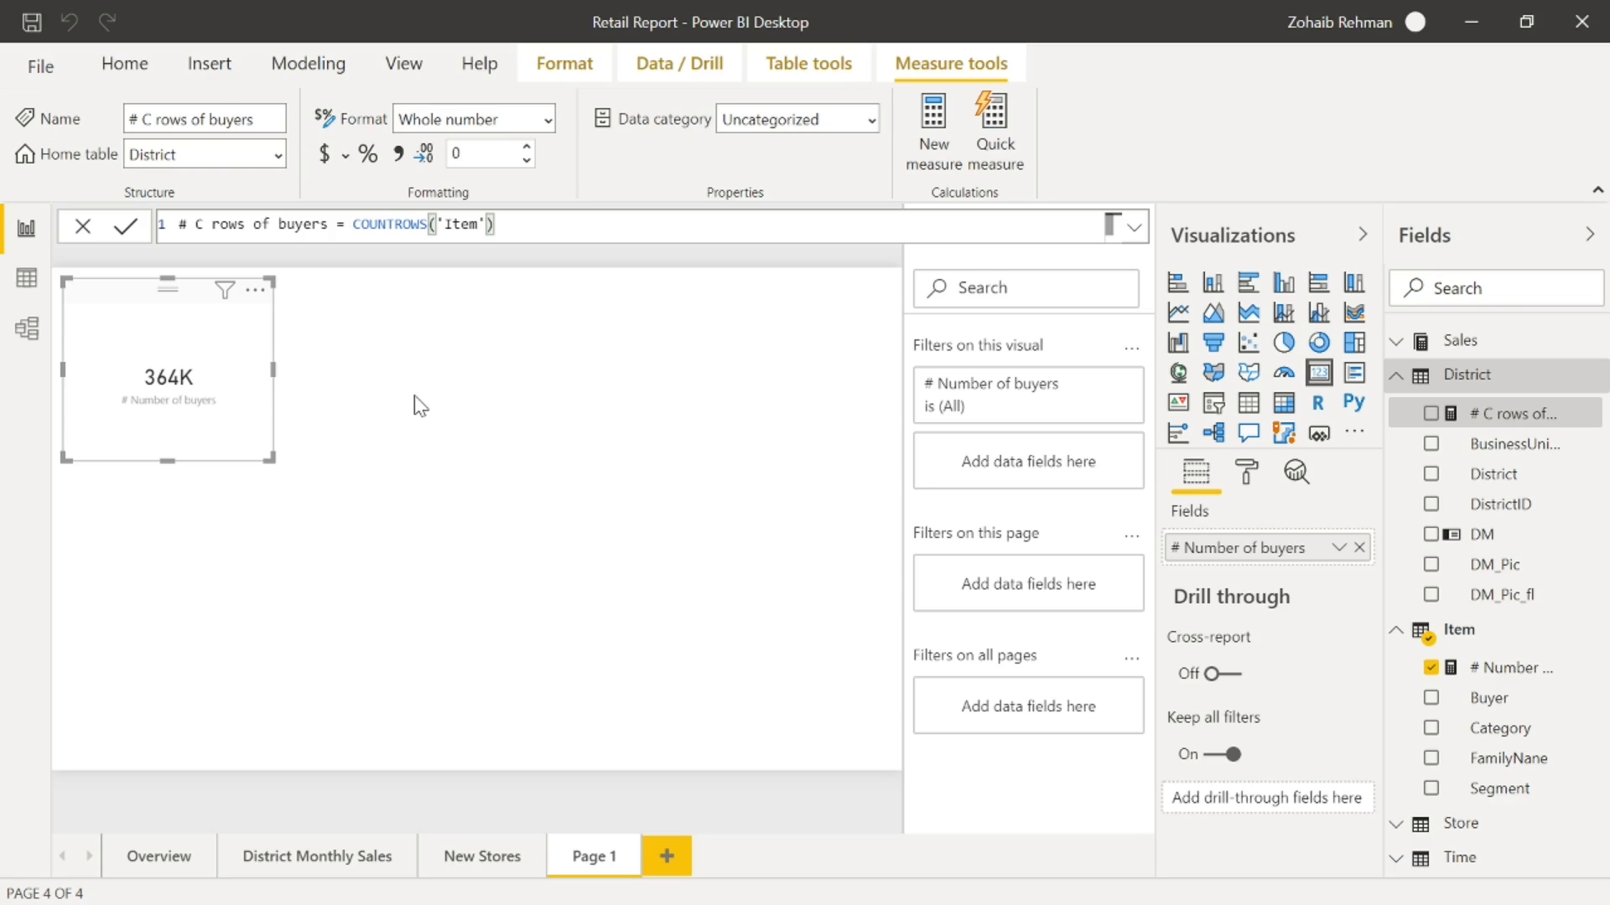
Add a second card visual to the page showing the # C rows of buyers measure
left_click(414, 394)
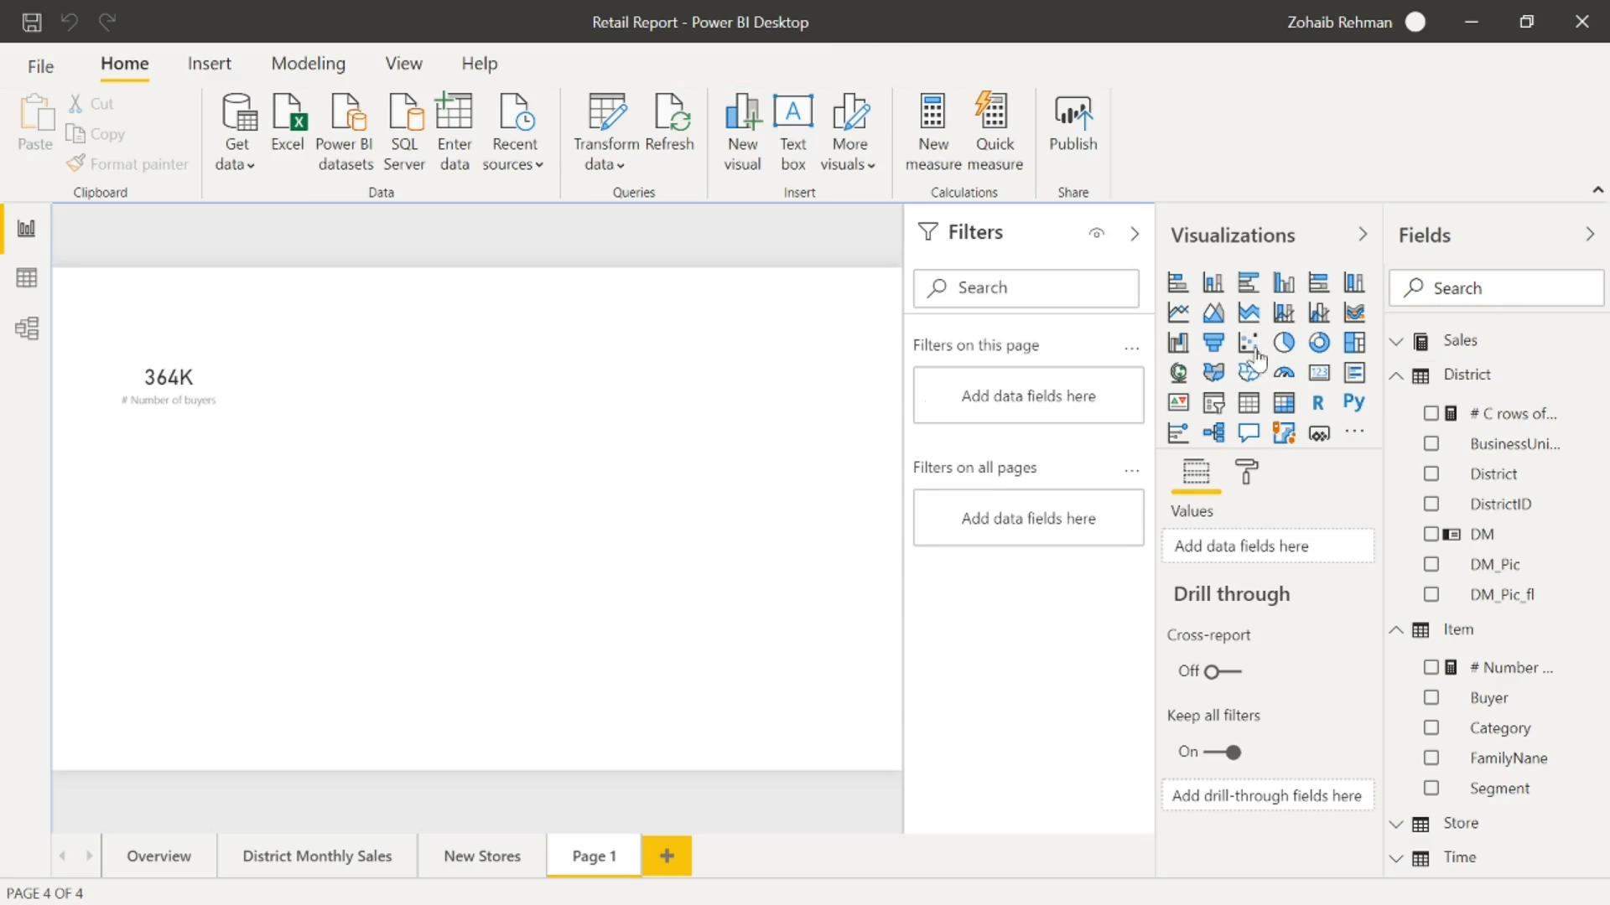
left_click(1319, 372)
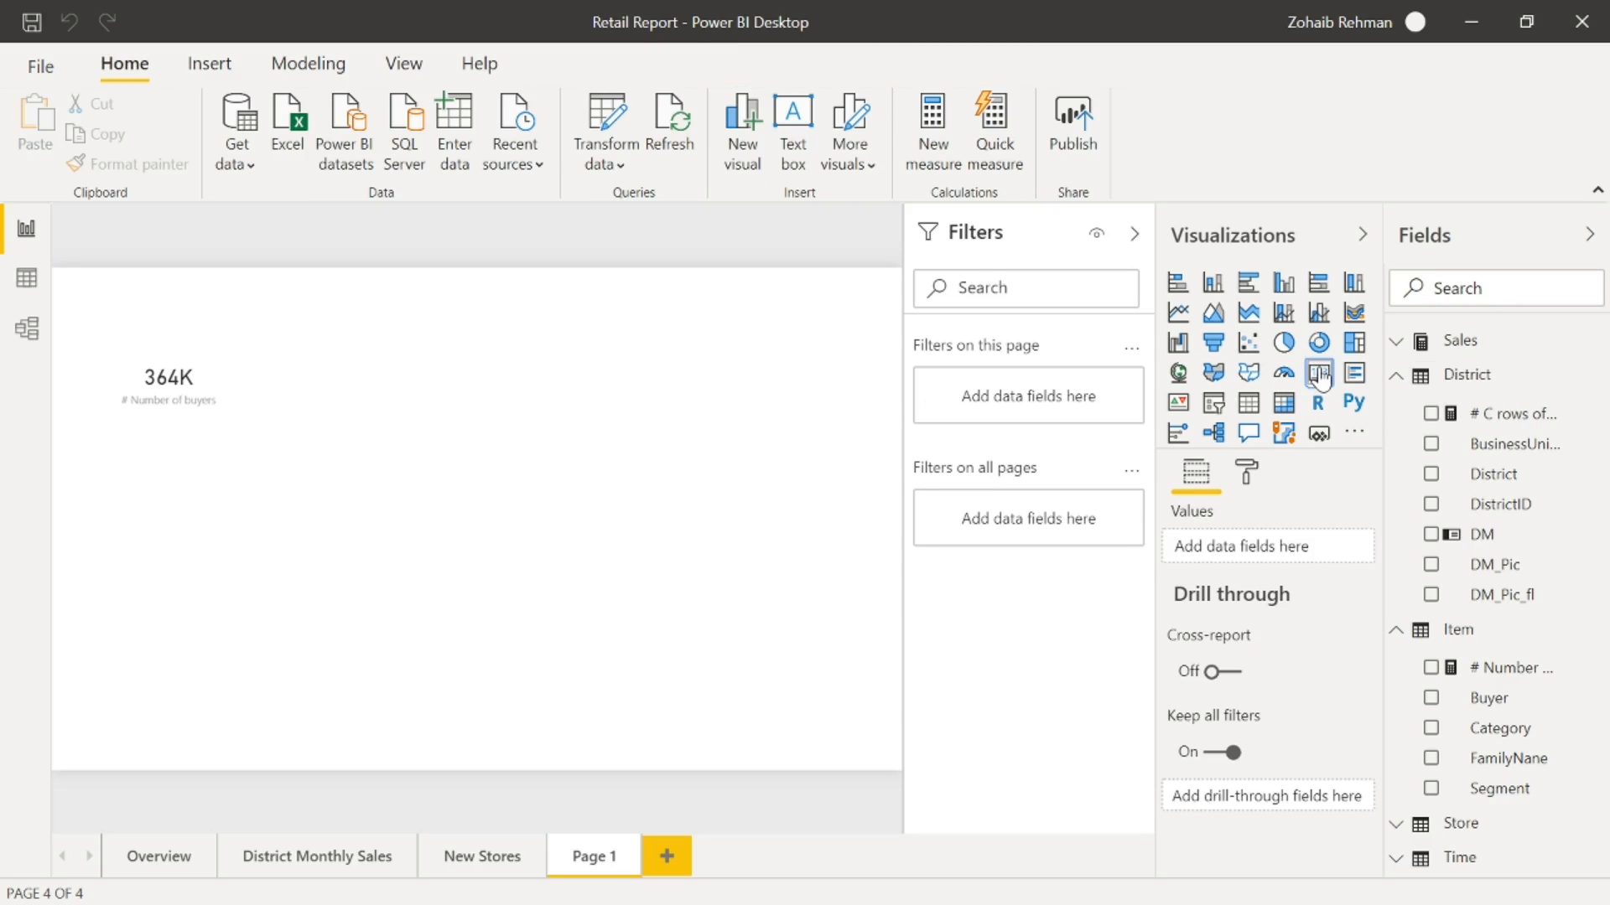
left_click(1431, 413)
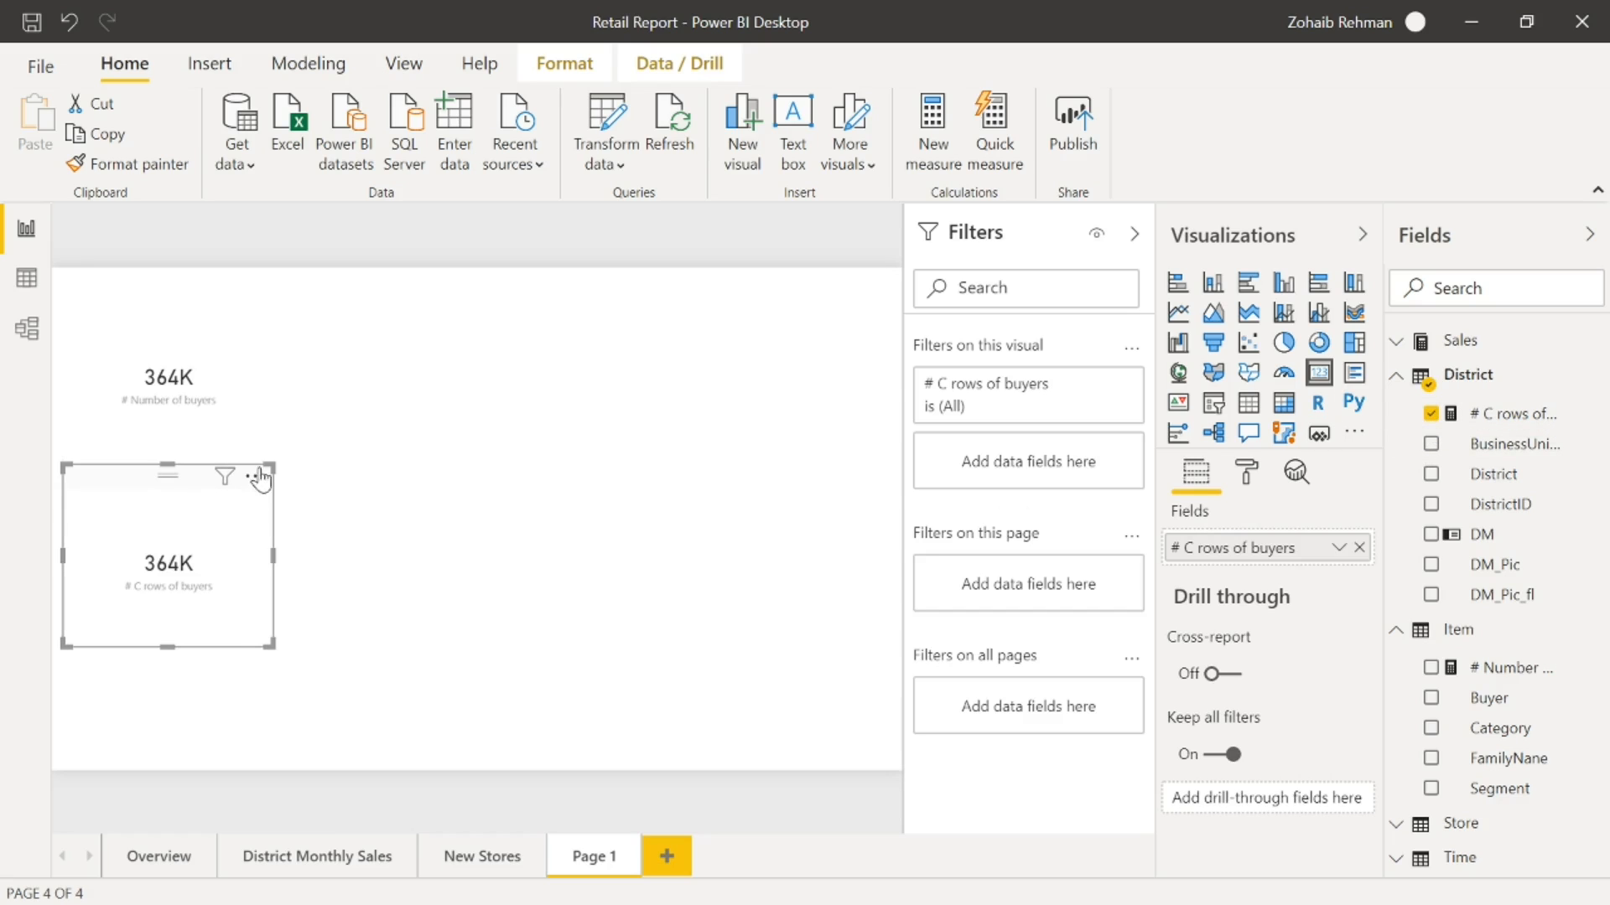
Arrange the two cards side by side along the page's upper edge, with # Number of buyers in the corner
left_click_drag(251, 476, 447, 283)
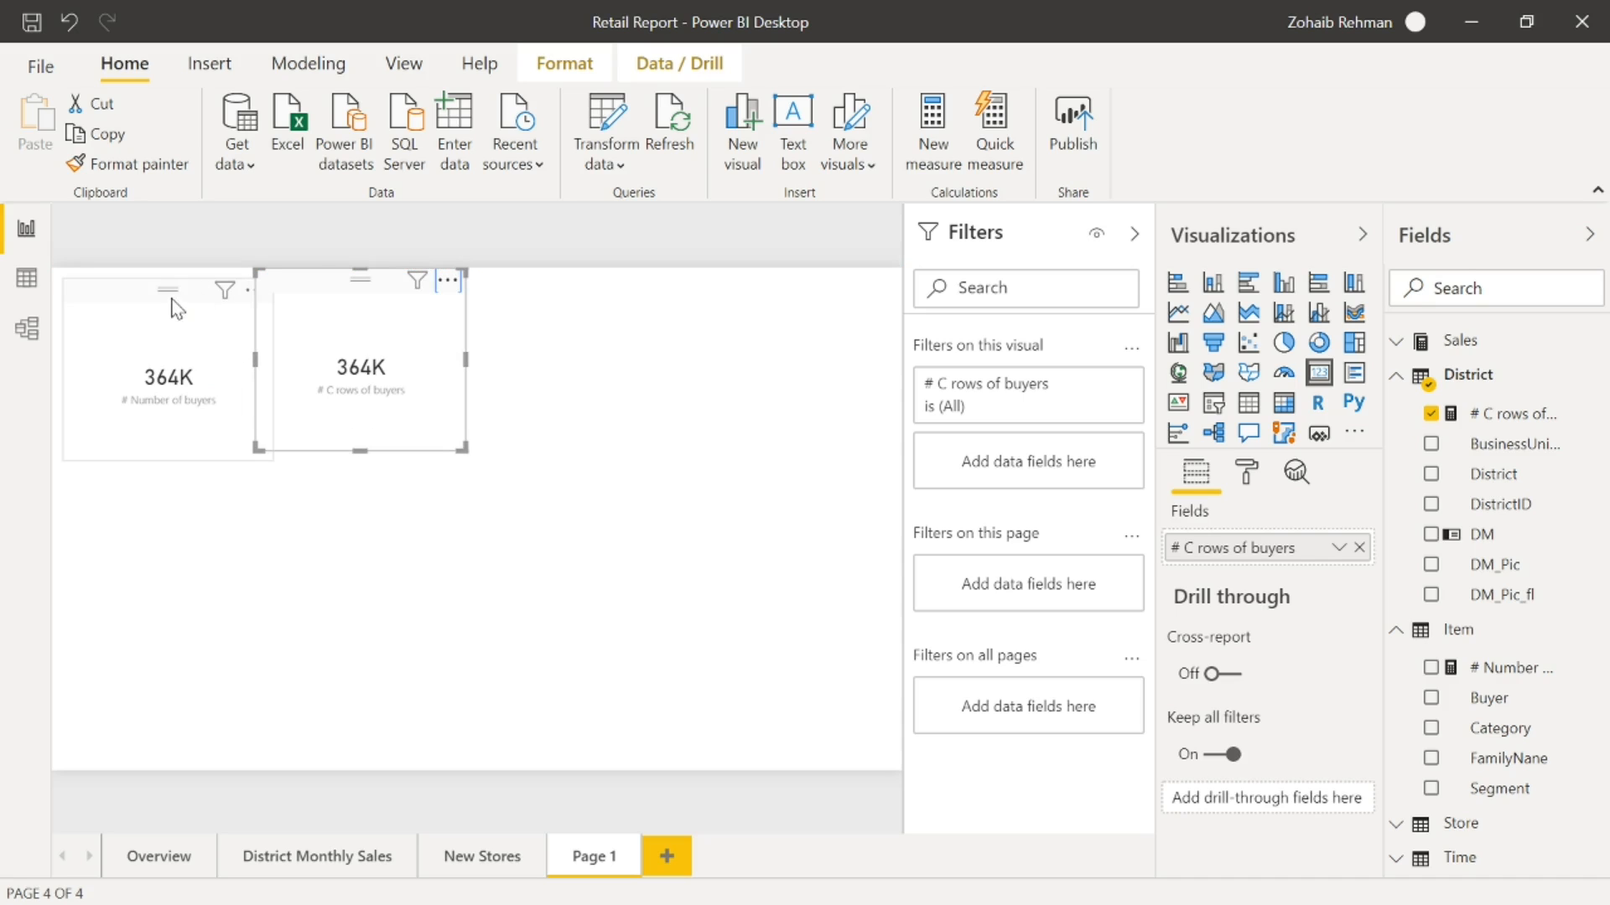
left_click_drag(171, 284, 159, 273)
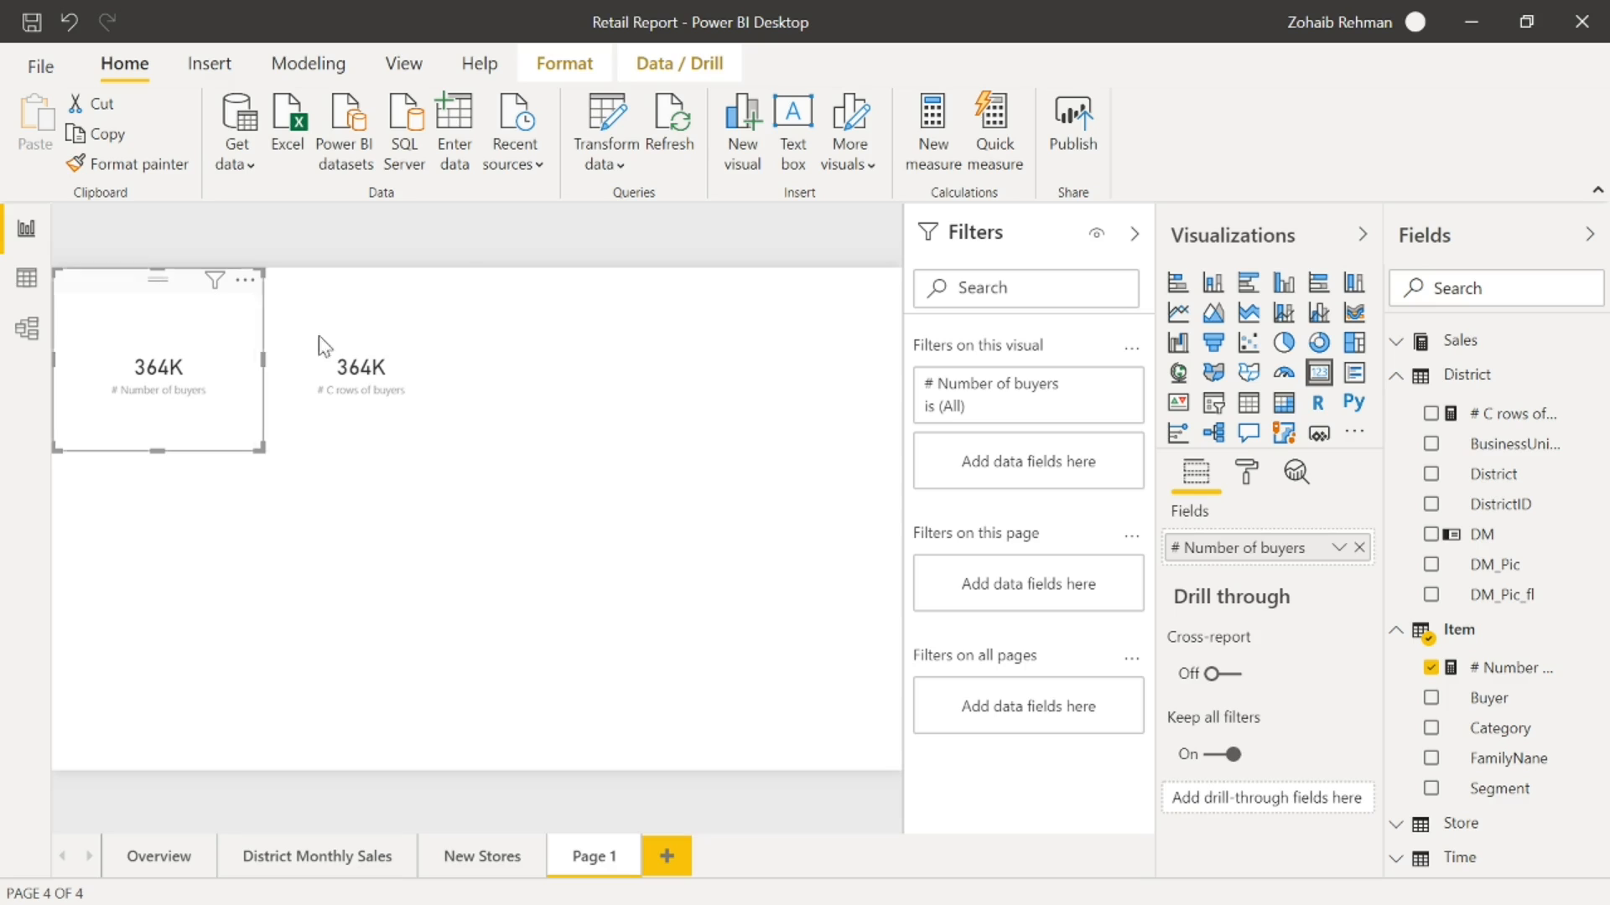
left_click(566, 398)
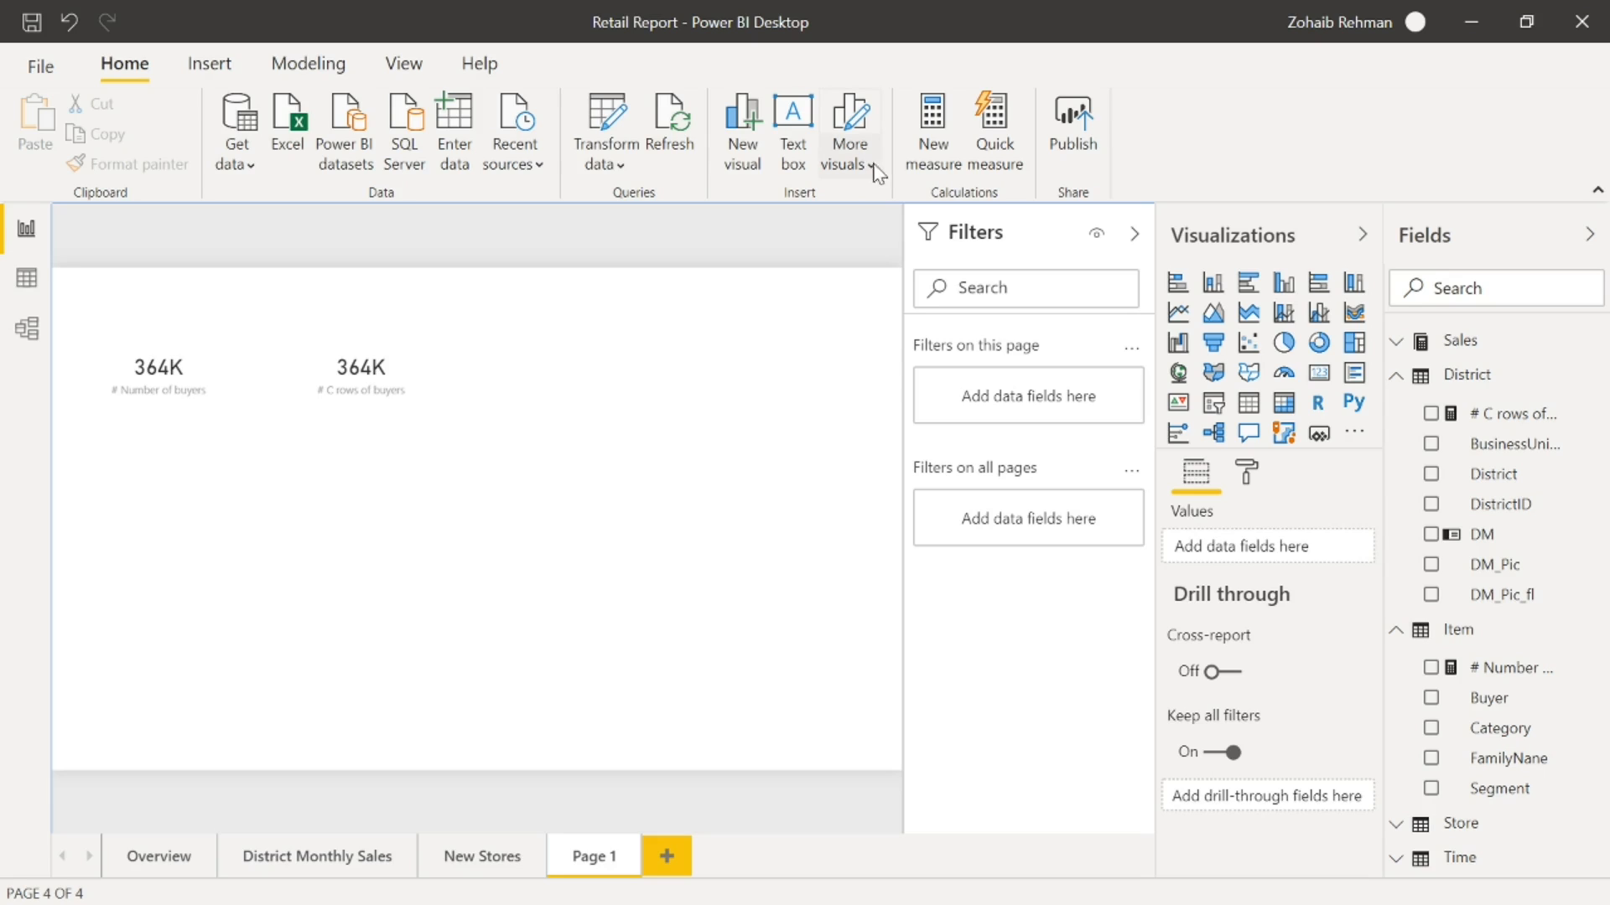
Create a new measure in the District table defined as #Dist count of buyers = DISTINCTCOUNT('Item'[Buyer])
left_click(937, 132)
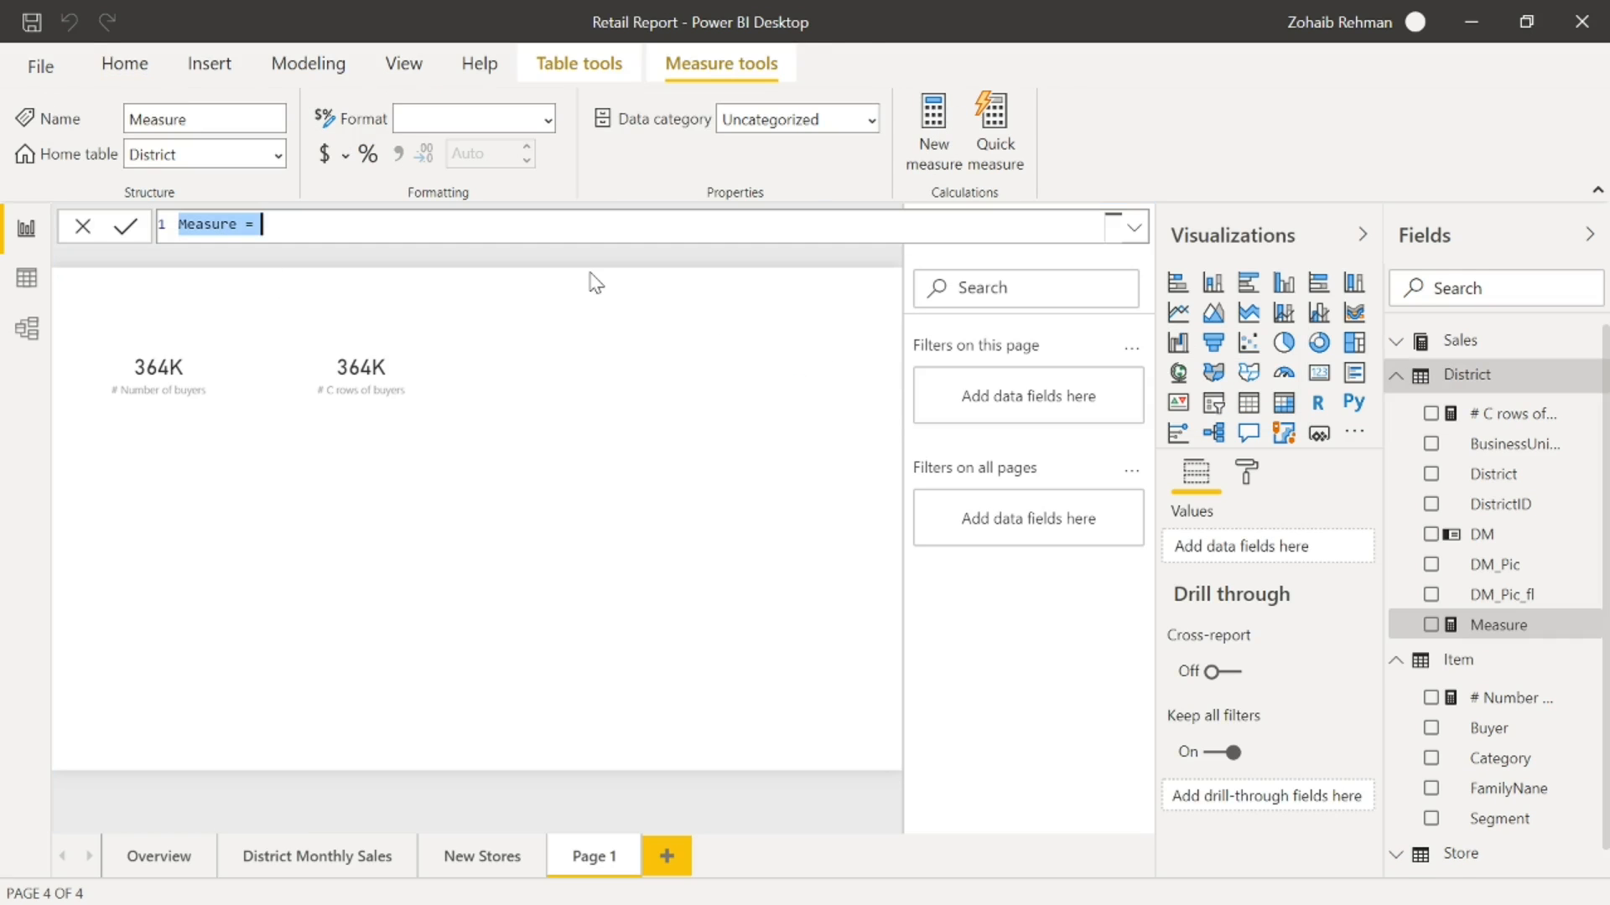
type("D")
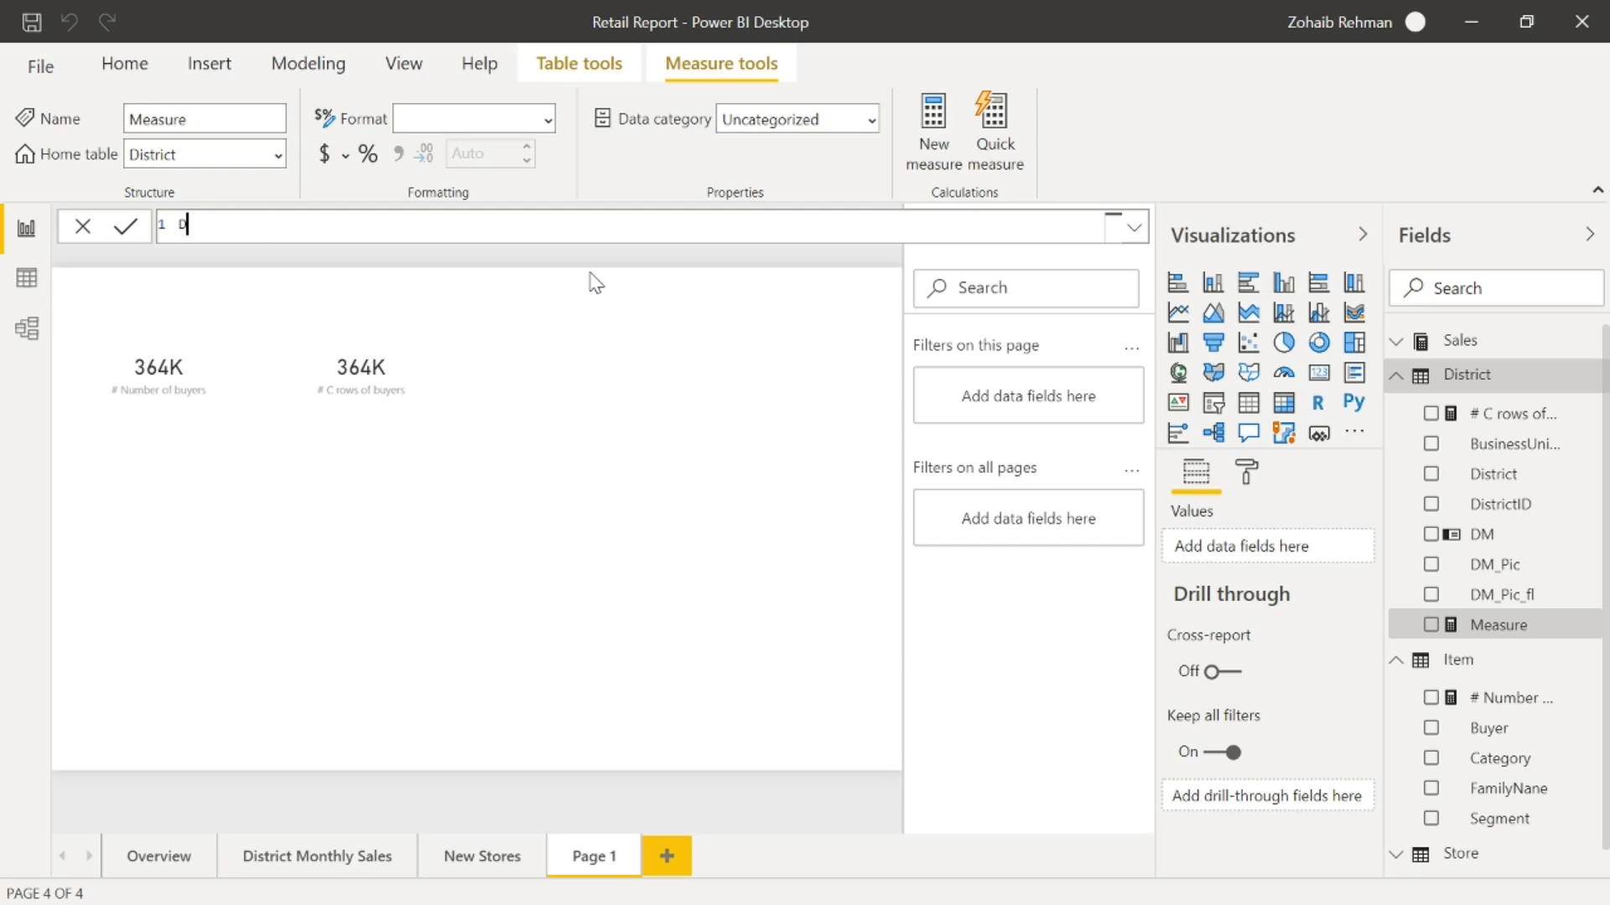
key("BackSpace")
type("#Dic")
key("BackSpace")
type("st count of buyers = ")
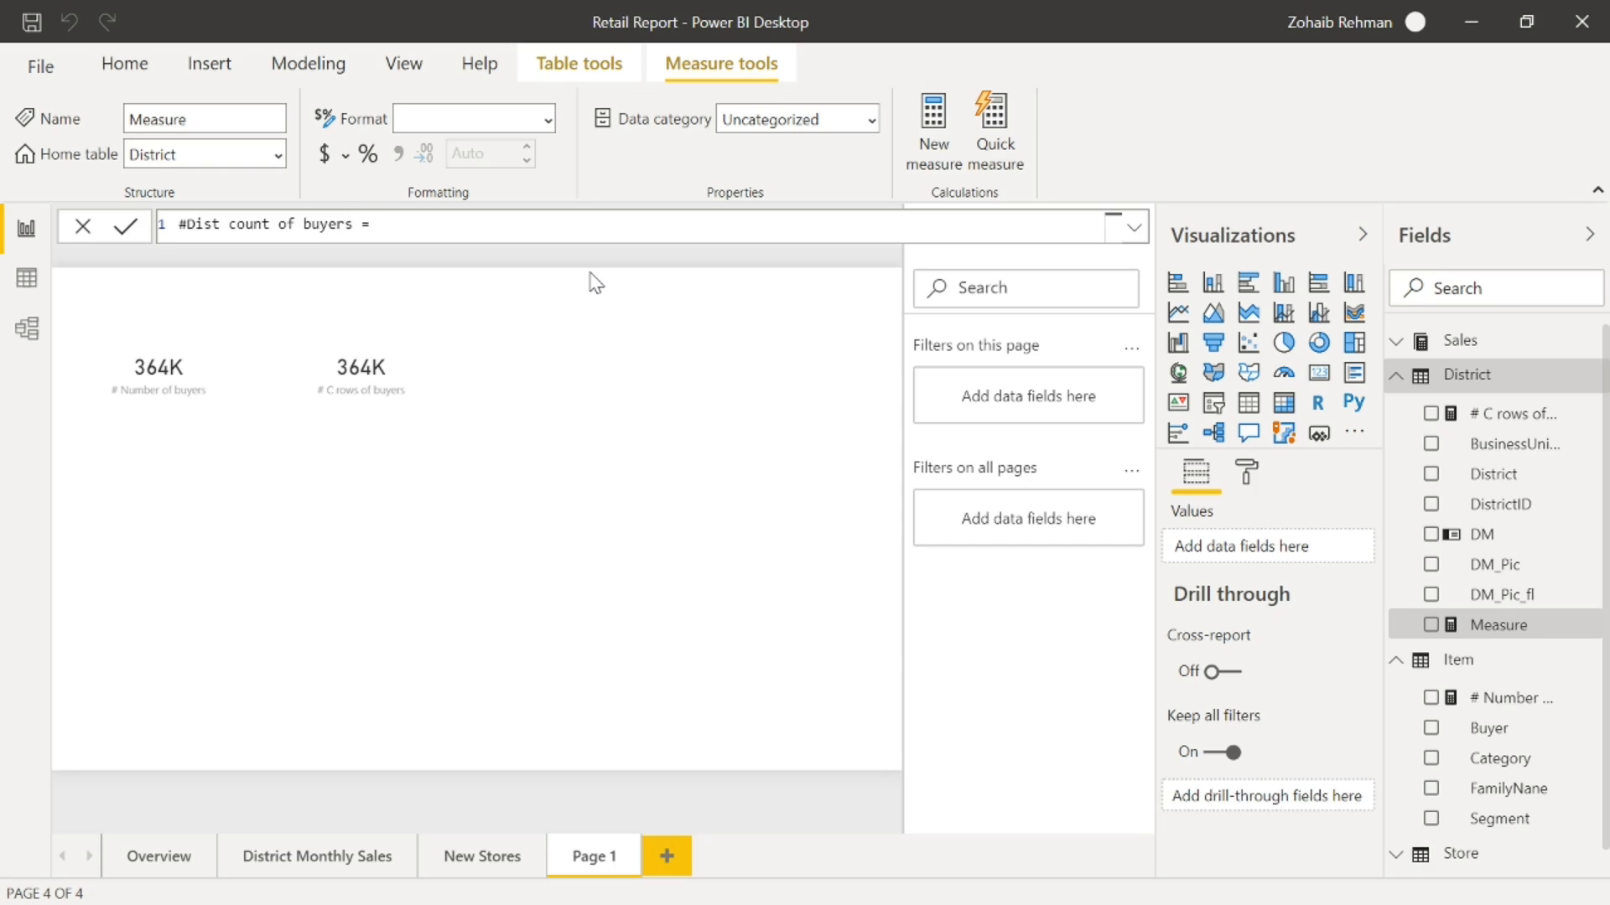
type("di")
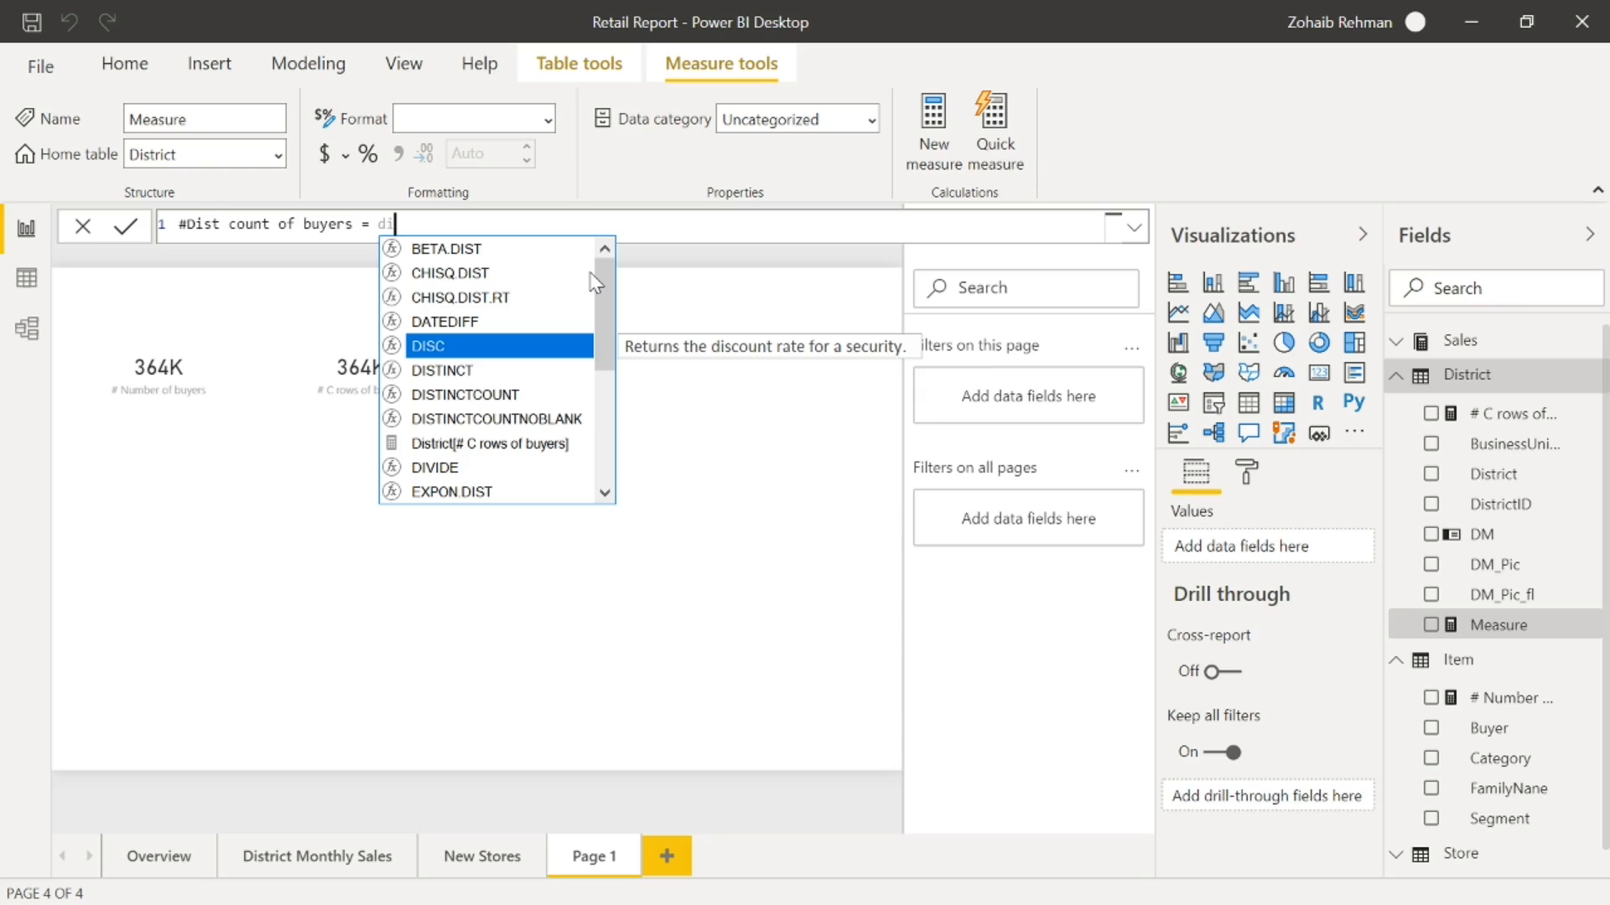
key("Down")
key("Down")
key("Tab")
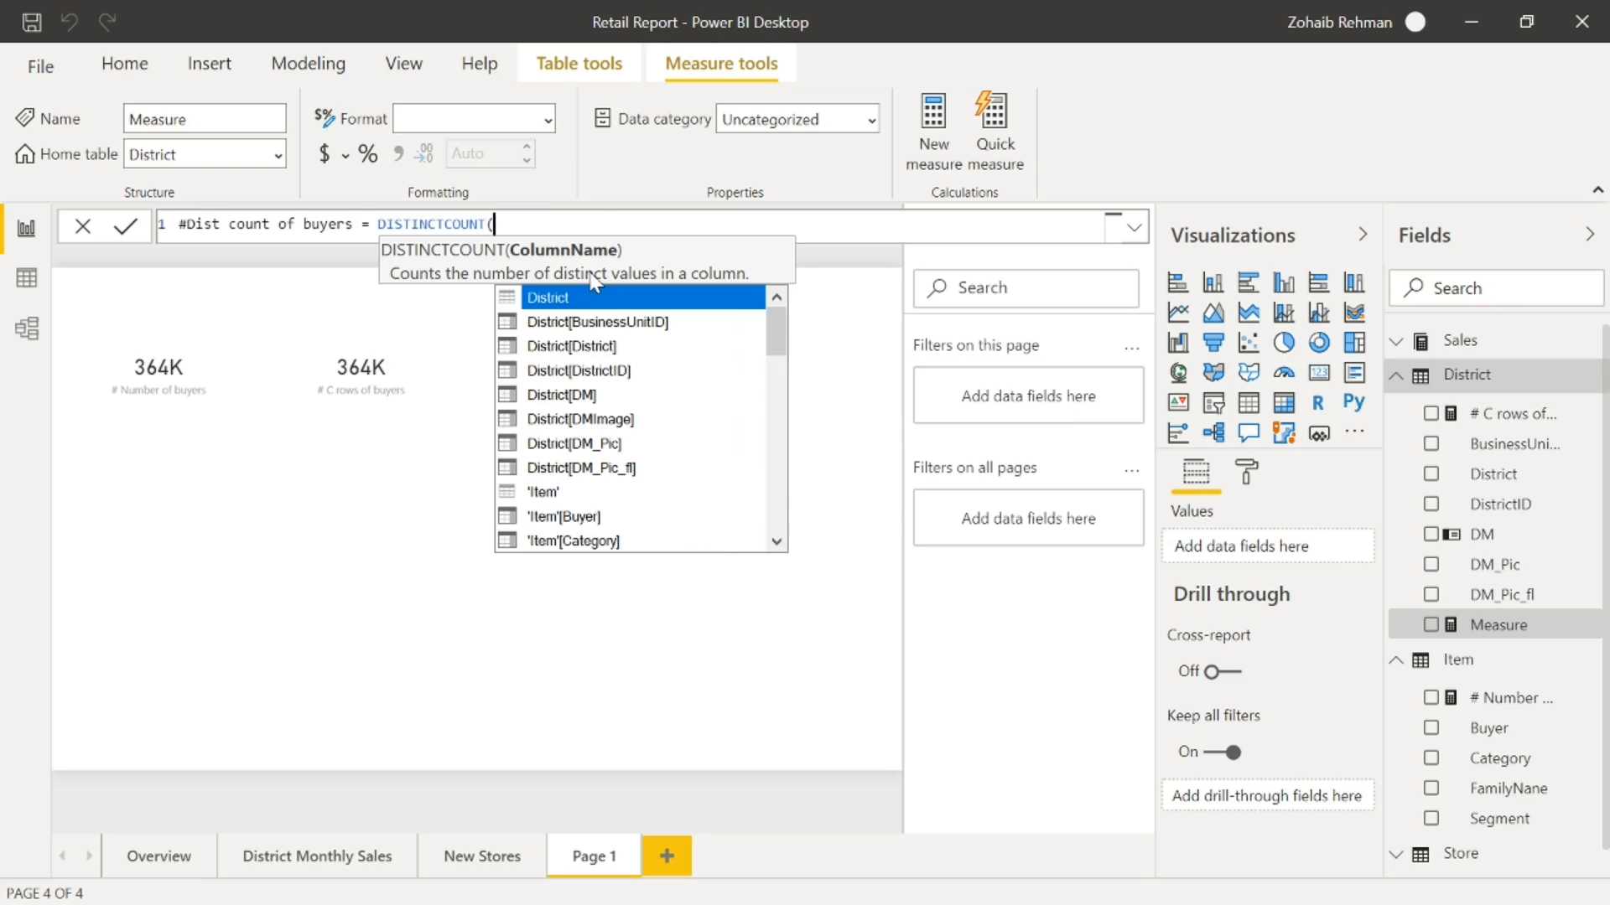
type("it")
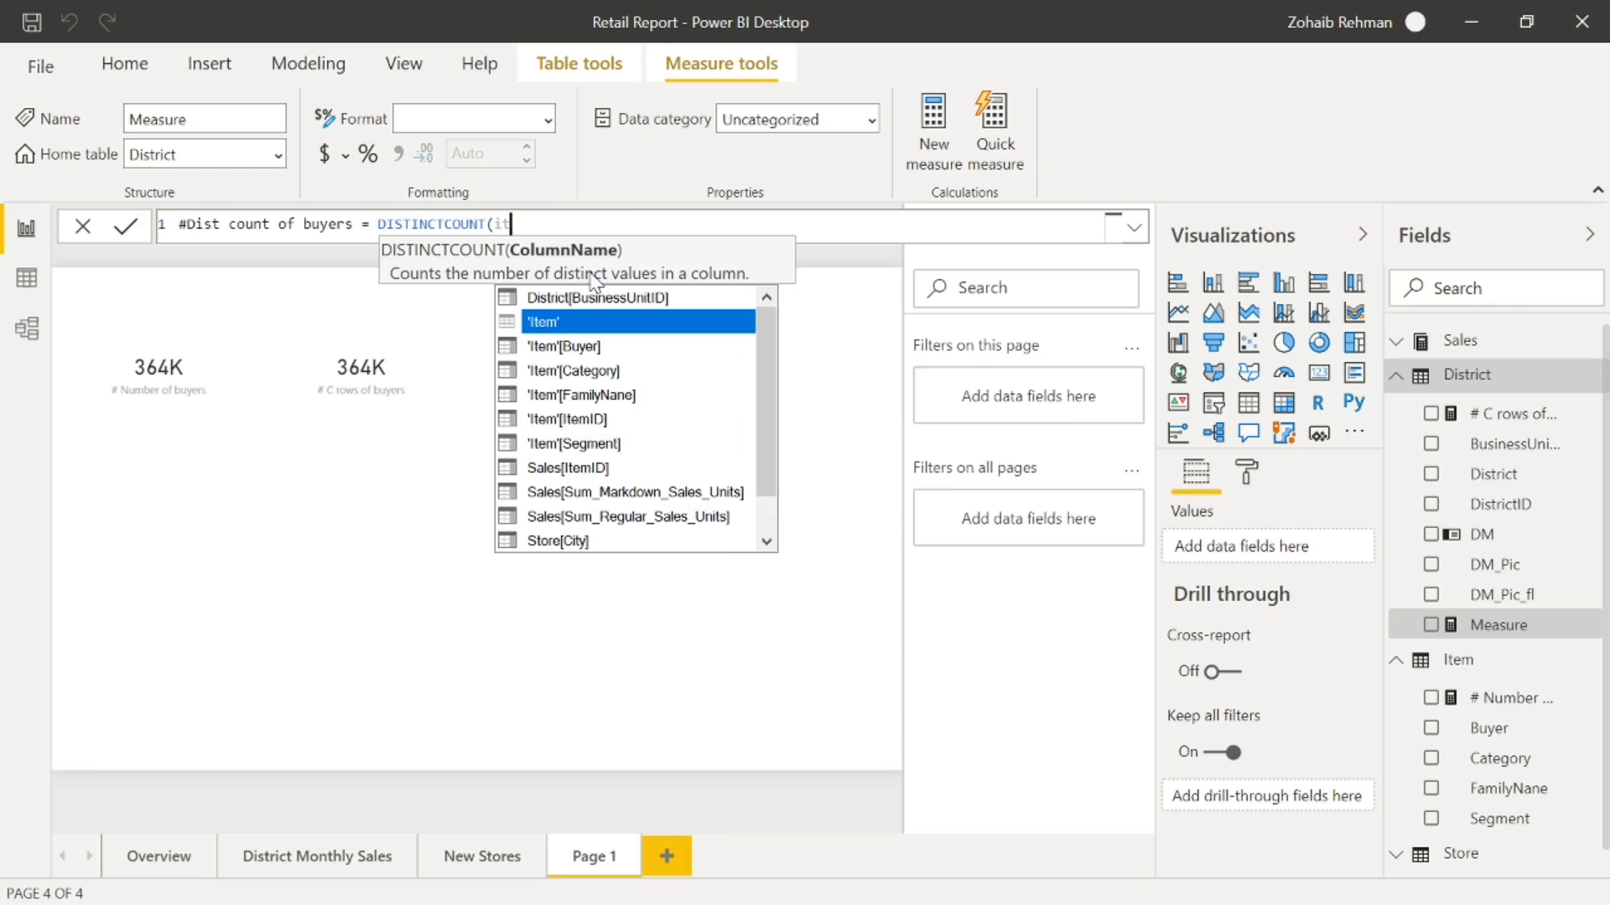
key("Down")
key("Tab")
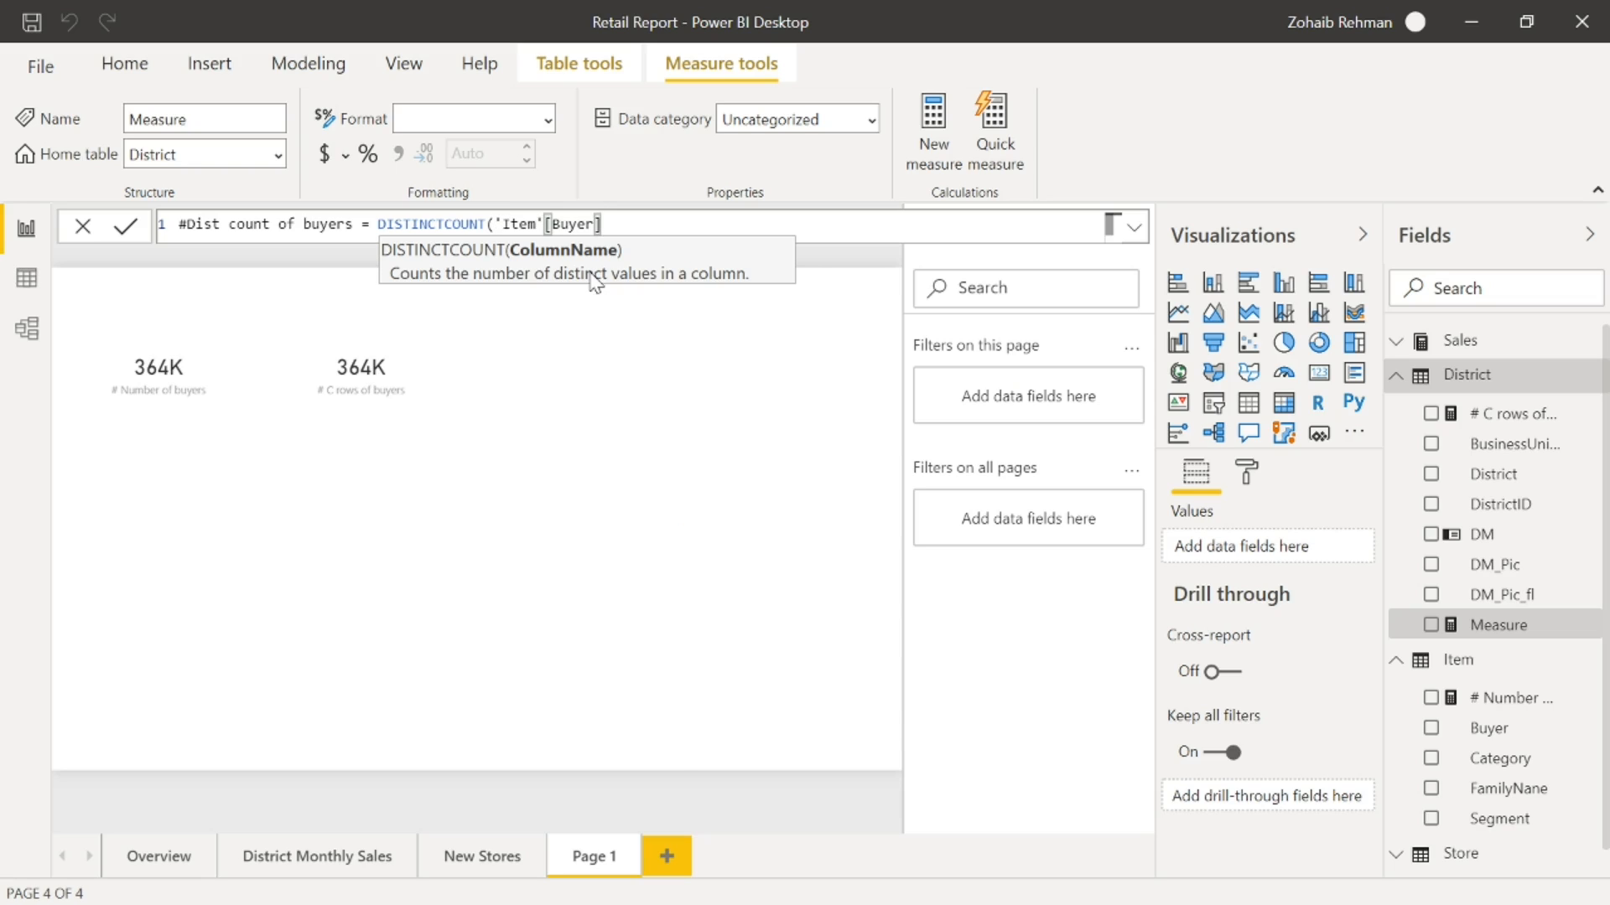
type(")")
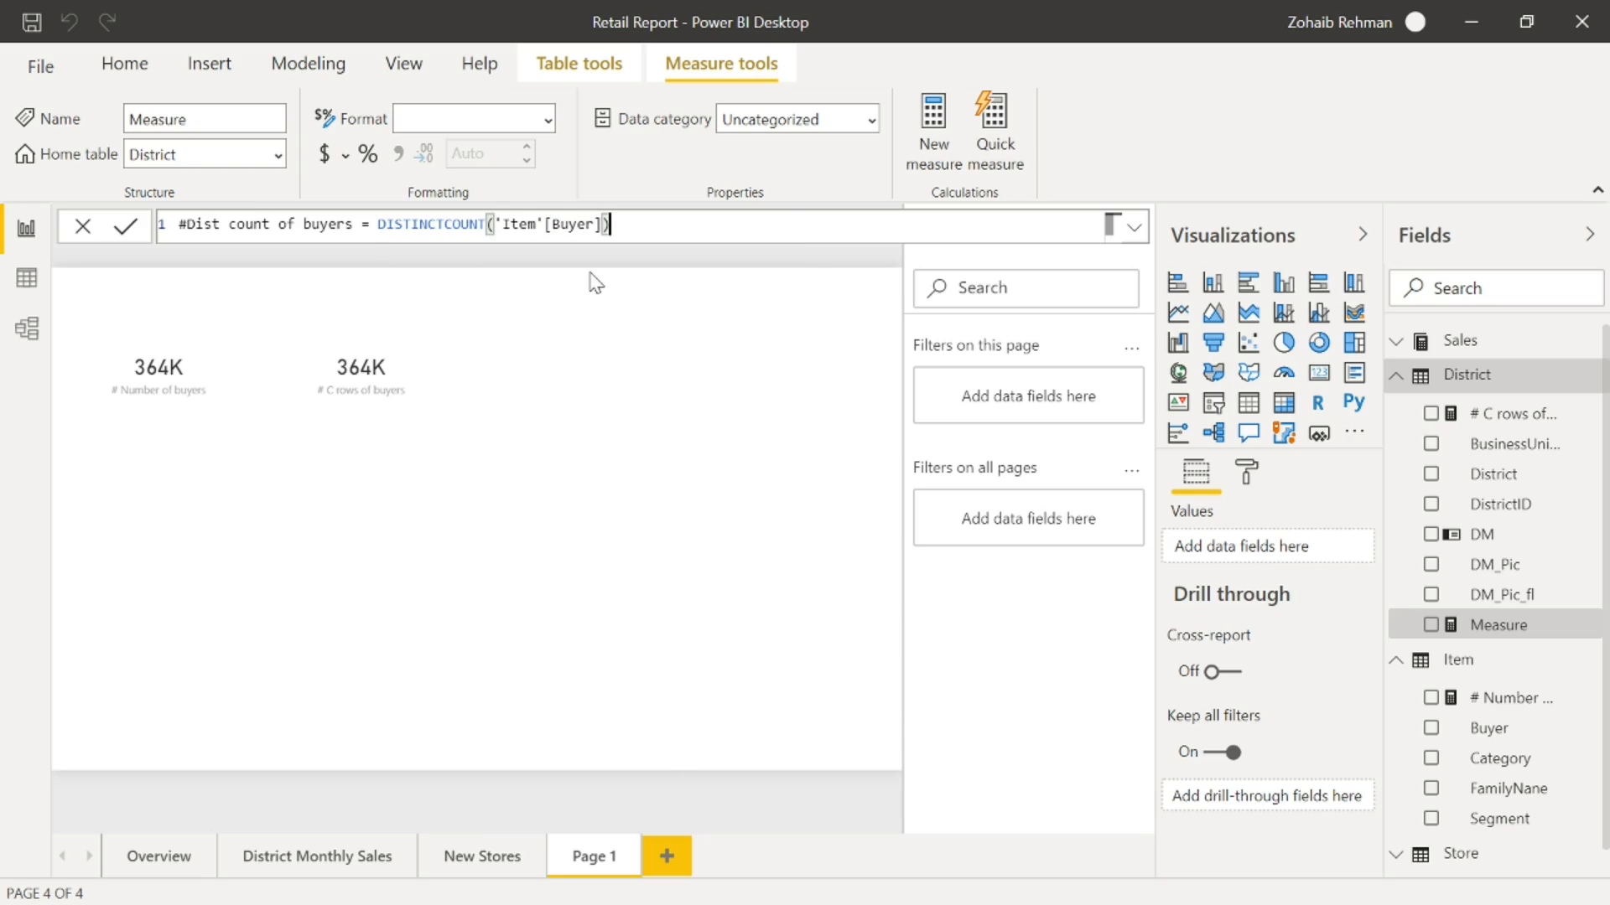
key("Return")
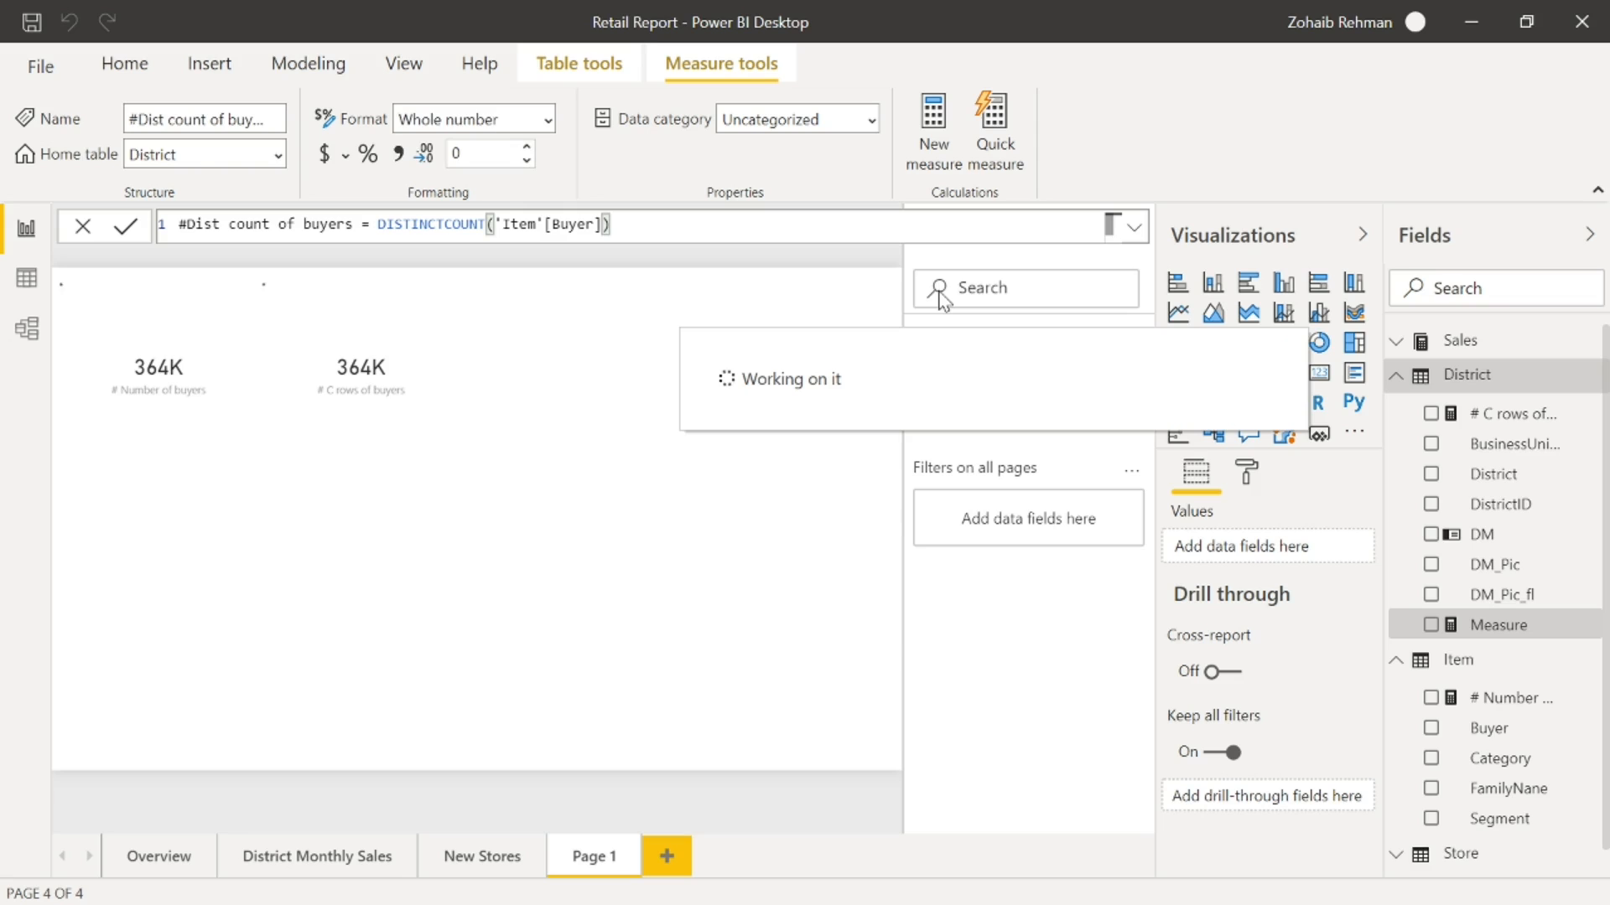
Add a third card visual to the page showing the #Dist count of buyers measure
left_click(610, 414)
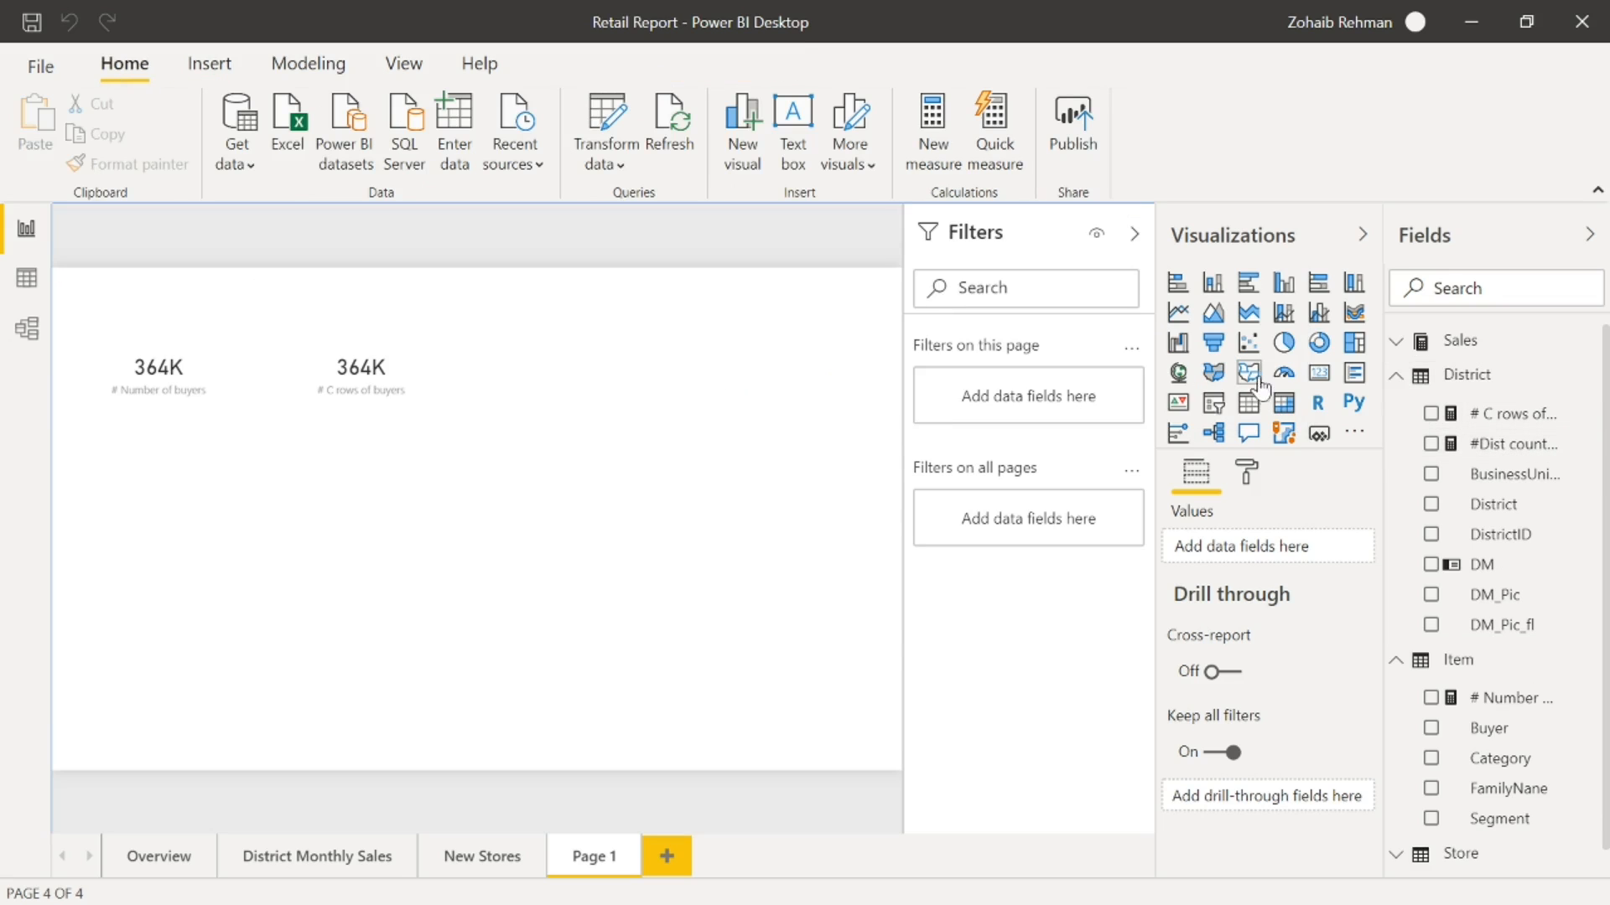
left_click(1319, 374)
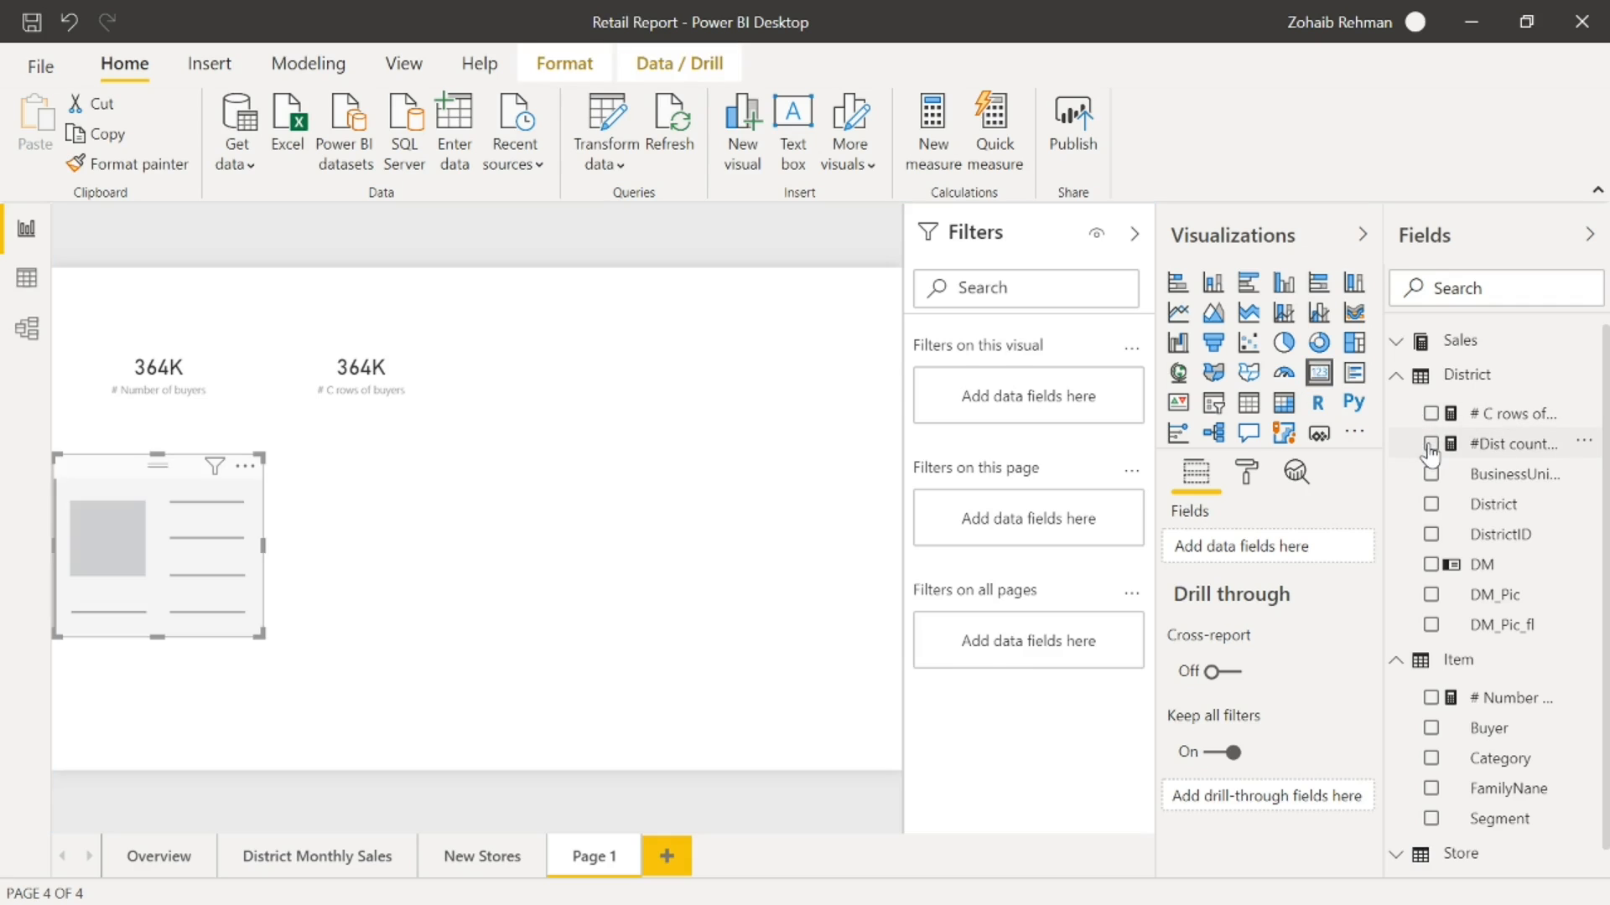
left_click(1430, 444)
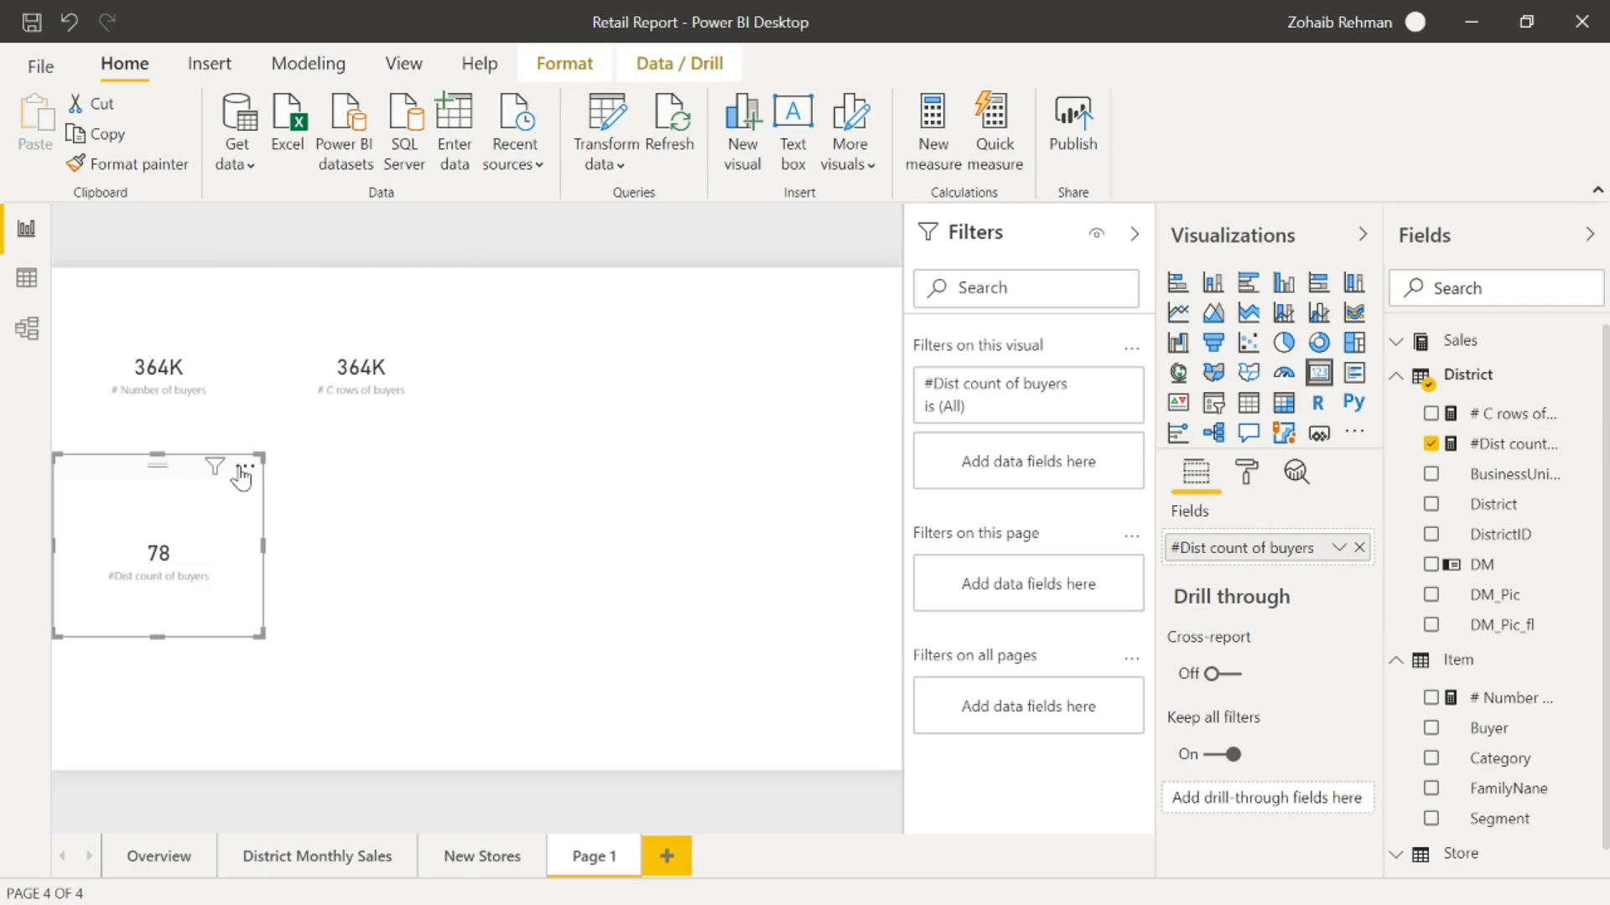
Position the #Dist count of buyers card directly below the # Number of buyers card
left_click_drag(270, 471, 249, 472)
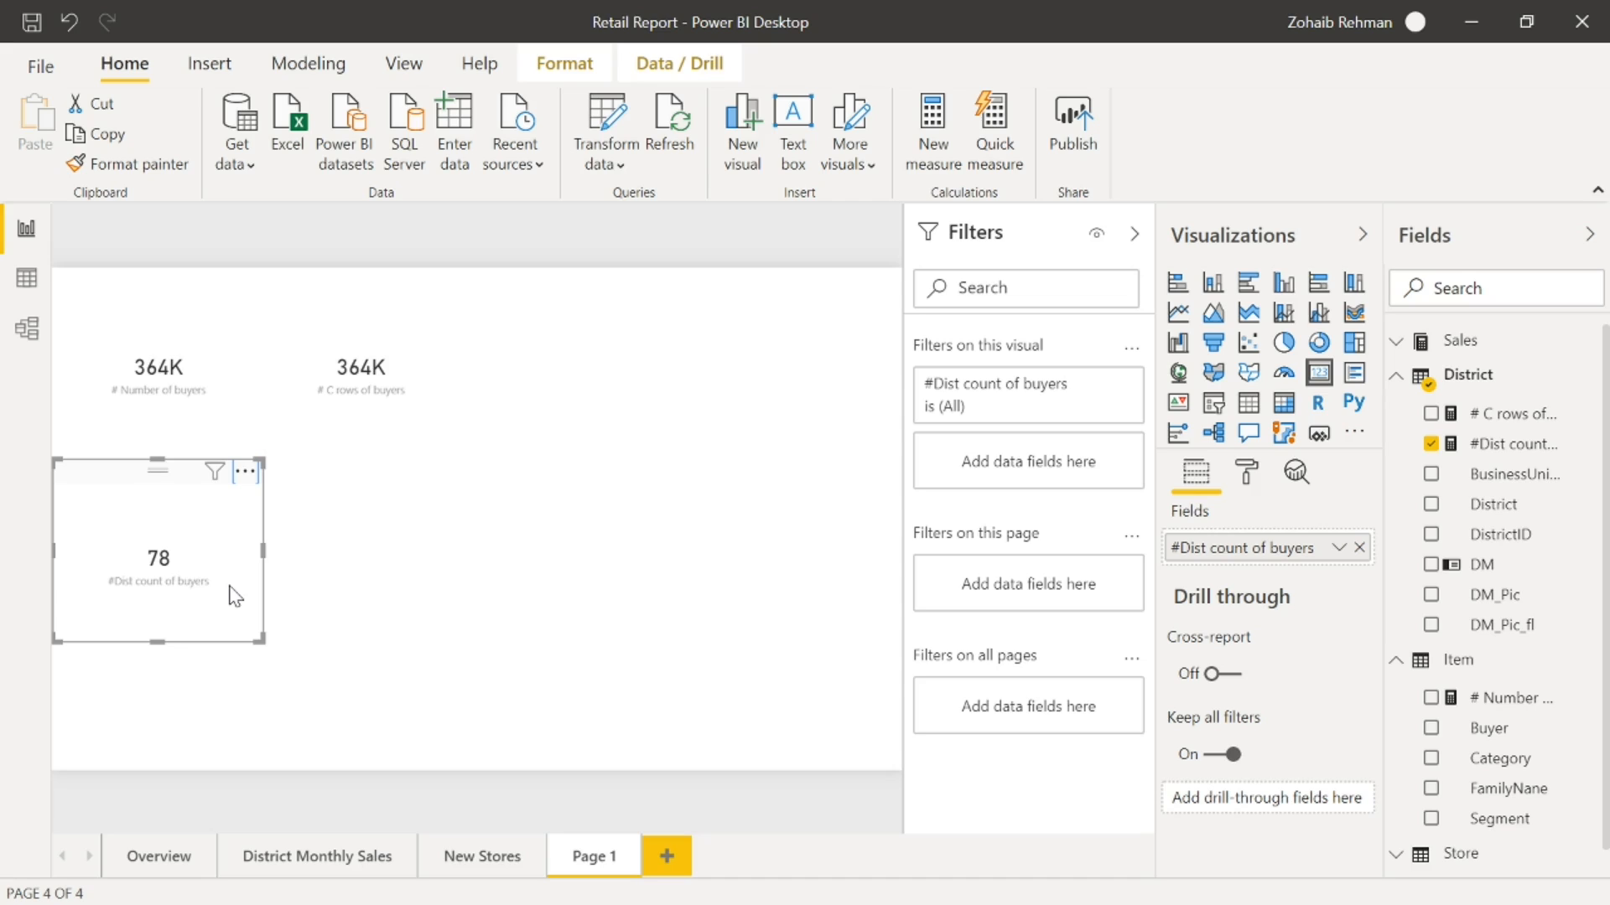
left_click(201, 390)
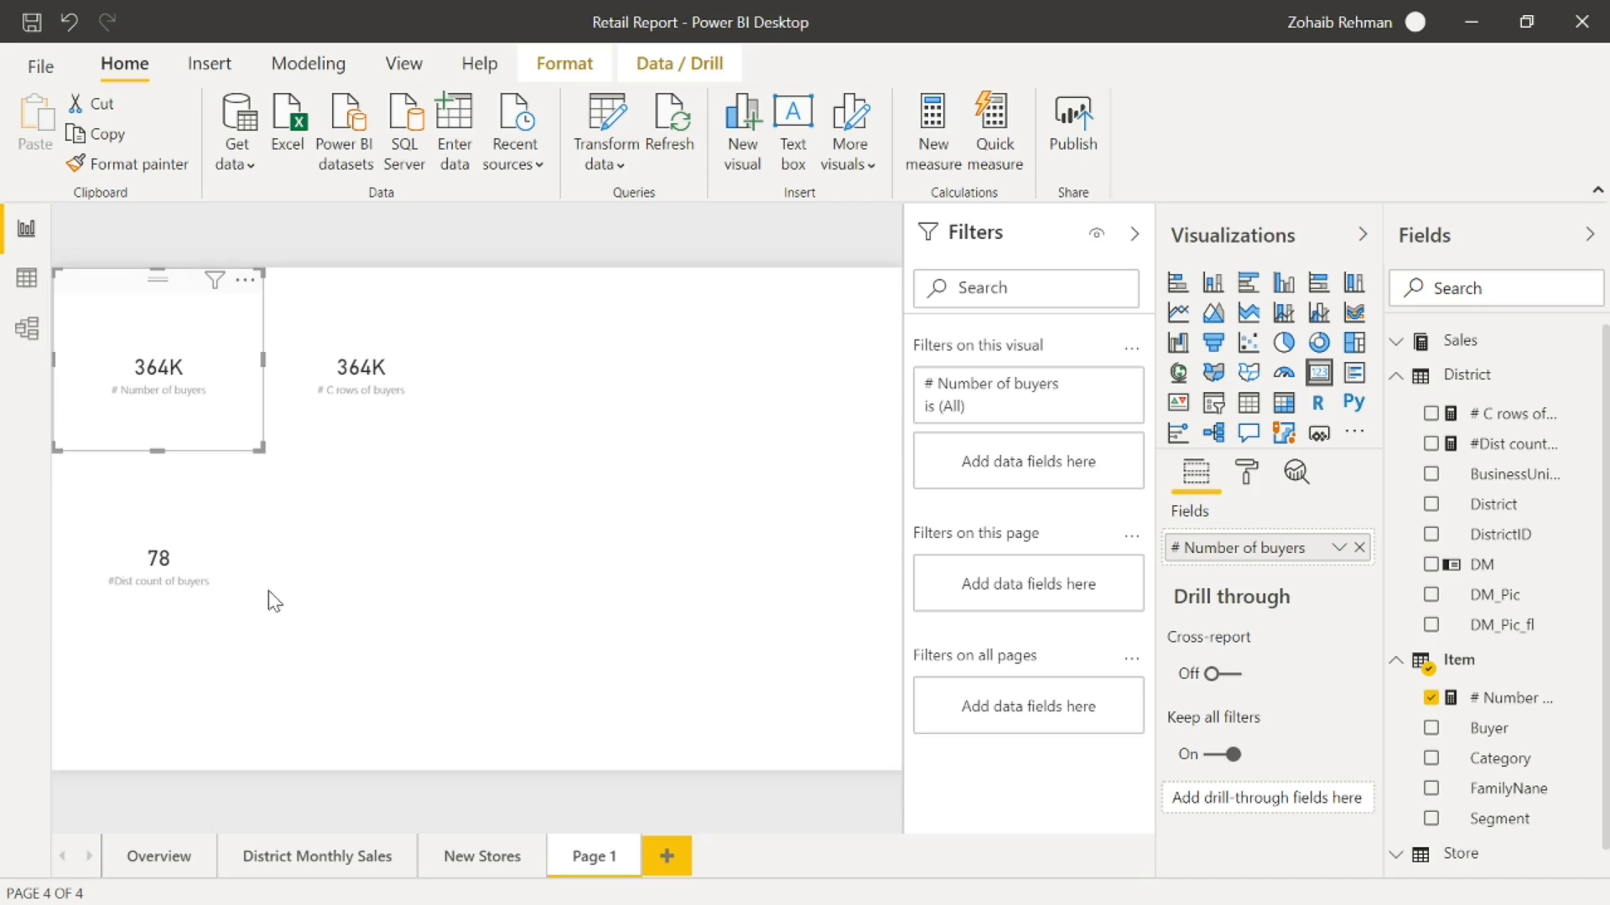
left_click(336, 569)
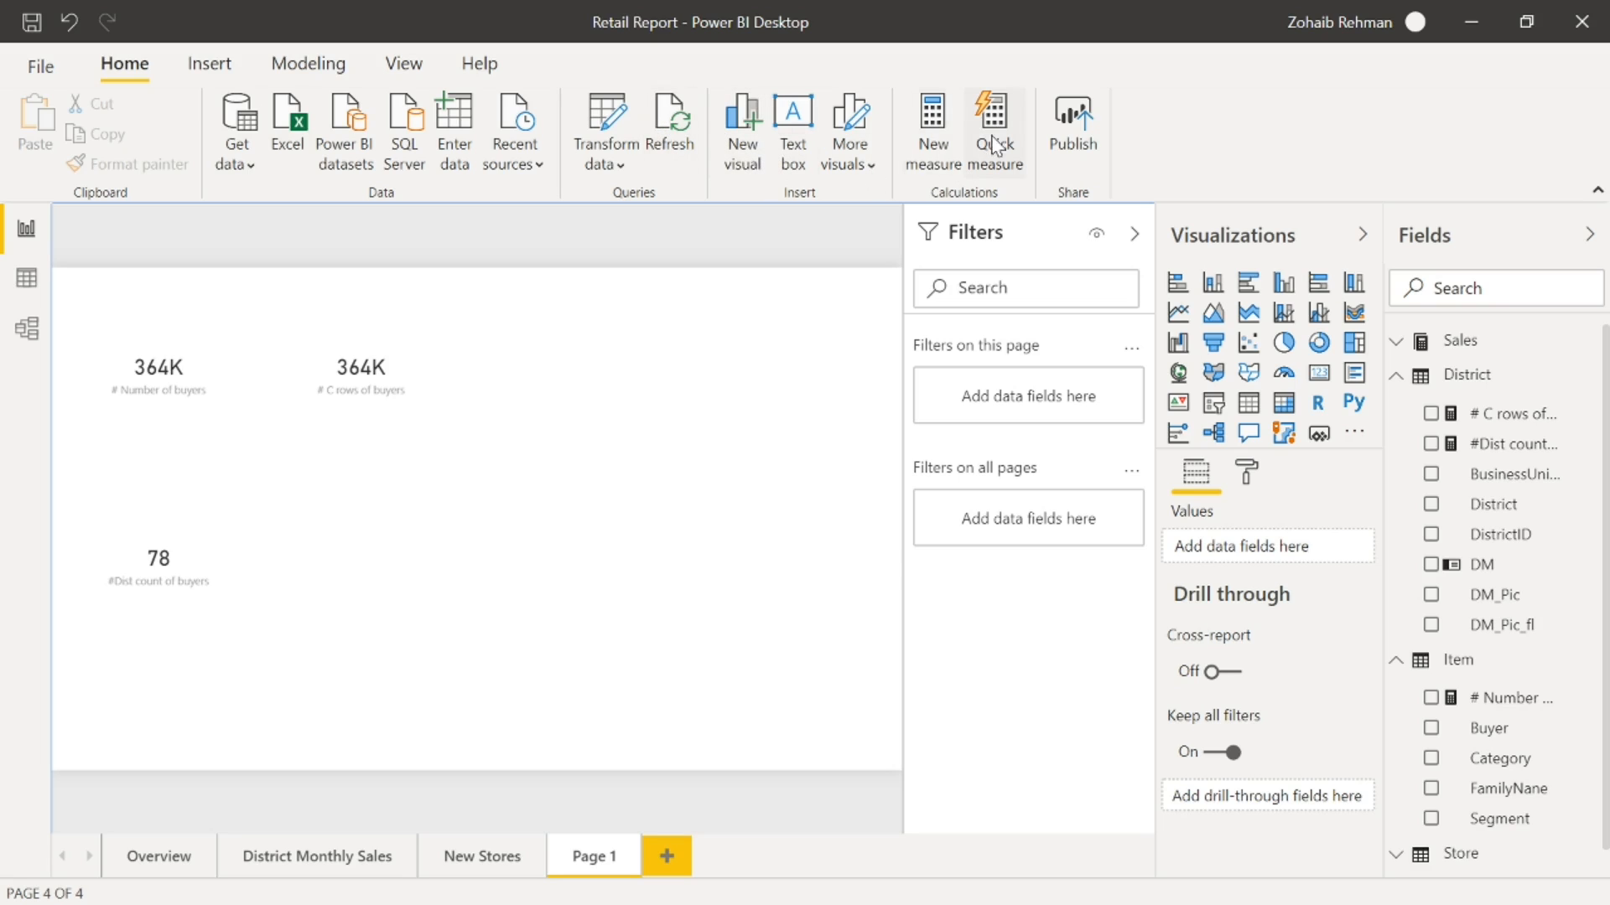
Create a new measure in the District table defined as No blank rows of buyers = DISTINCTCOUNTNOBLANK('Item'[Buyer])
left_click(936, 137)
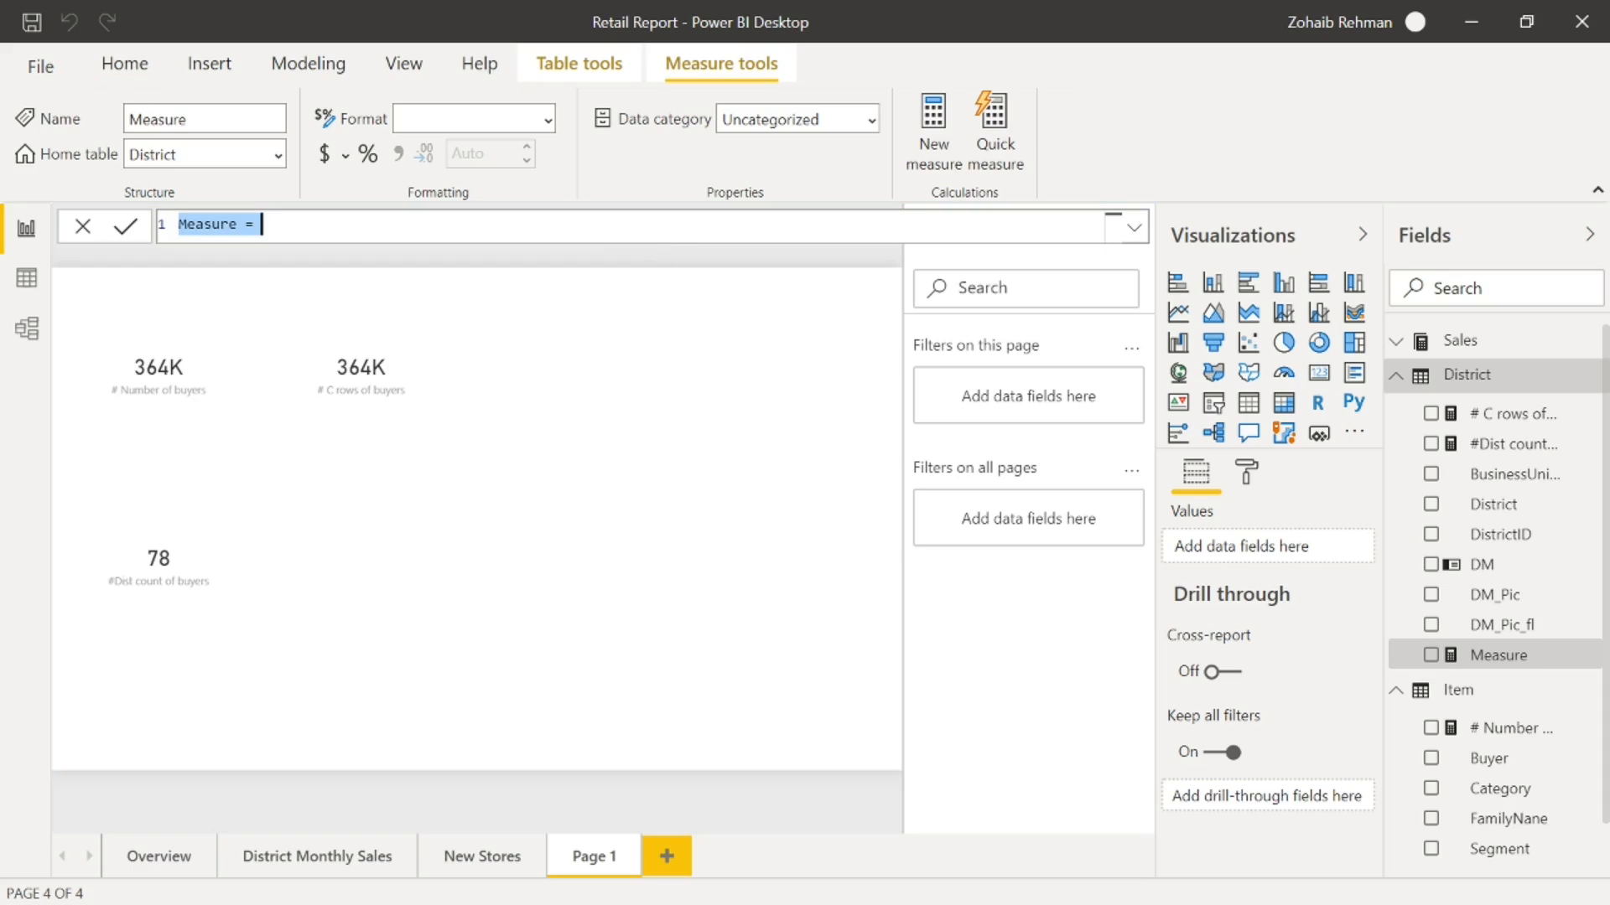
type("No b")
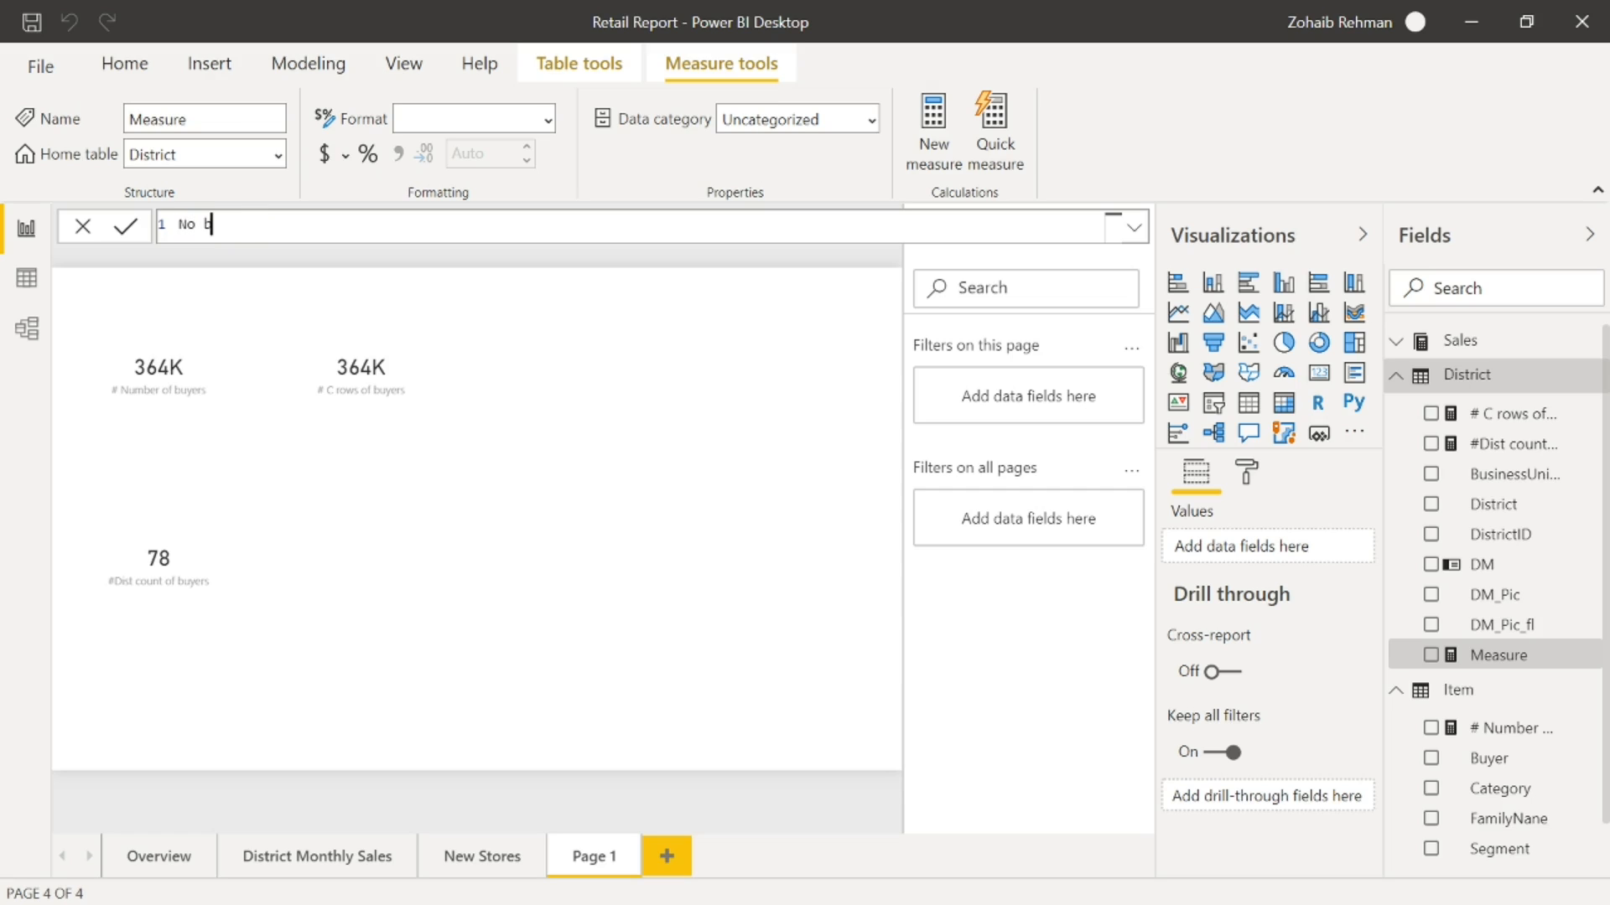
type("lank rows ofd")
key("BackSpace")
type("buyers ")
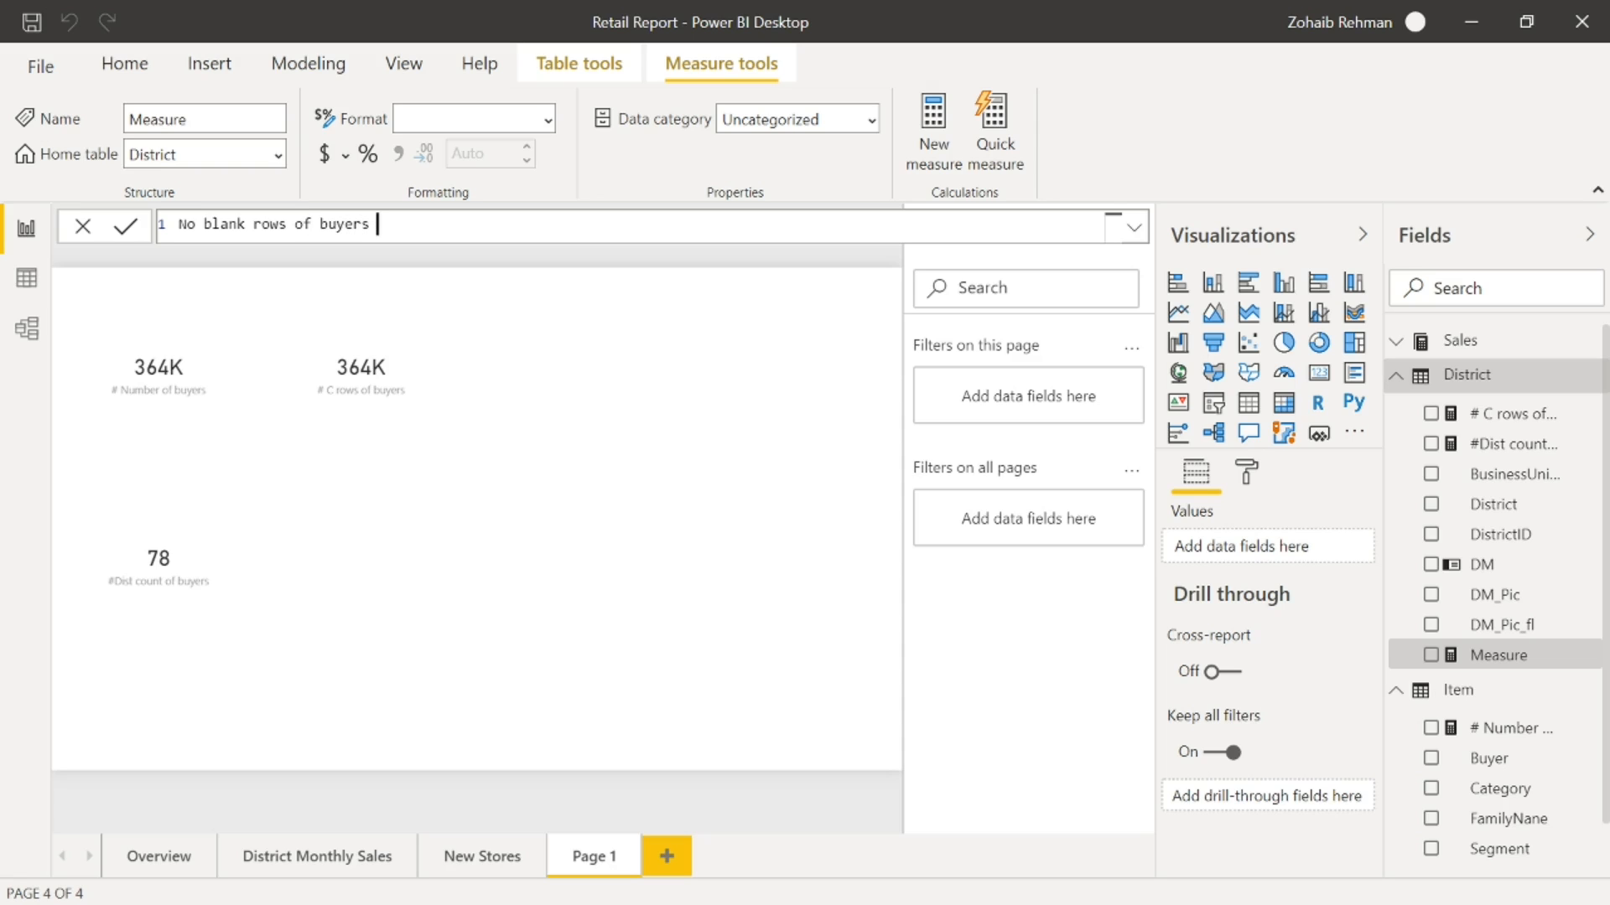
type("= dist")
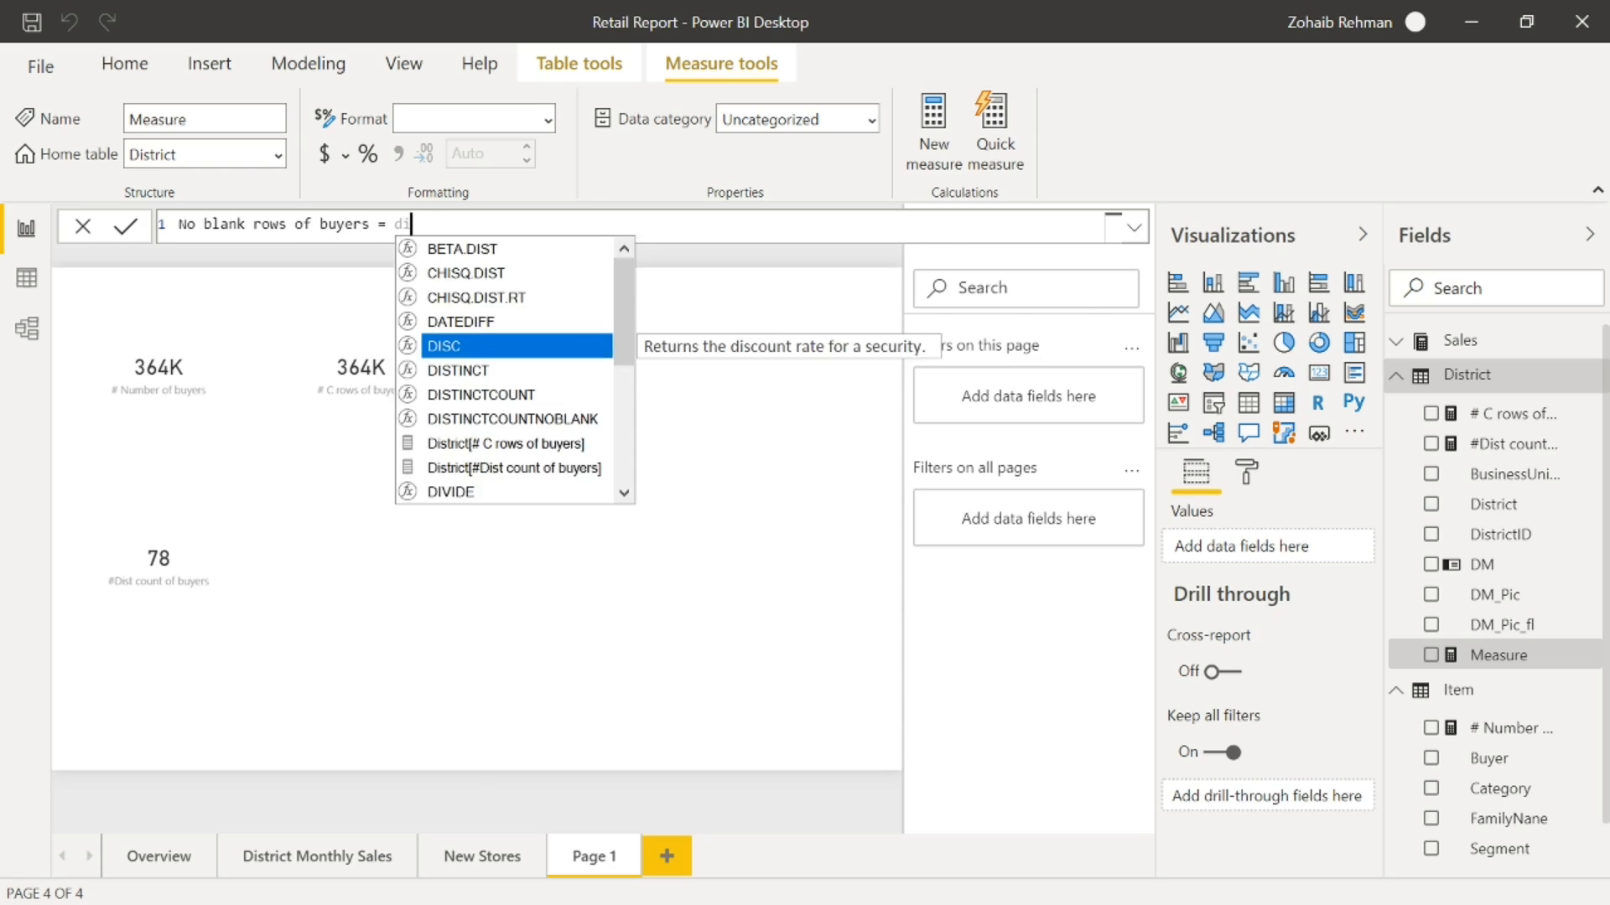
key("Down")
key("Down")
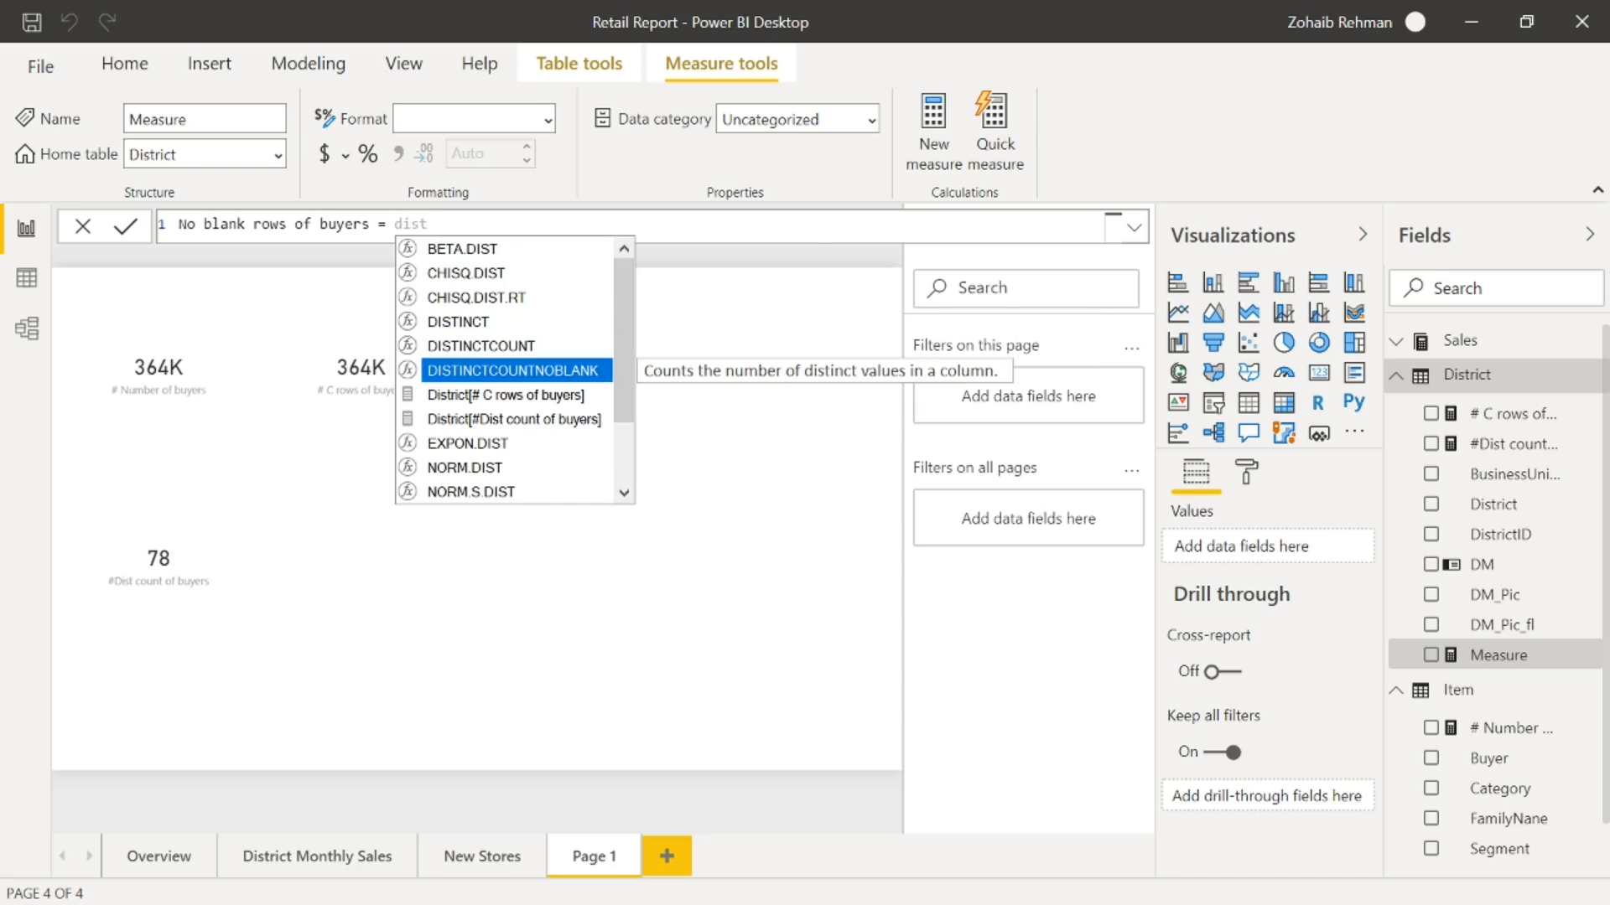
key("Tab")
type("it")
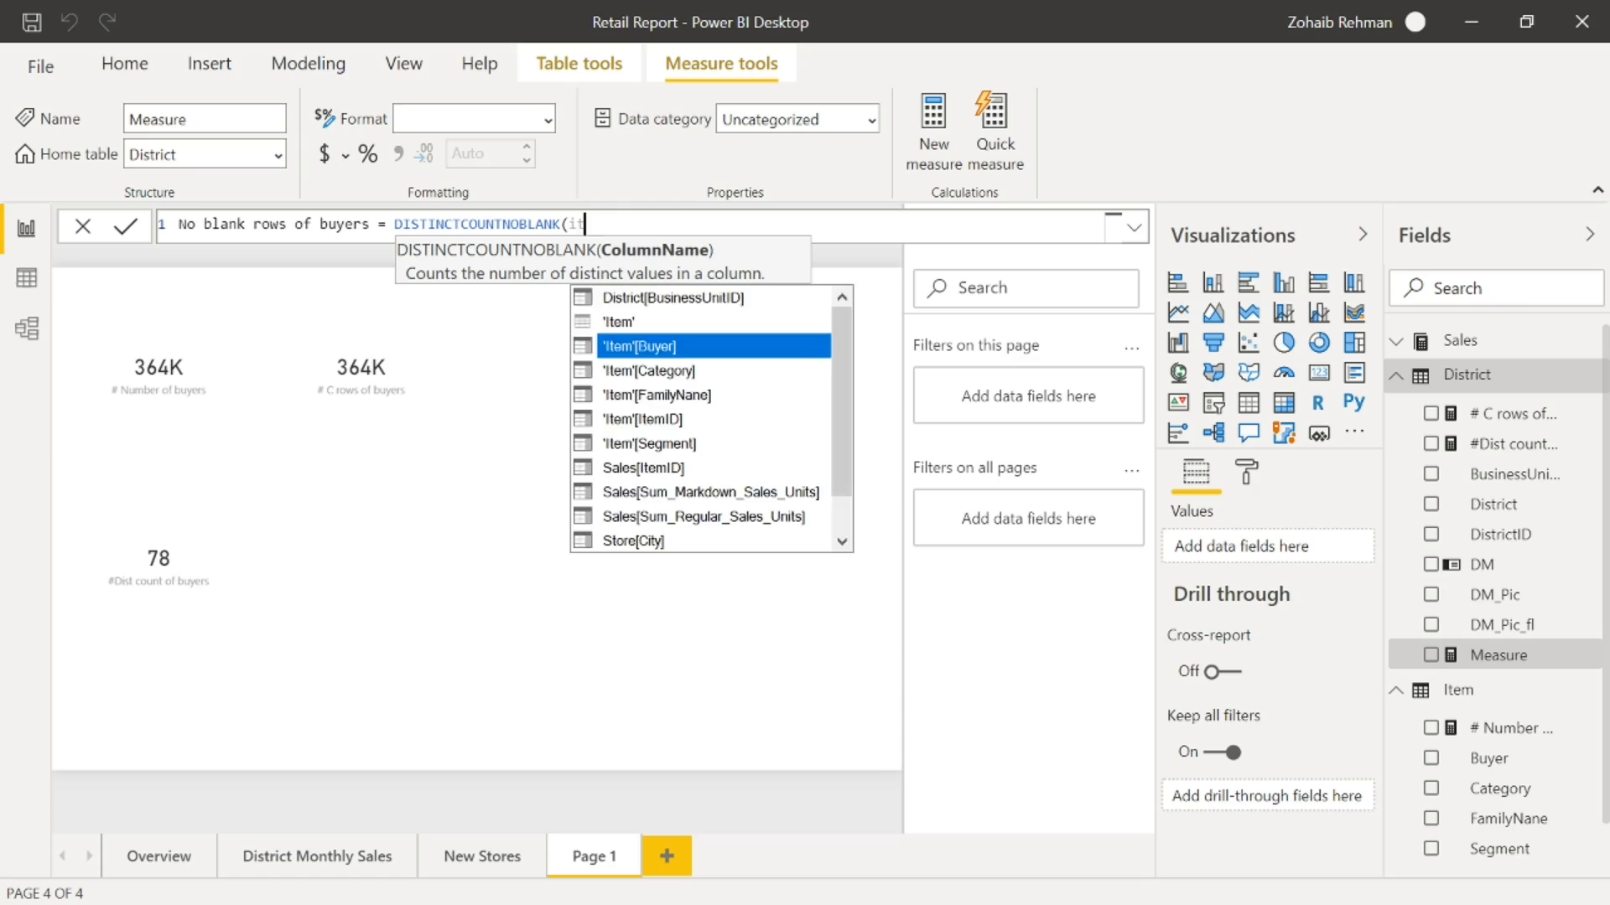
key("Tab")
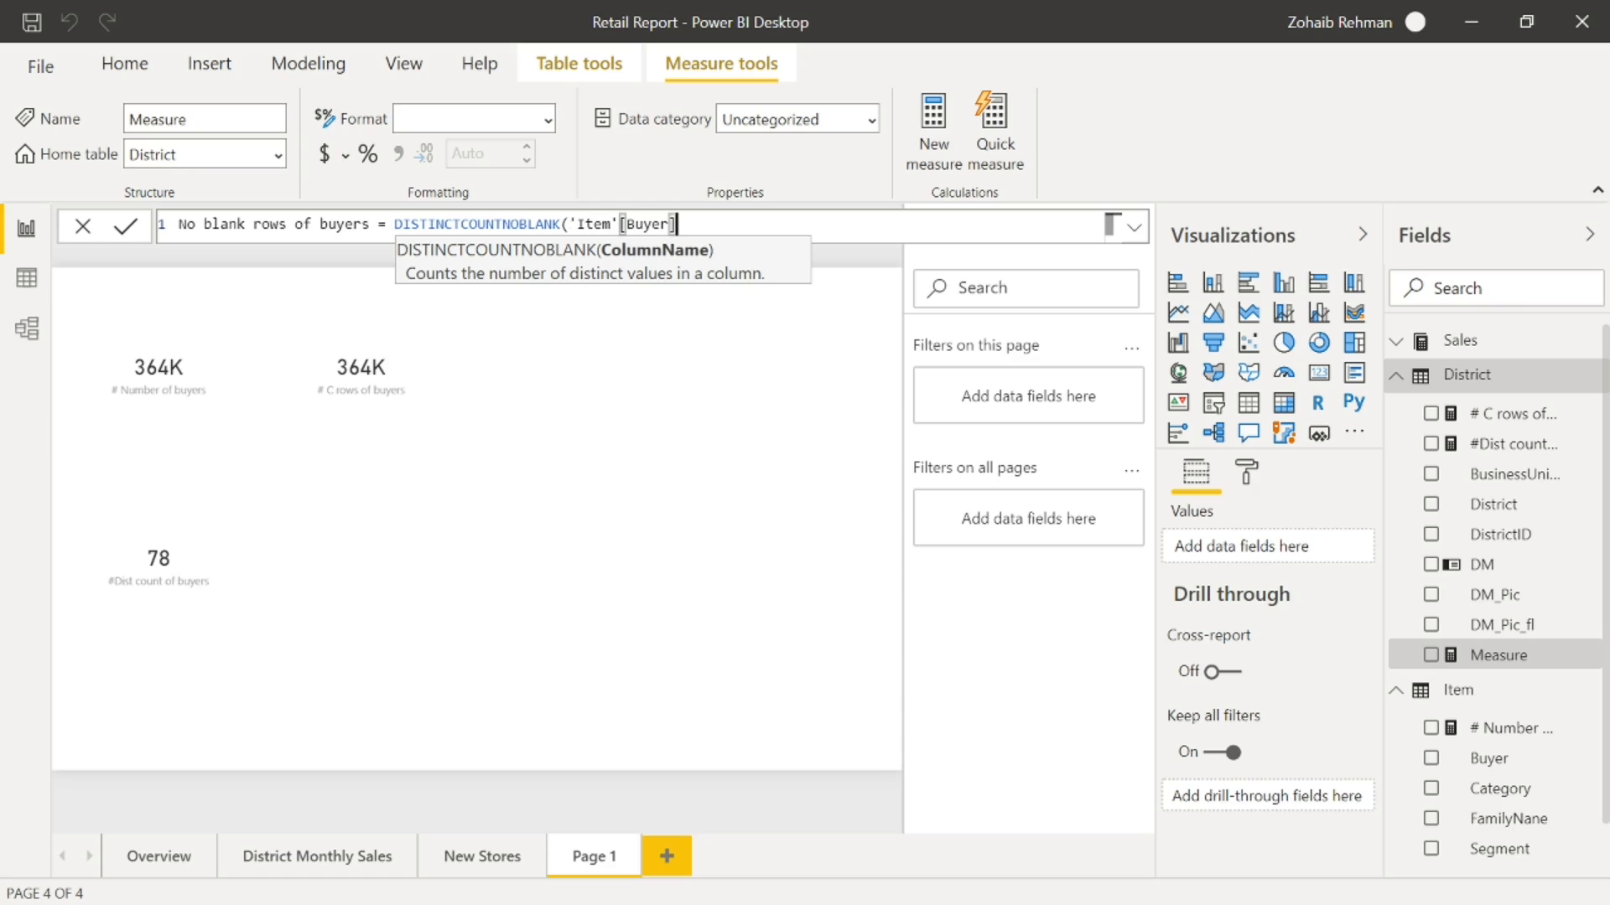
type("(")
key("BackSpace")
type(")")
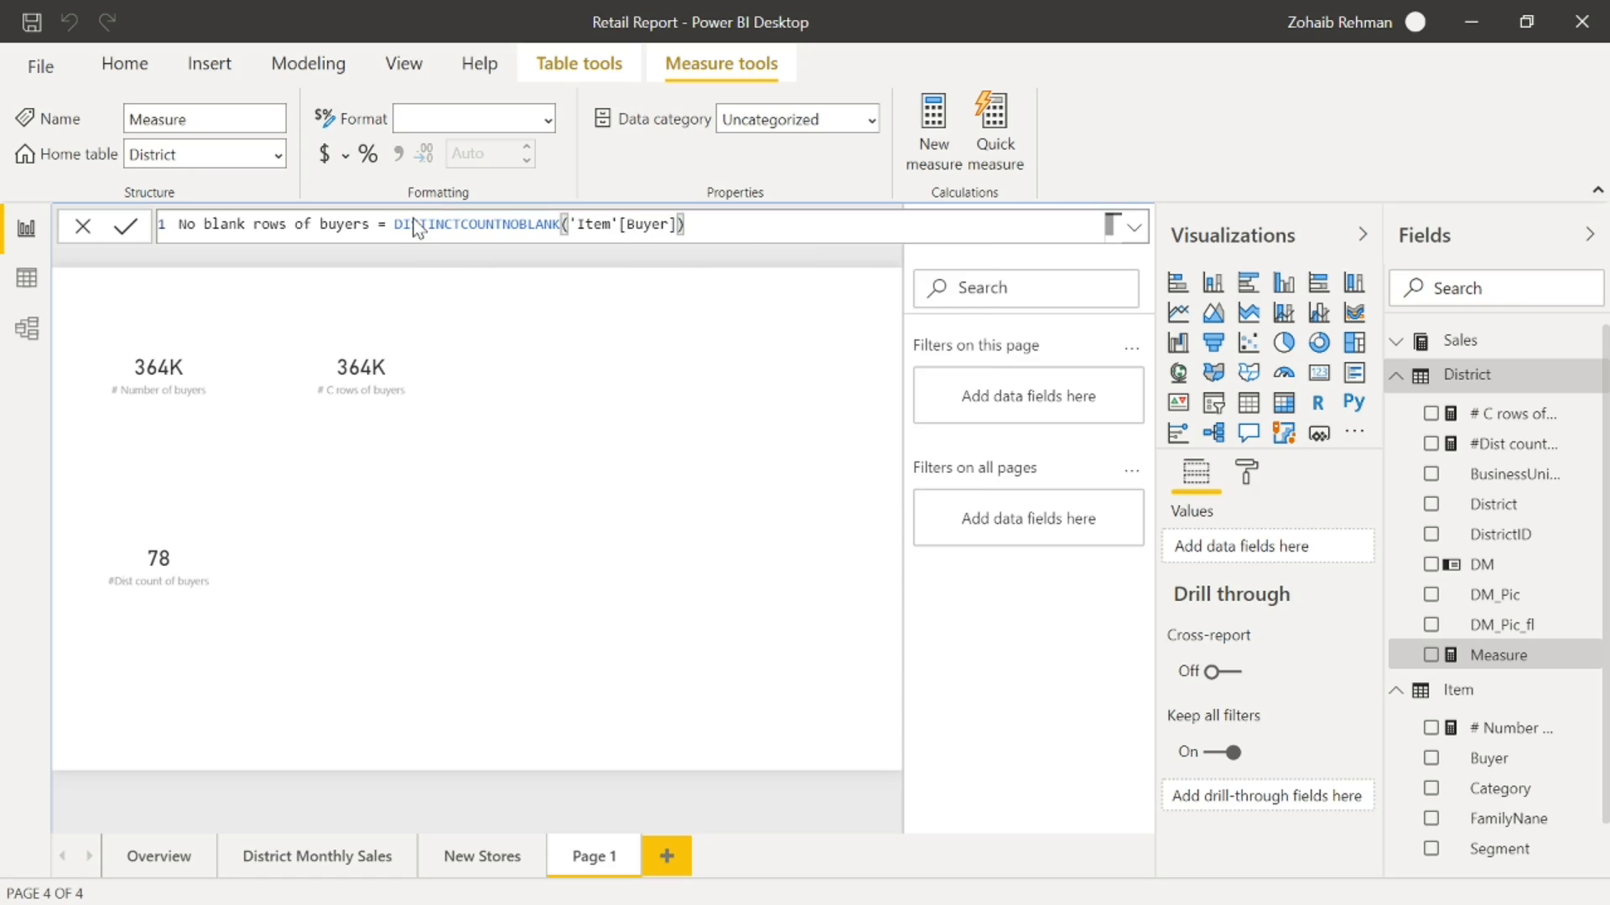
key("Return")
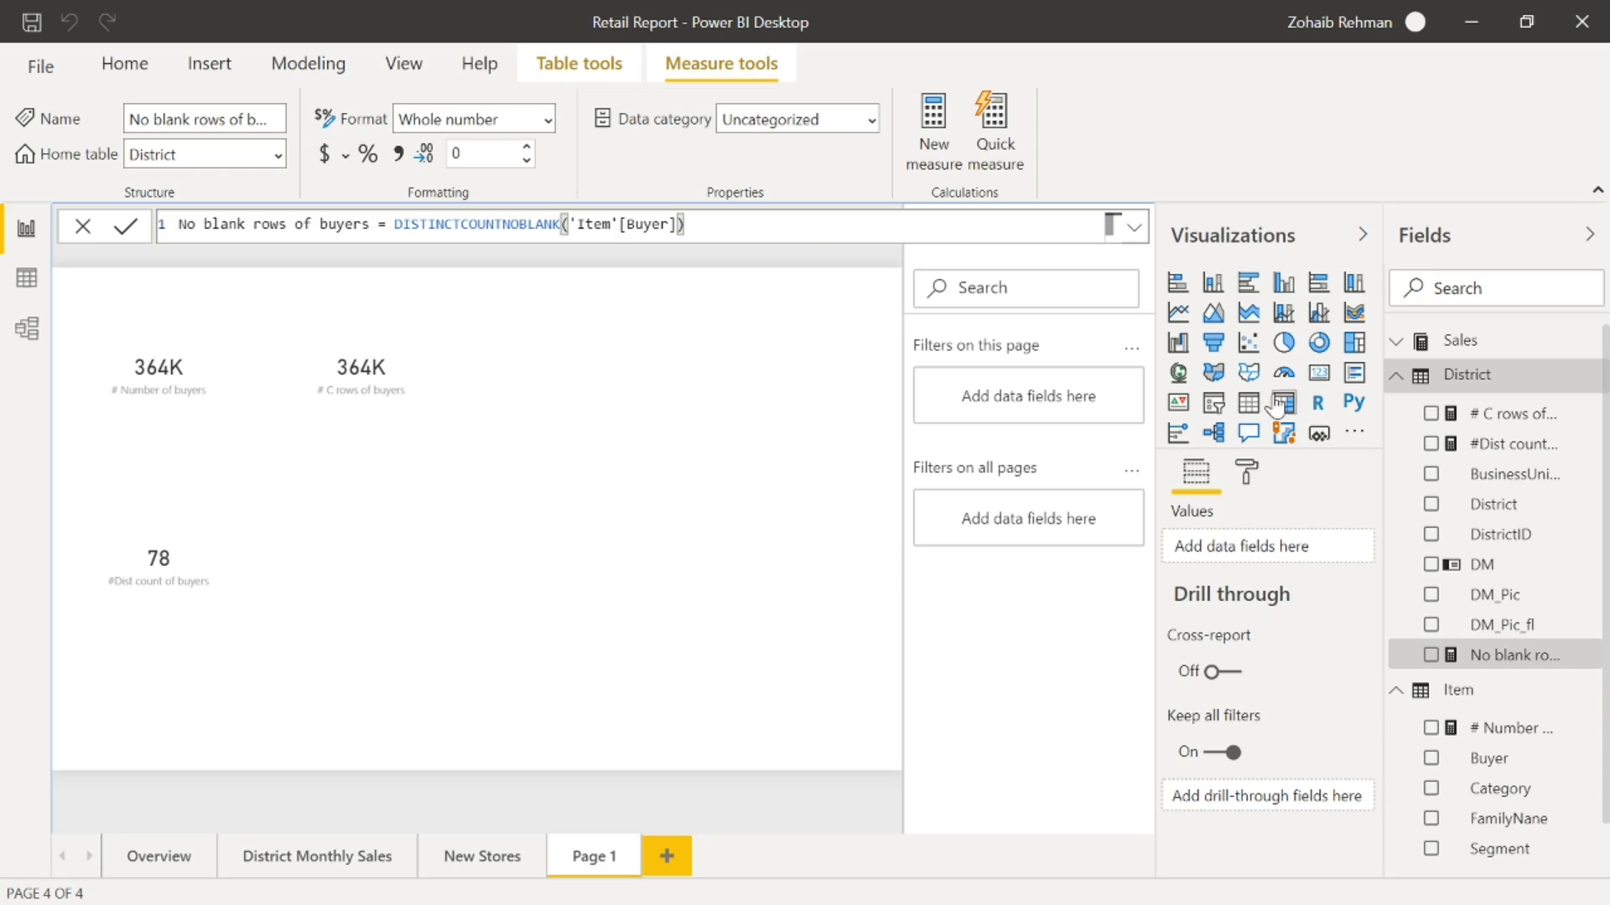
Add a card visual showing the No blank rows of buyers measure and align it beside the #Dist count of buyers card
left_click(1319, 376)
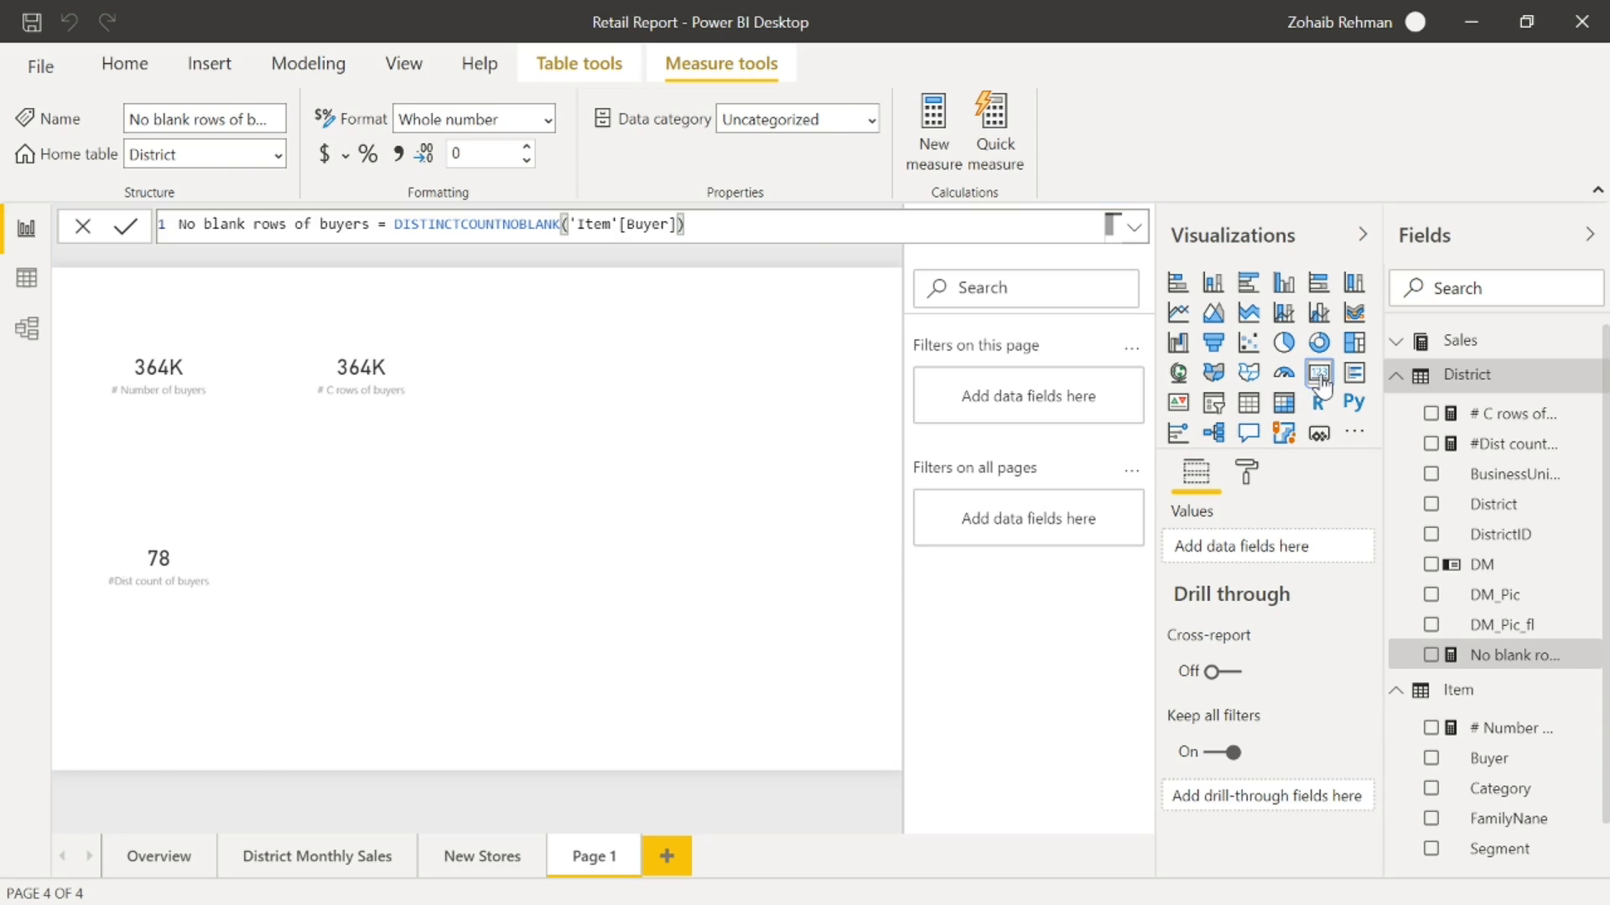
left_click(1431, 654)
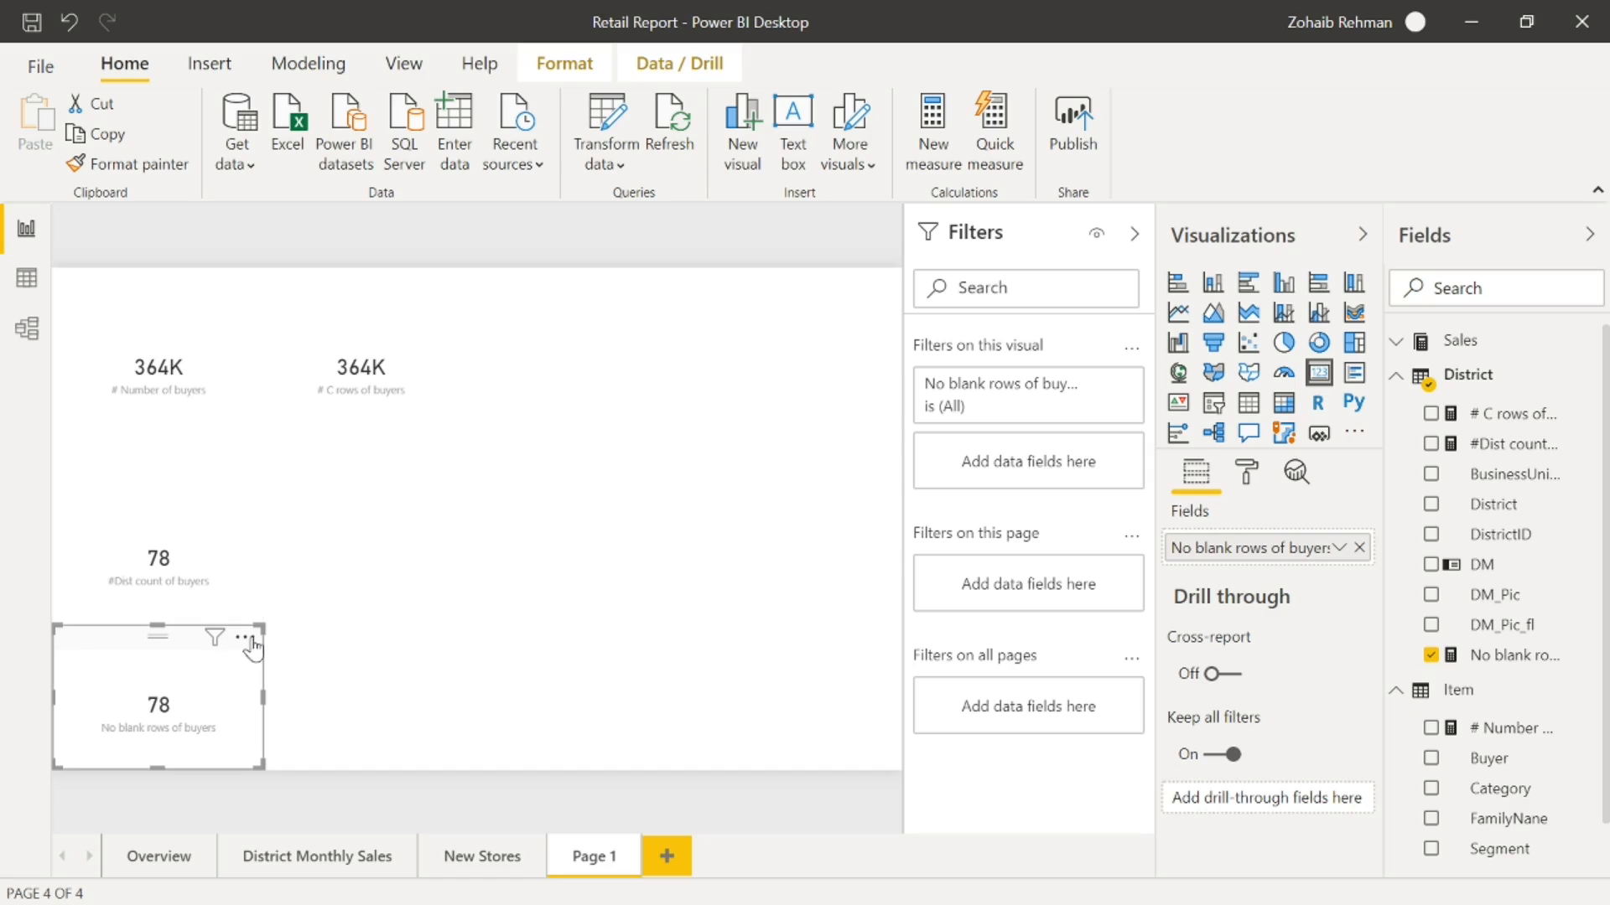
left_click_drag(257, 631, 456, 465)
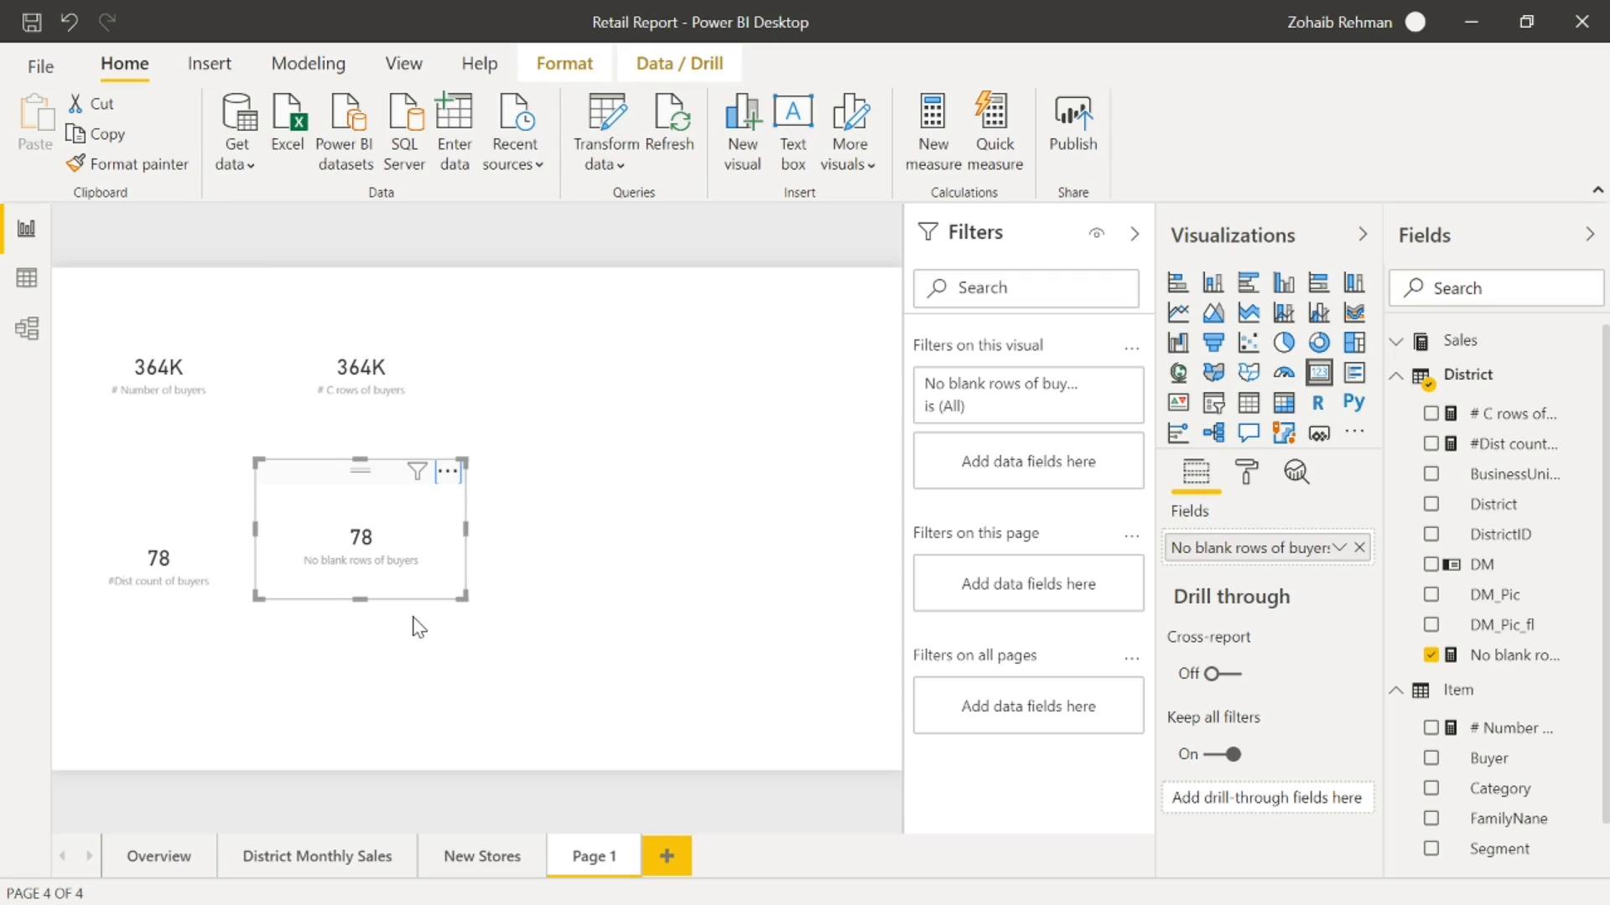
left_click_drag(449, 474, 450, 503)
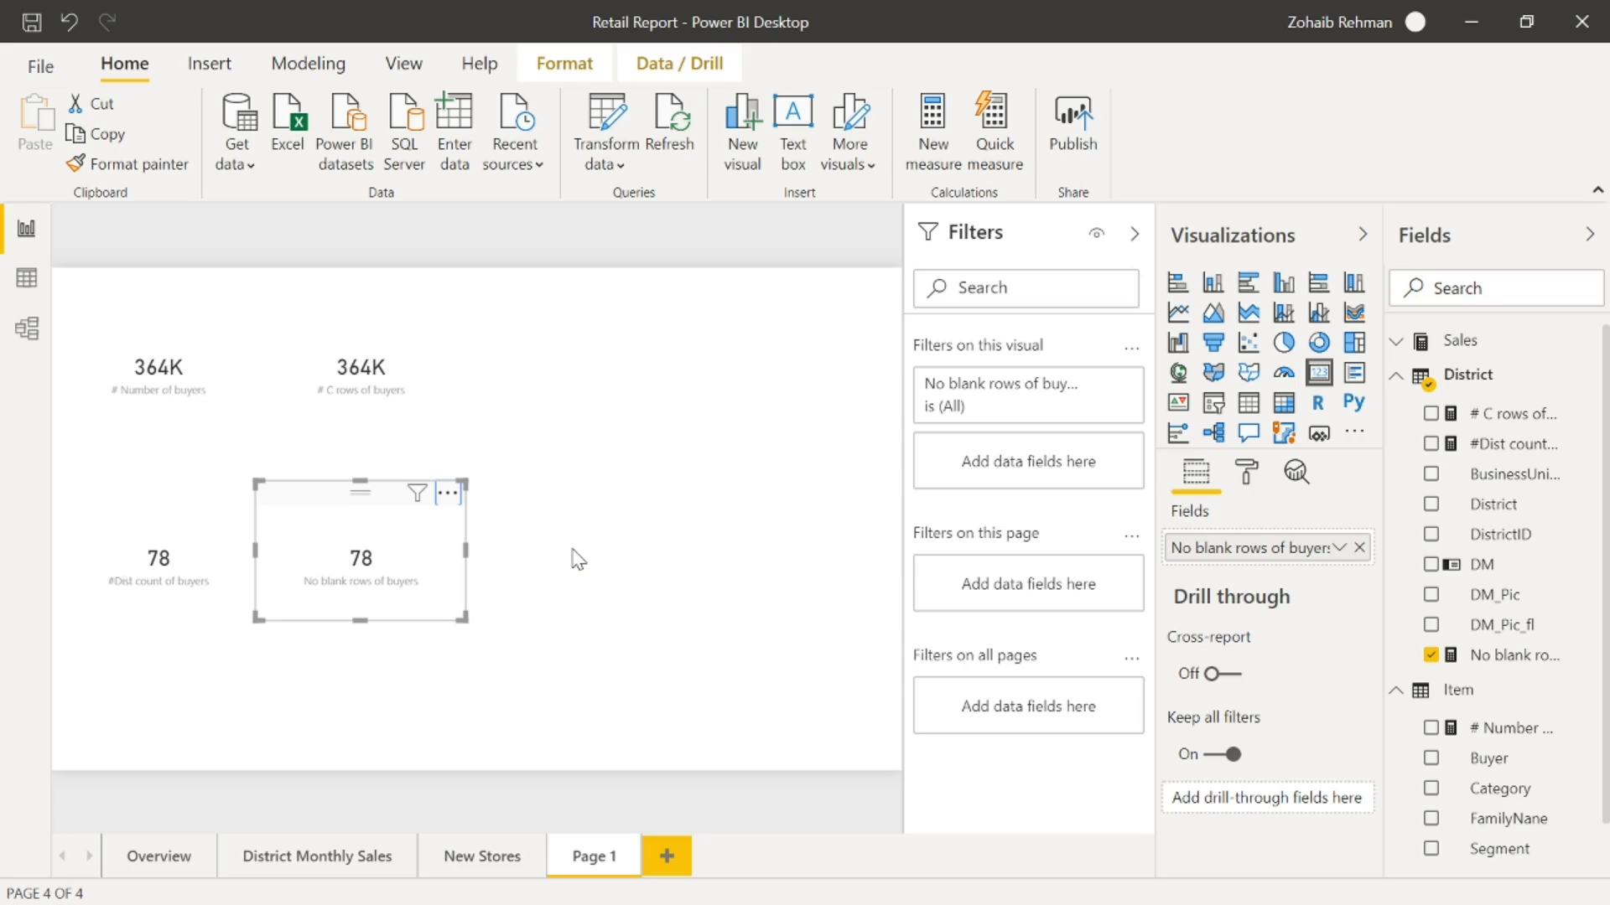
left_click(590, 408)
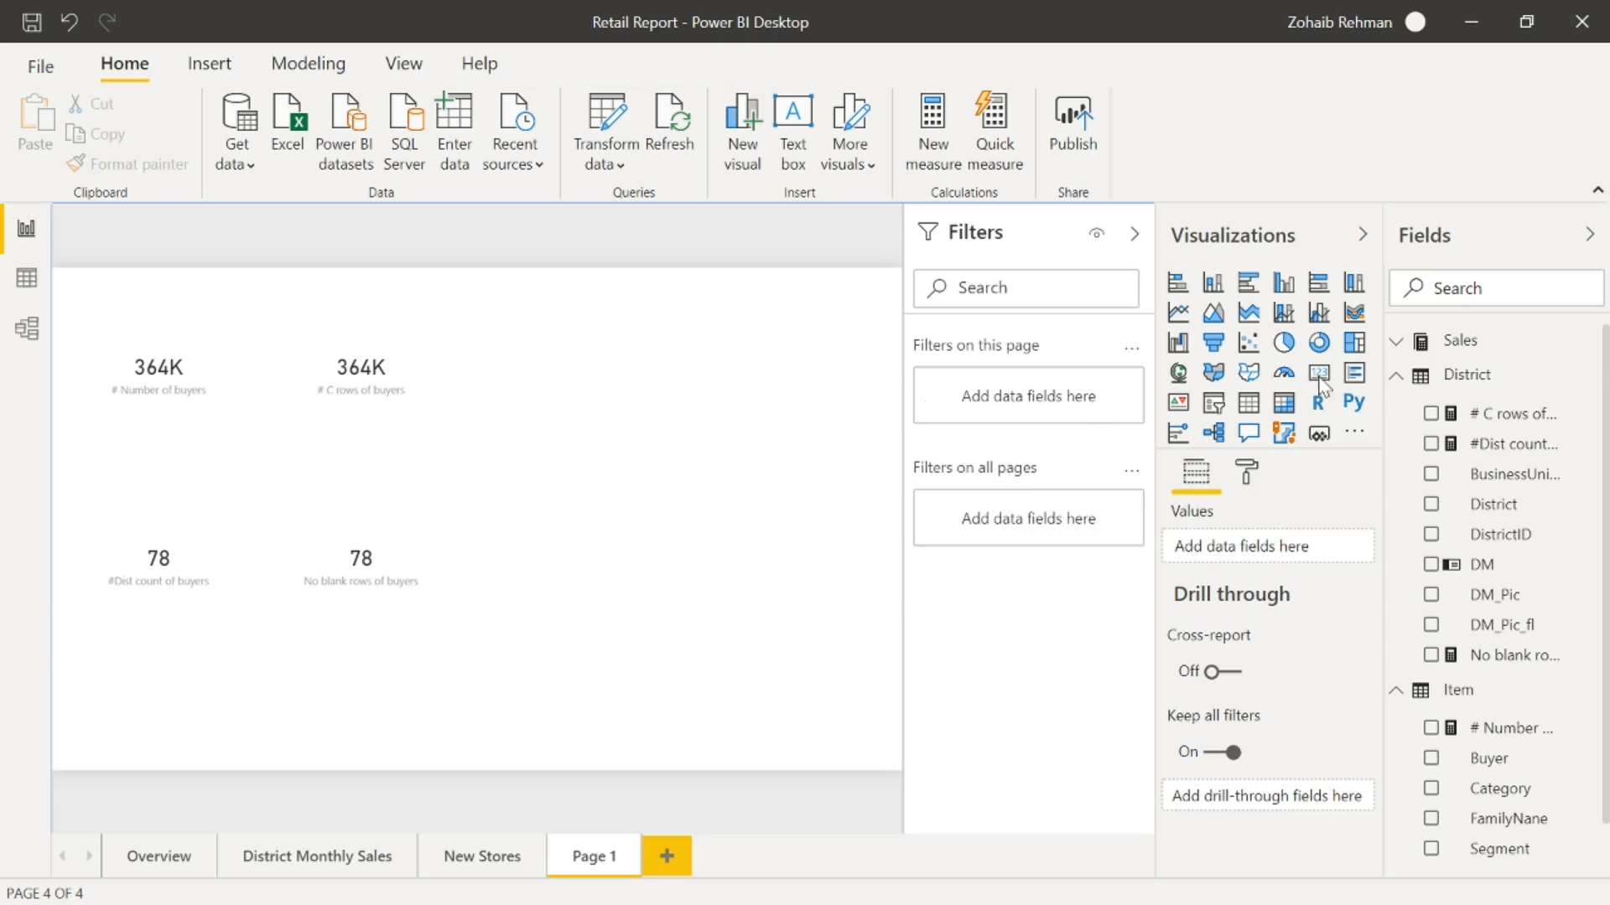
Create a new measure in the Item table defined as # count family name = COUNT('Item'[FamilyNane])
left_click(1397, 378)
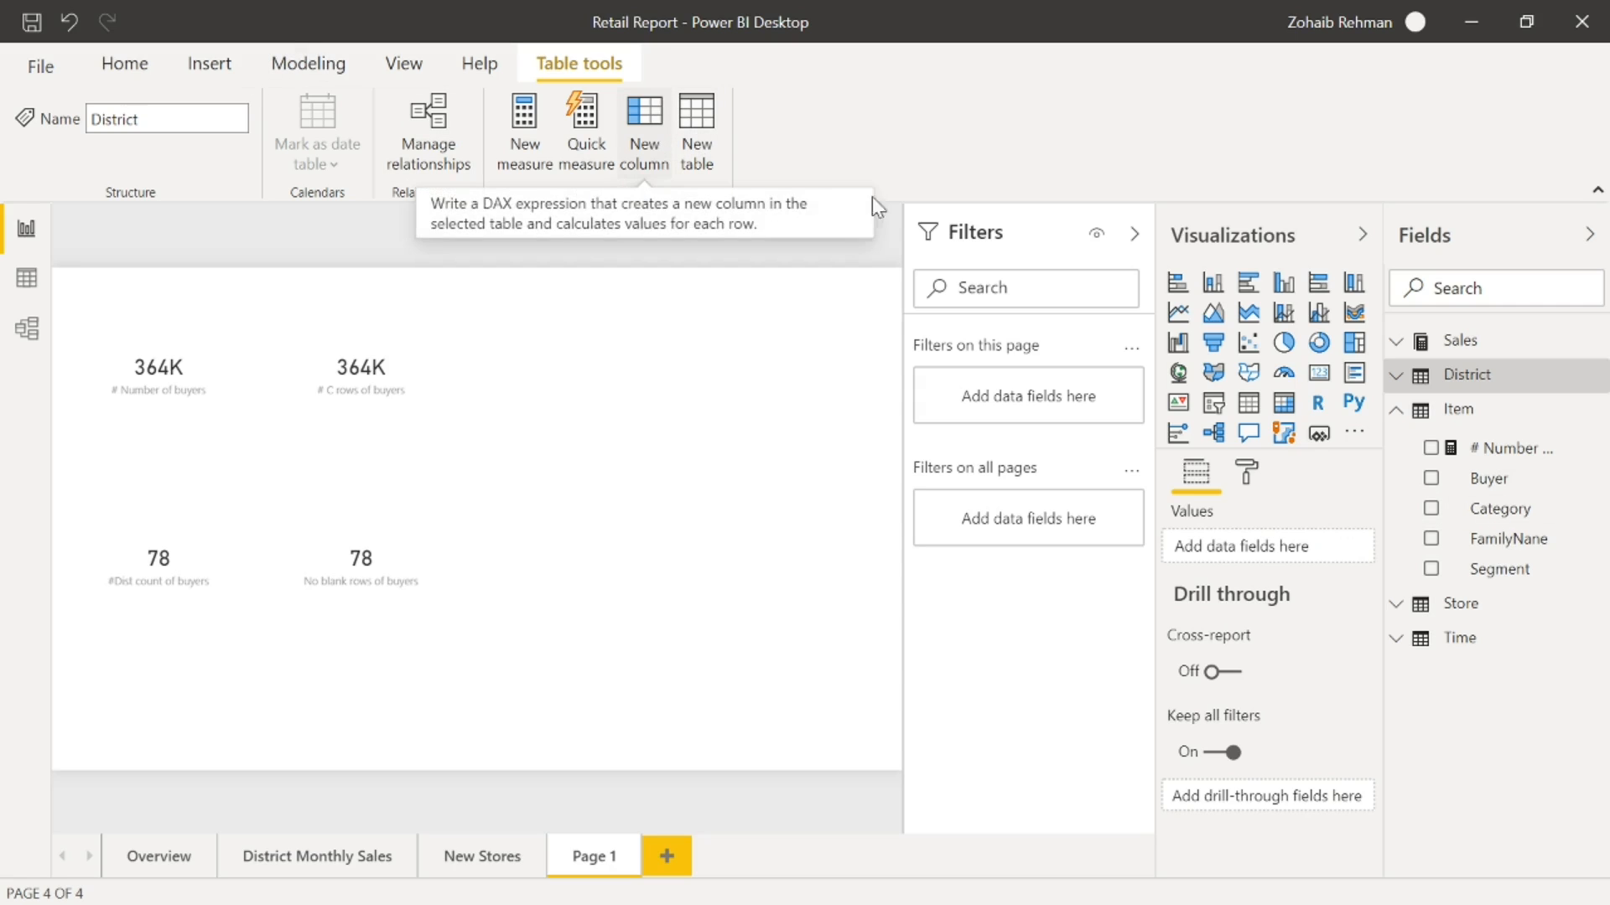
left_click(1504, 413)
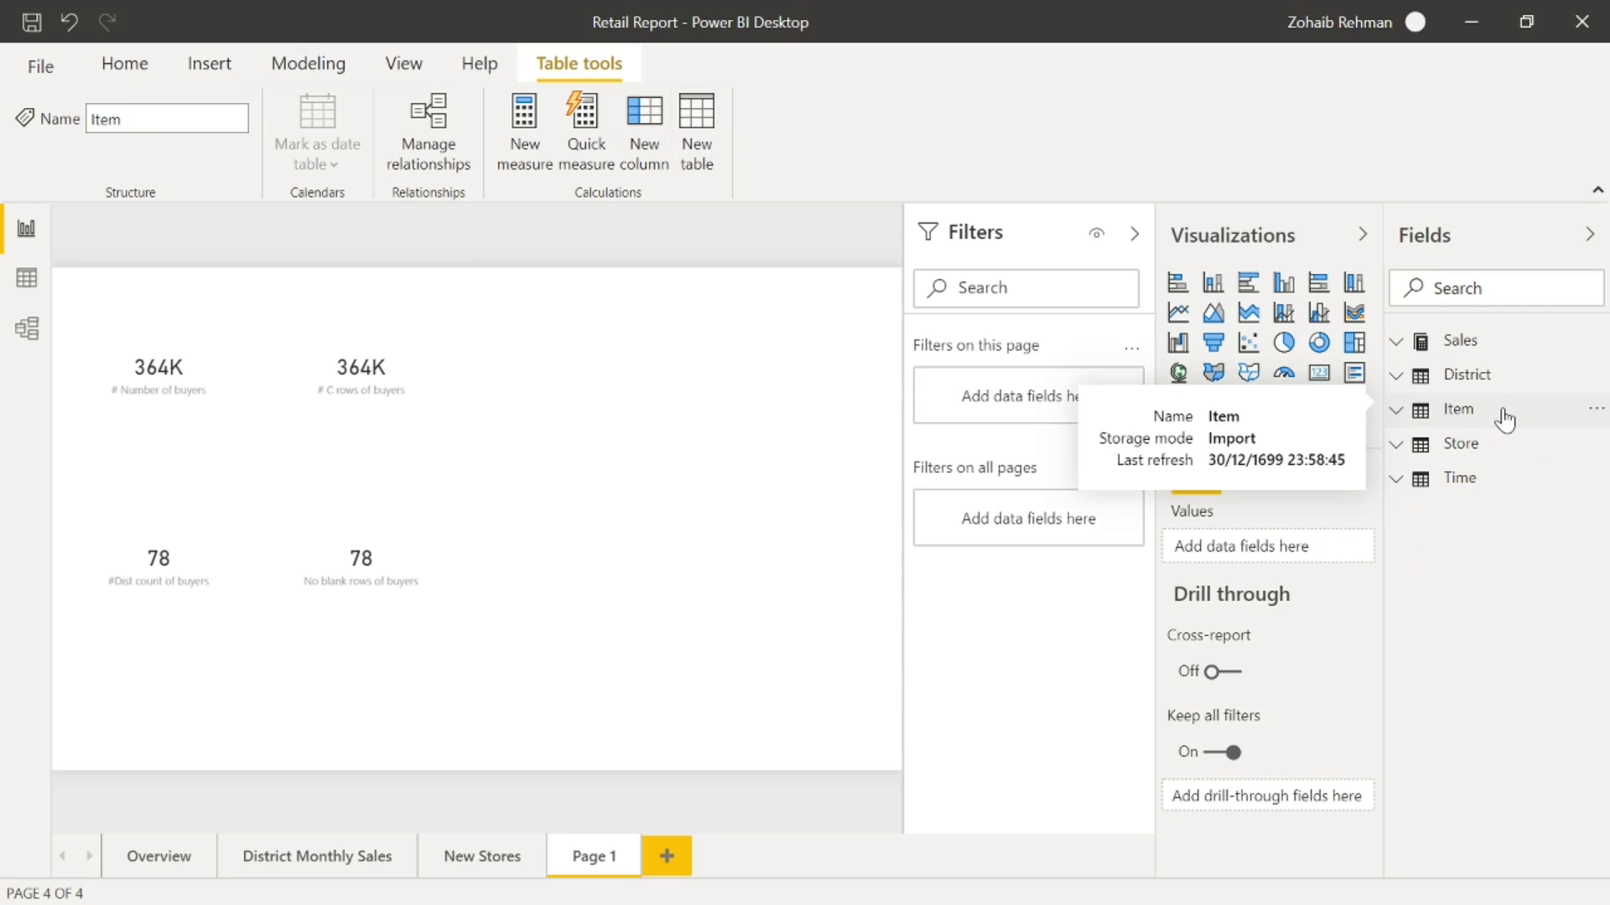
left_click(1503, 413)
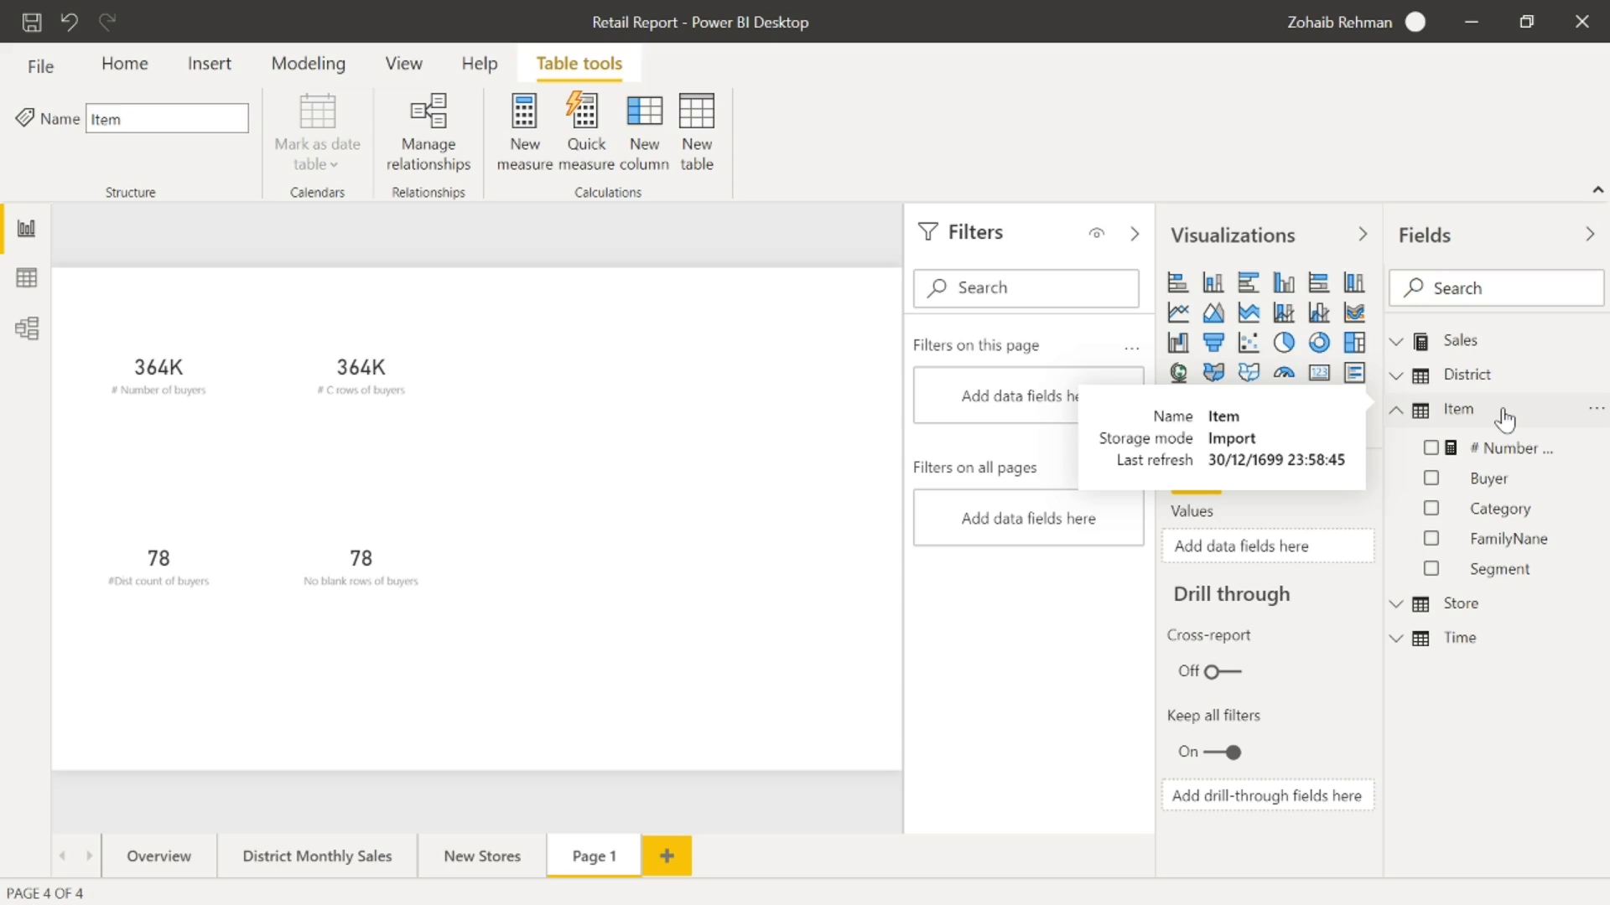
left_click(526, 128)
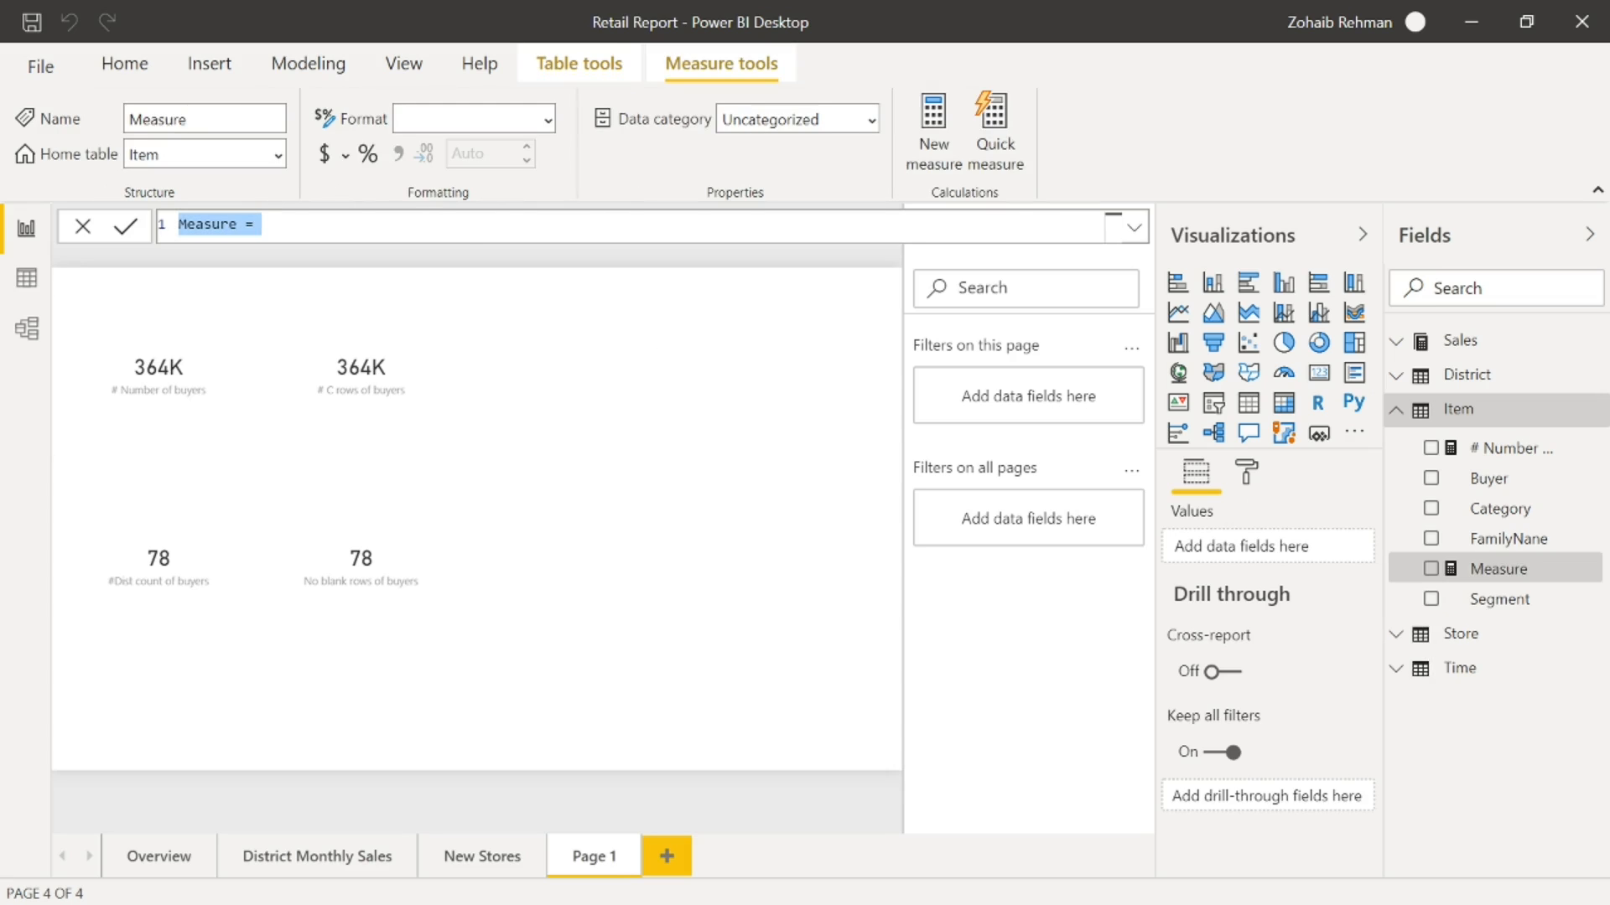
type("#")
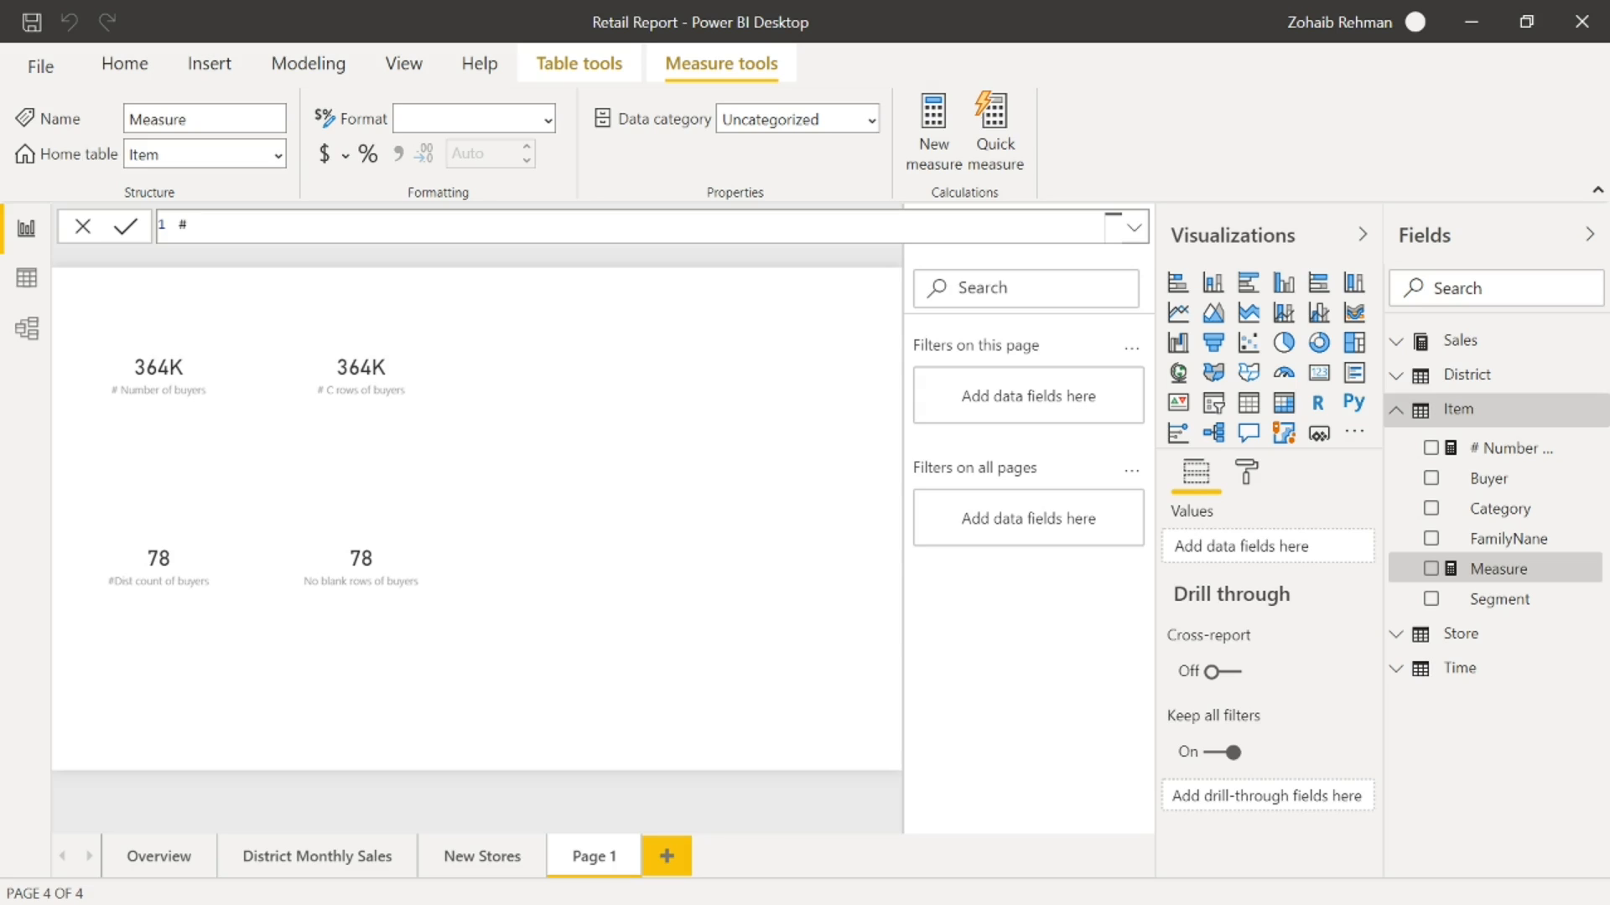
type(" count family name = c")
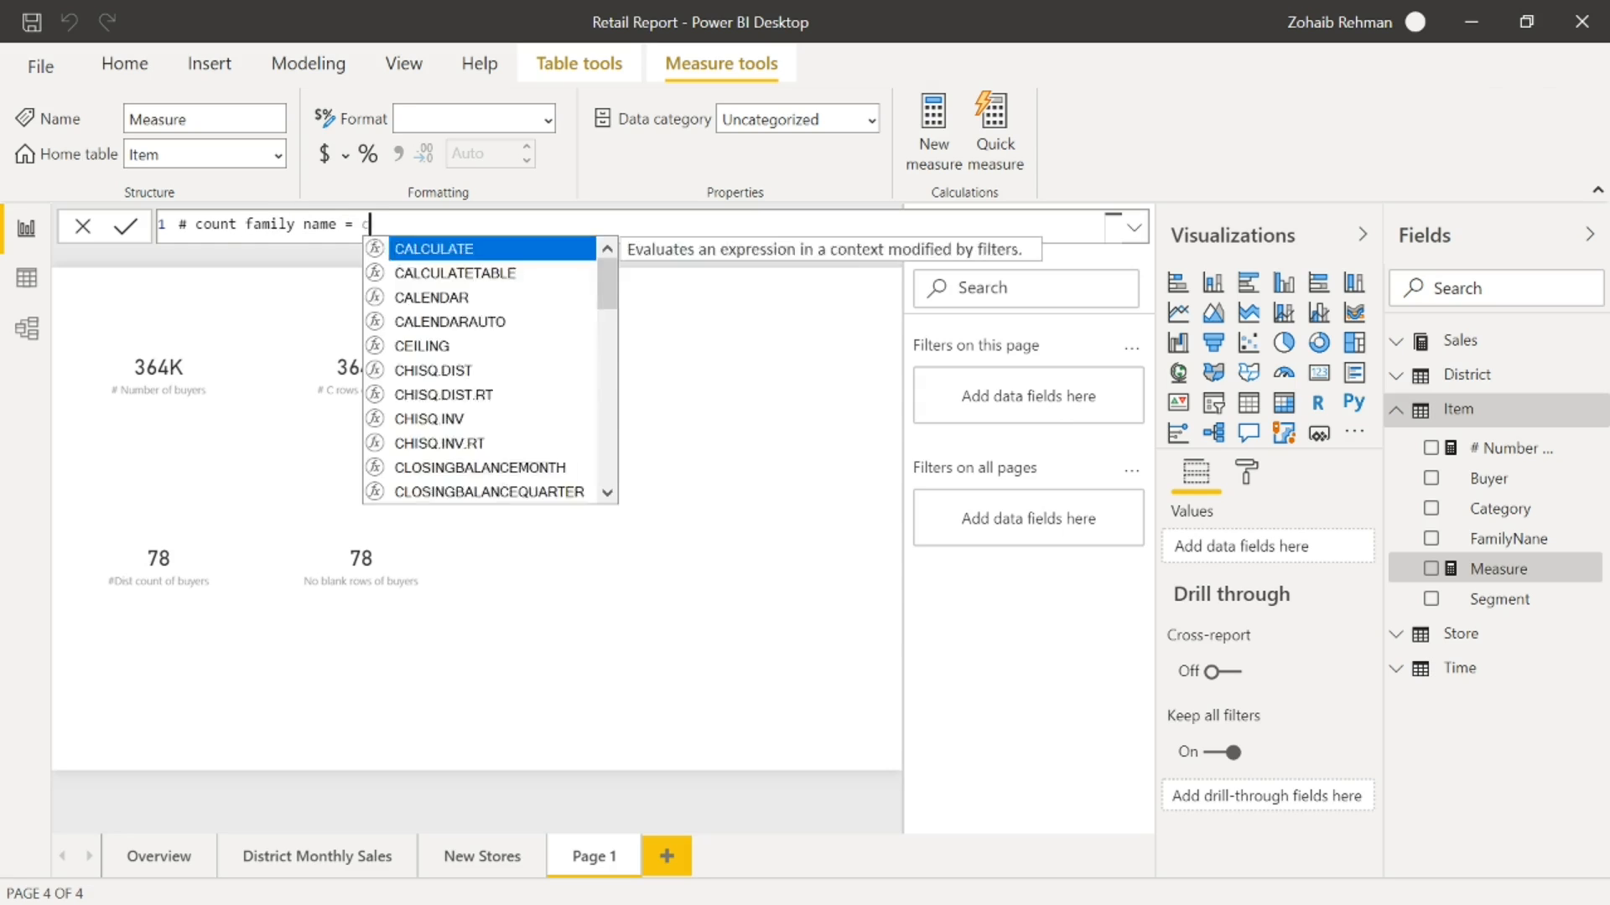
type("ount(f")
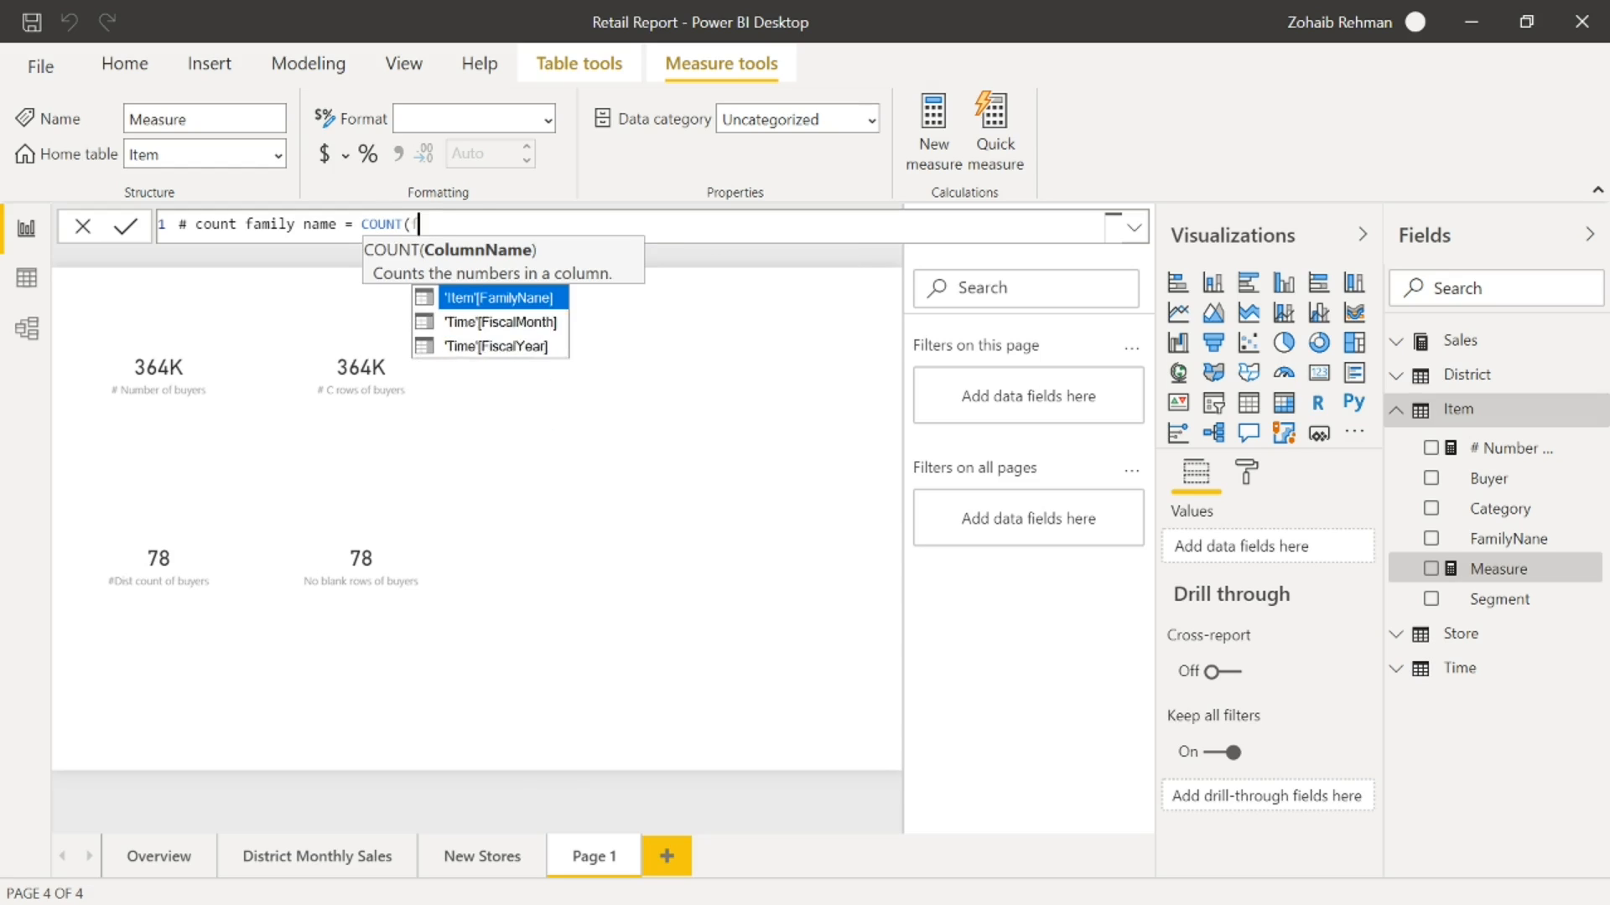
type("a")
key("Tab")
type(")")
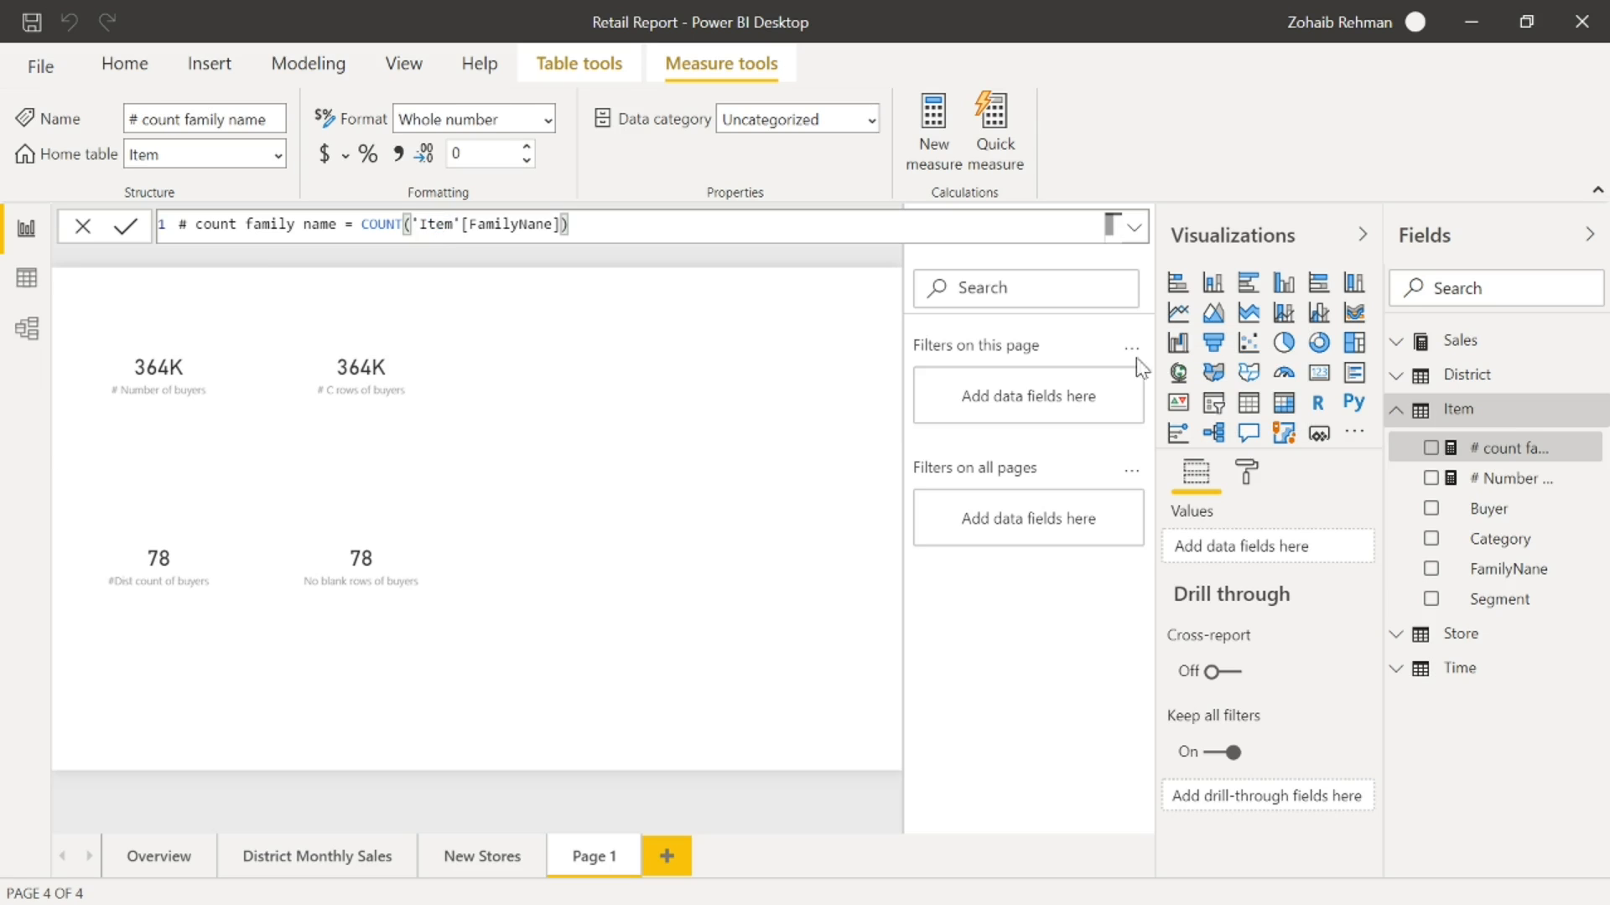
Add a card visual showing the # count family name measure and place it beside the # C rows of buyers card
left_click(1319, 382)
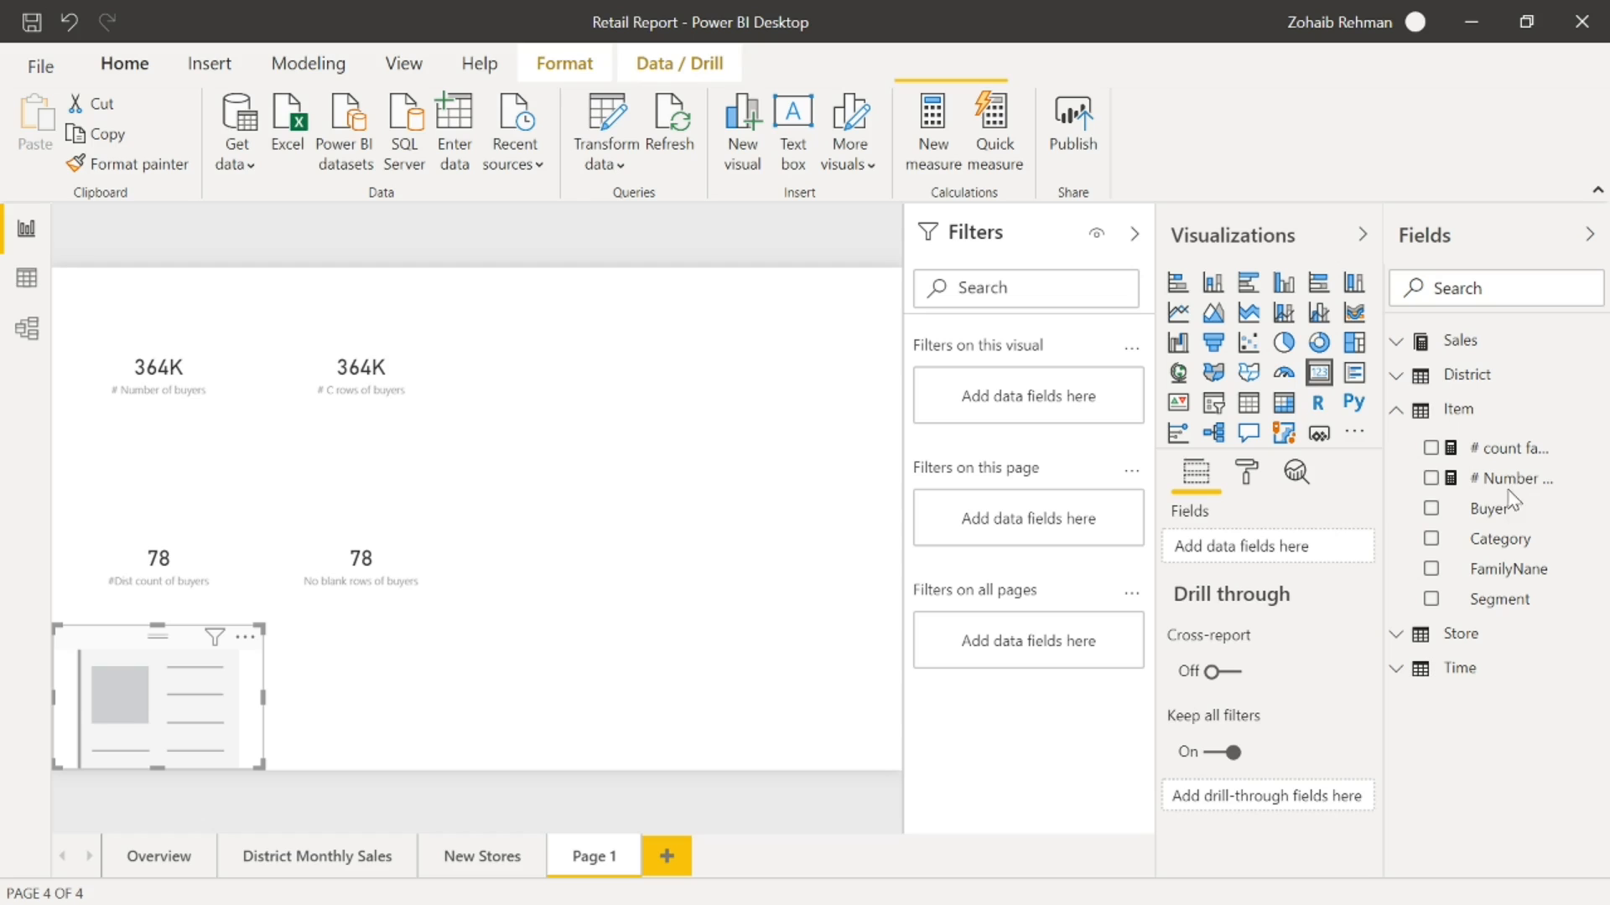
left_click(1432, 450)
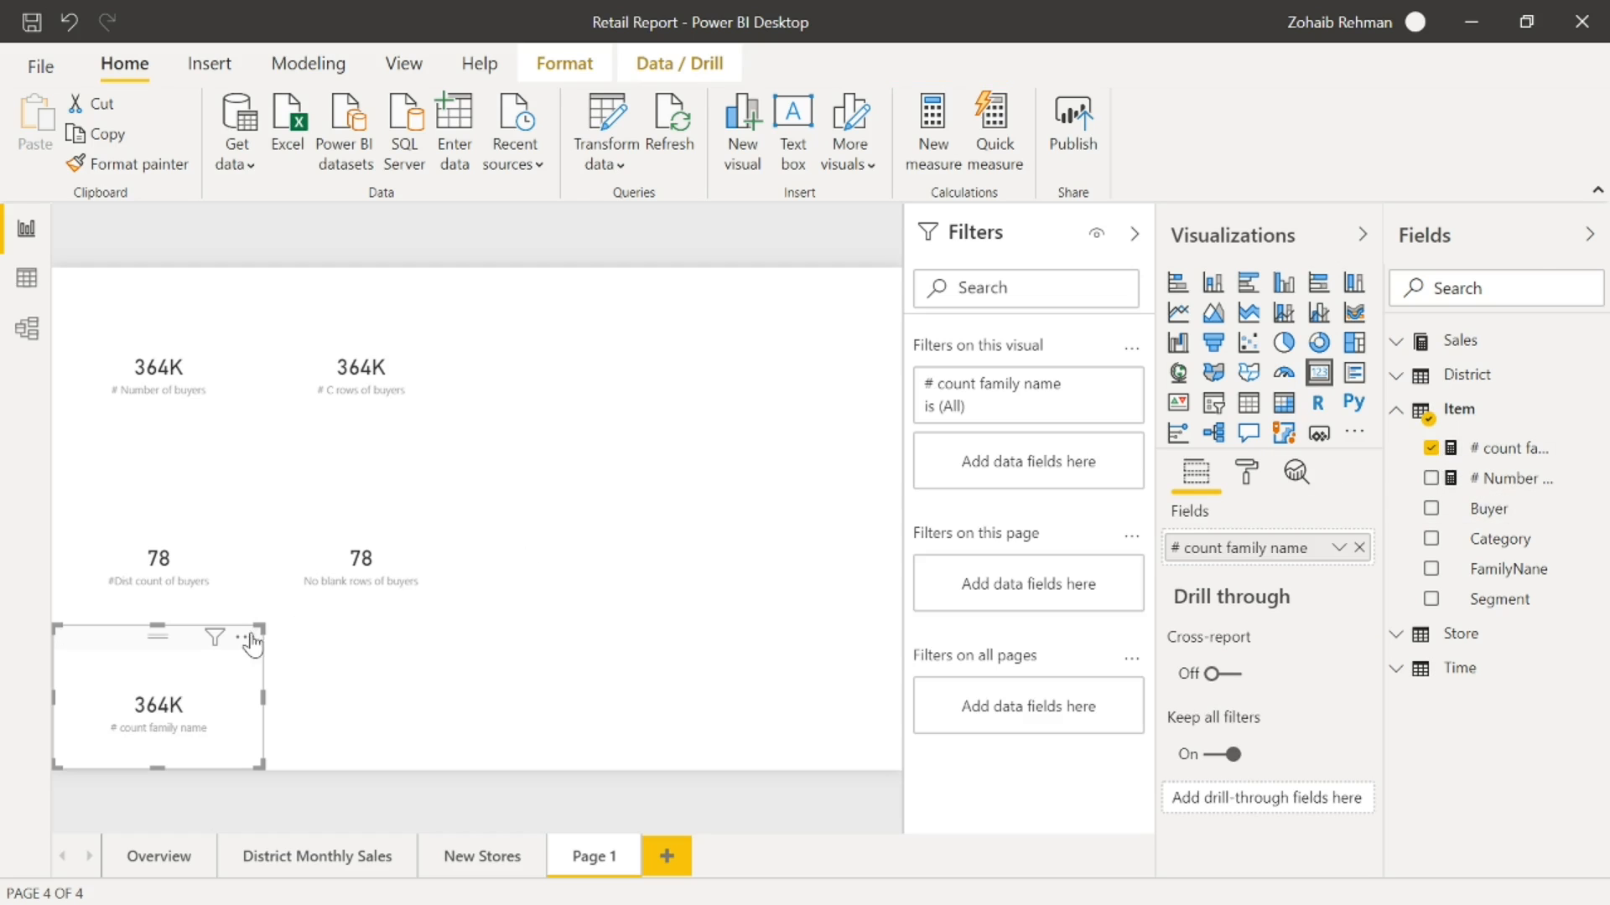
left_click_drag(246, 648, 631, 312)
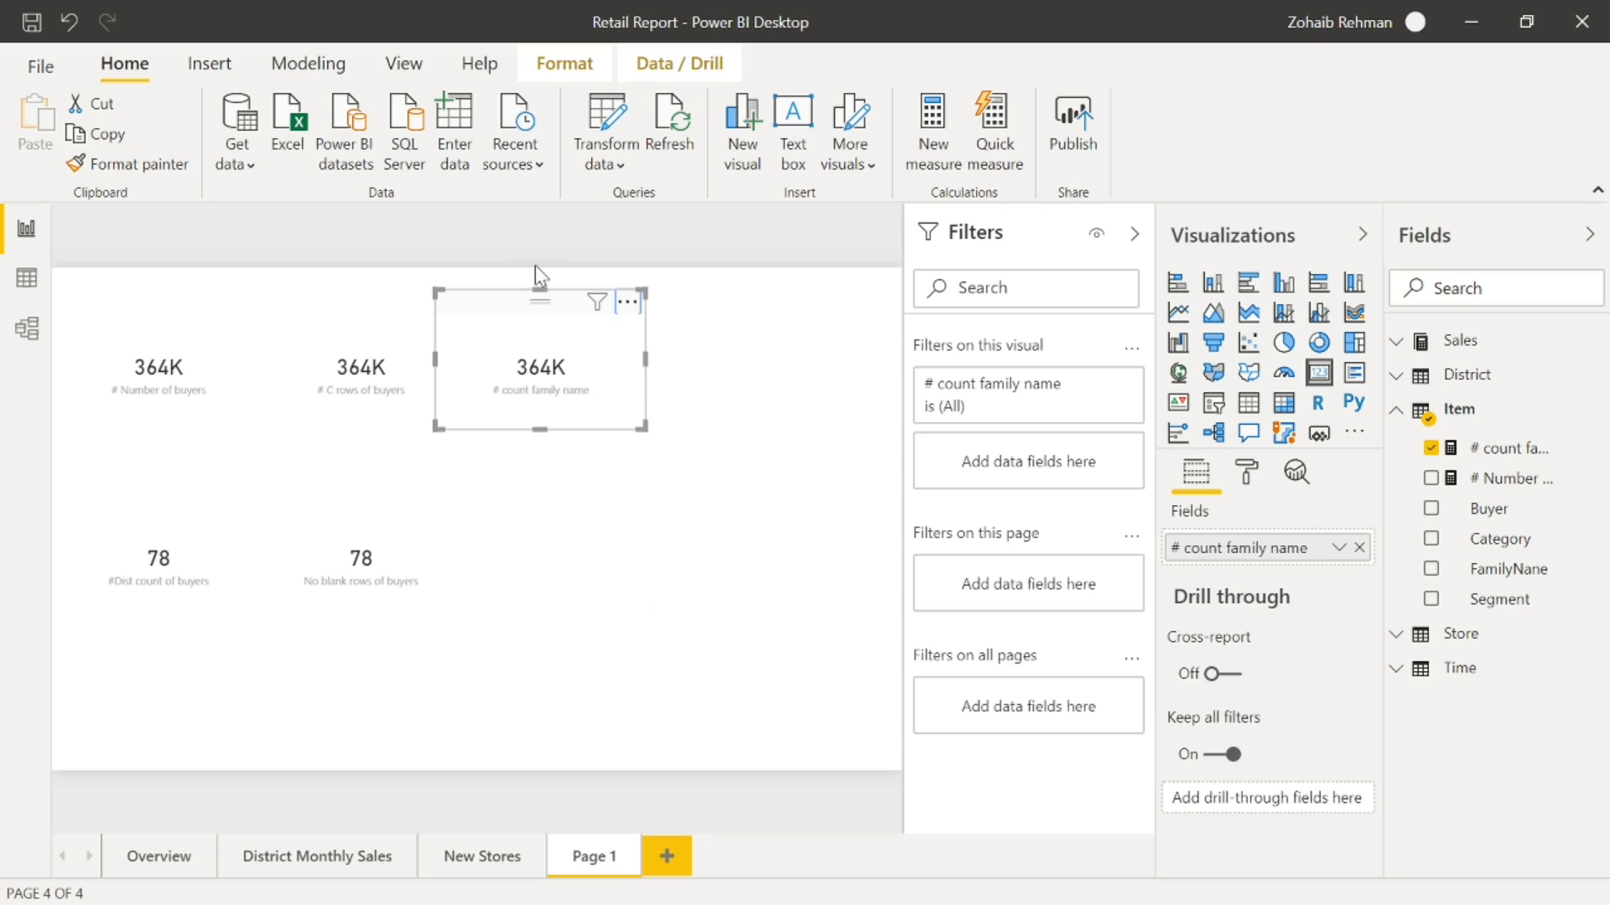
mouse_move(590, 317)
left_click(809, 219)
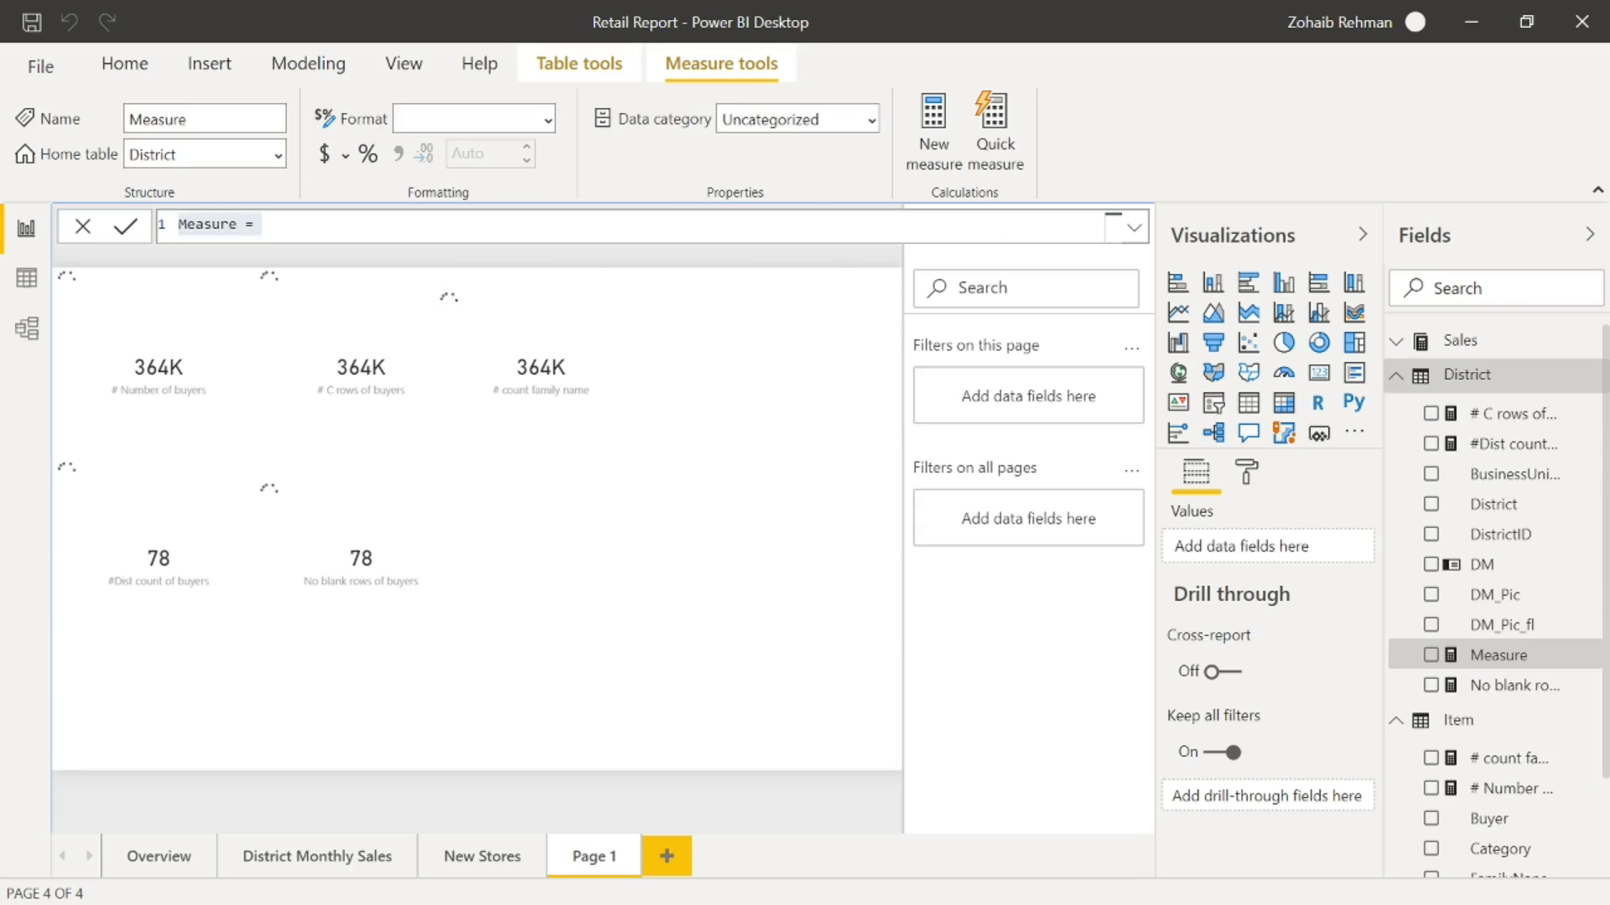
Create a new measure in the District table defined as # dist count of fam name = DISTINCTCOUNT('Item'[FamilyNane])
type("# d")
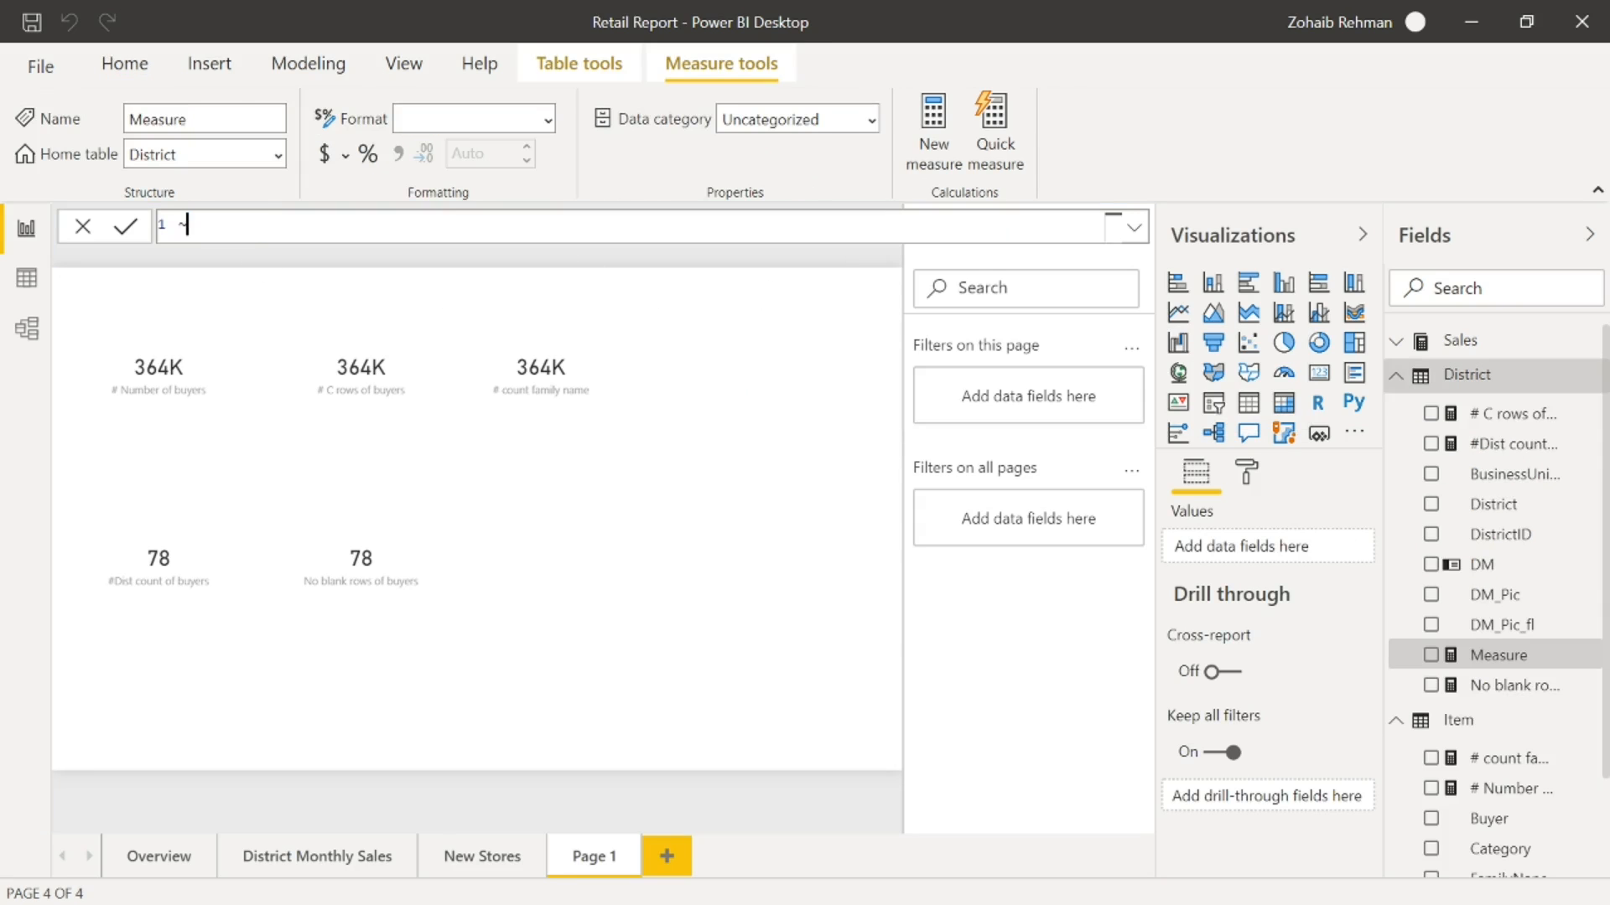
type("ist count of fm")
key("BackSpace")
type("am name ")
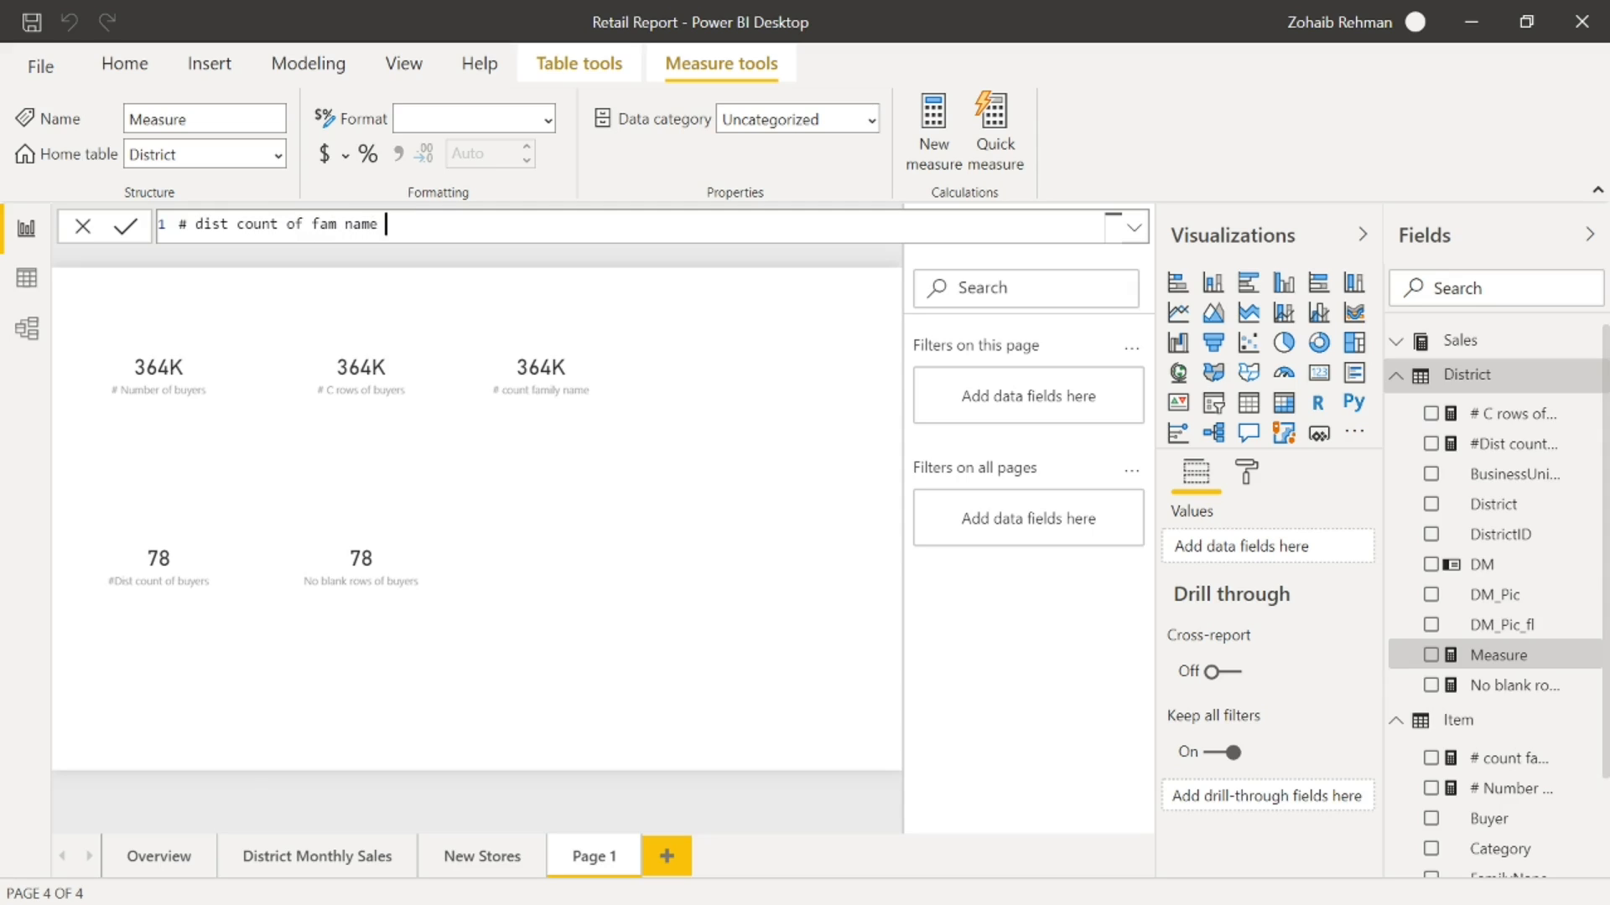
type("= ")
type("dis")
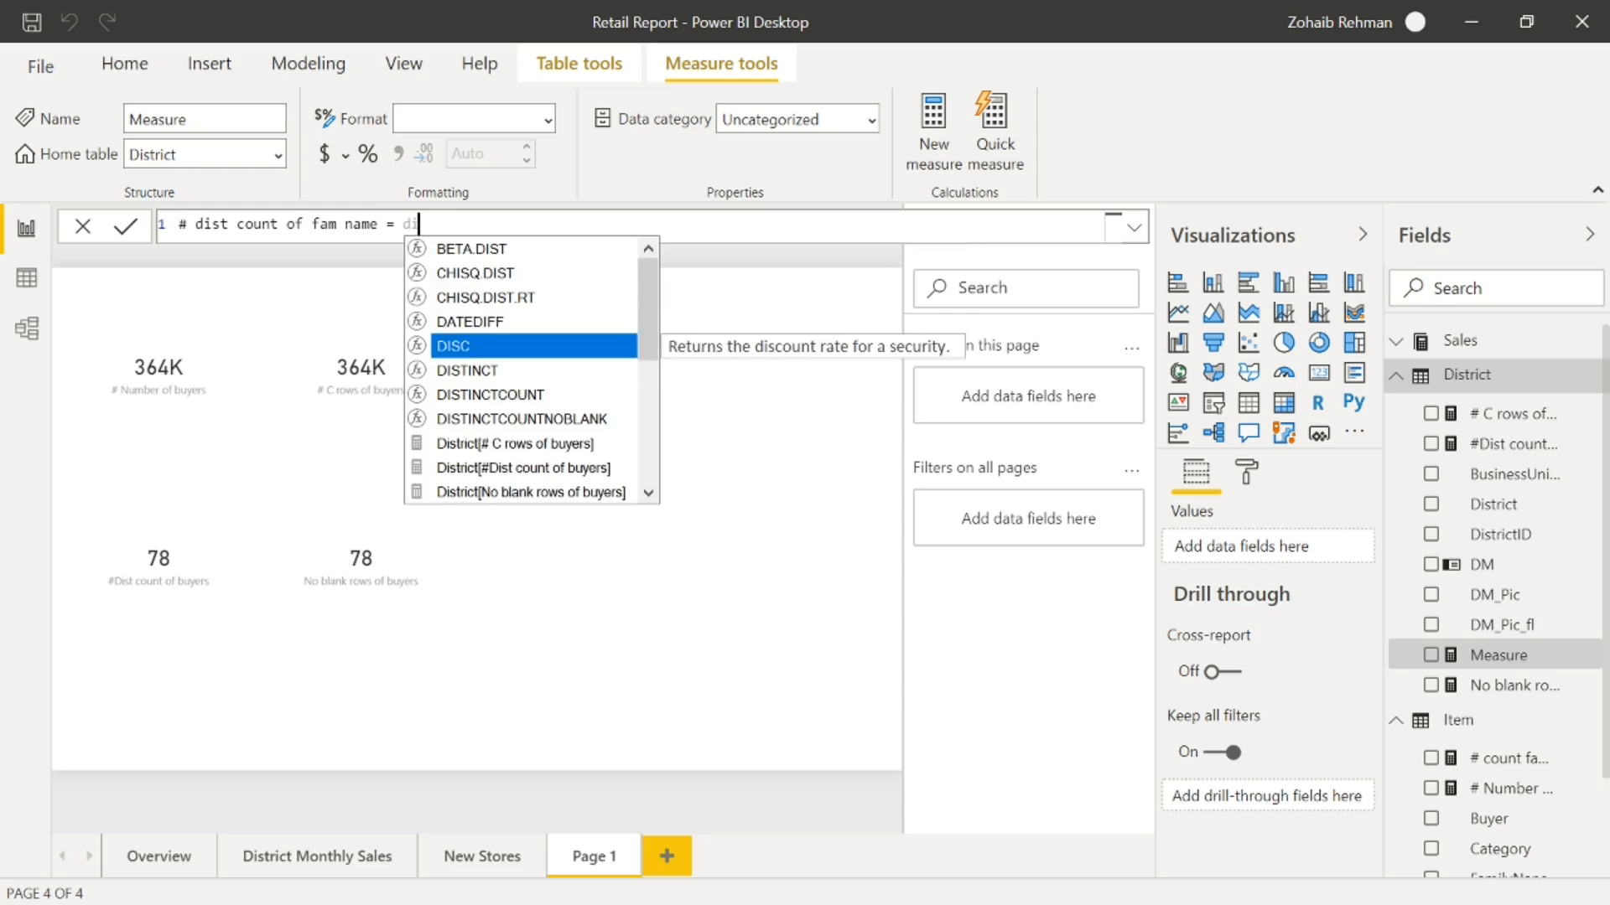
key("Down")
key("Down")
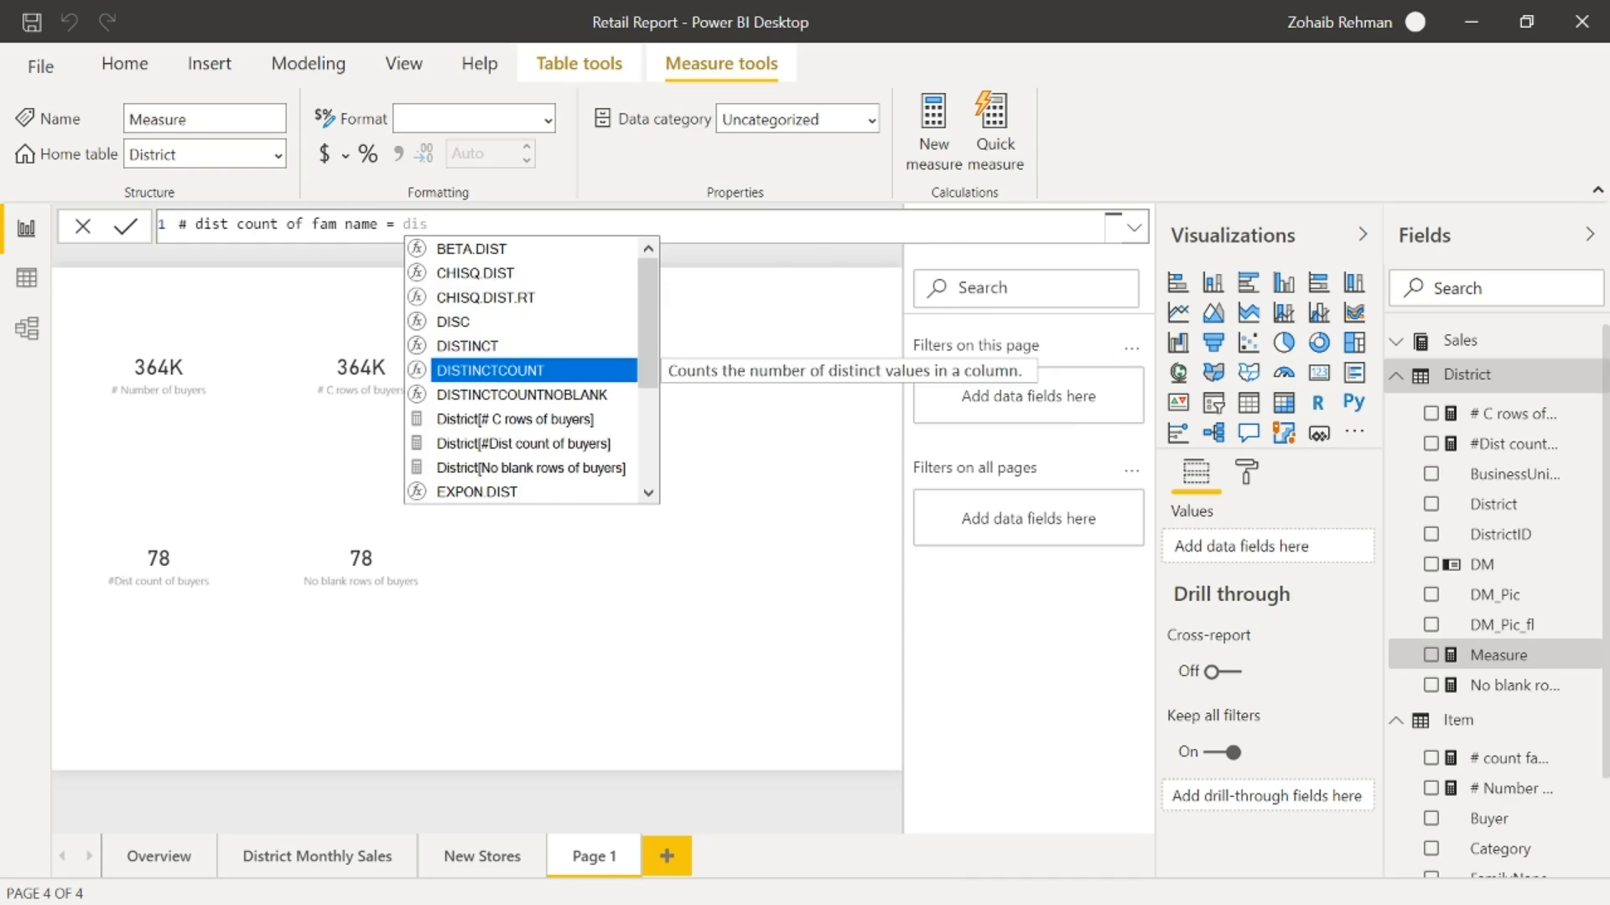
key("Tab")
type("f")
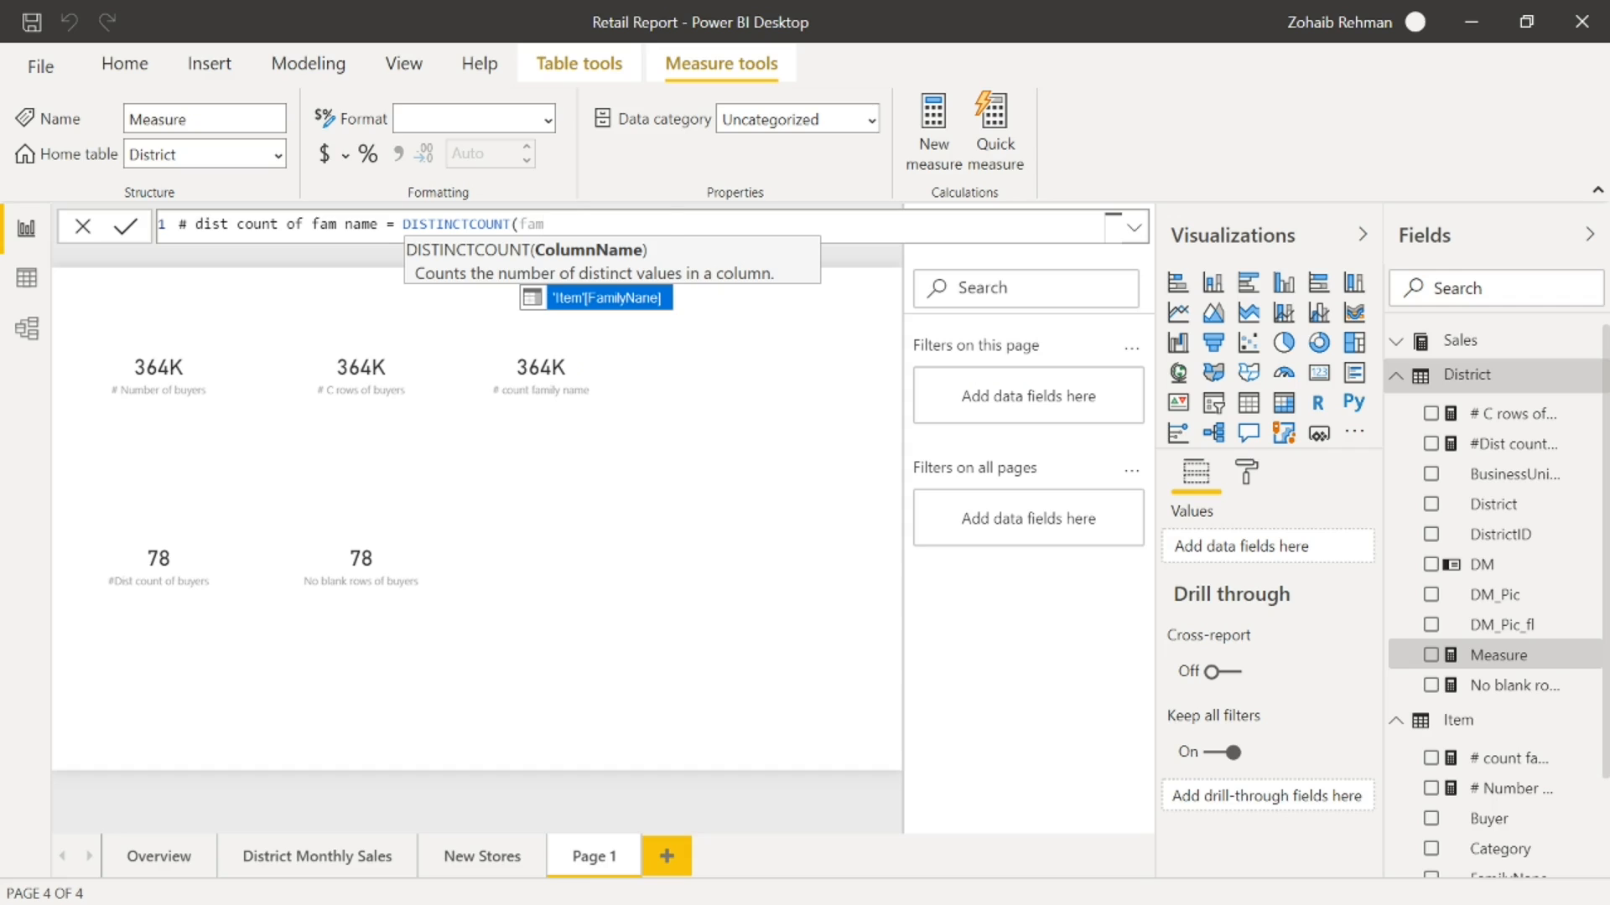
key("Tab")
type(")")
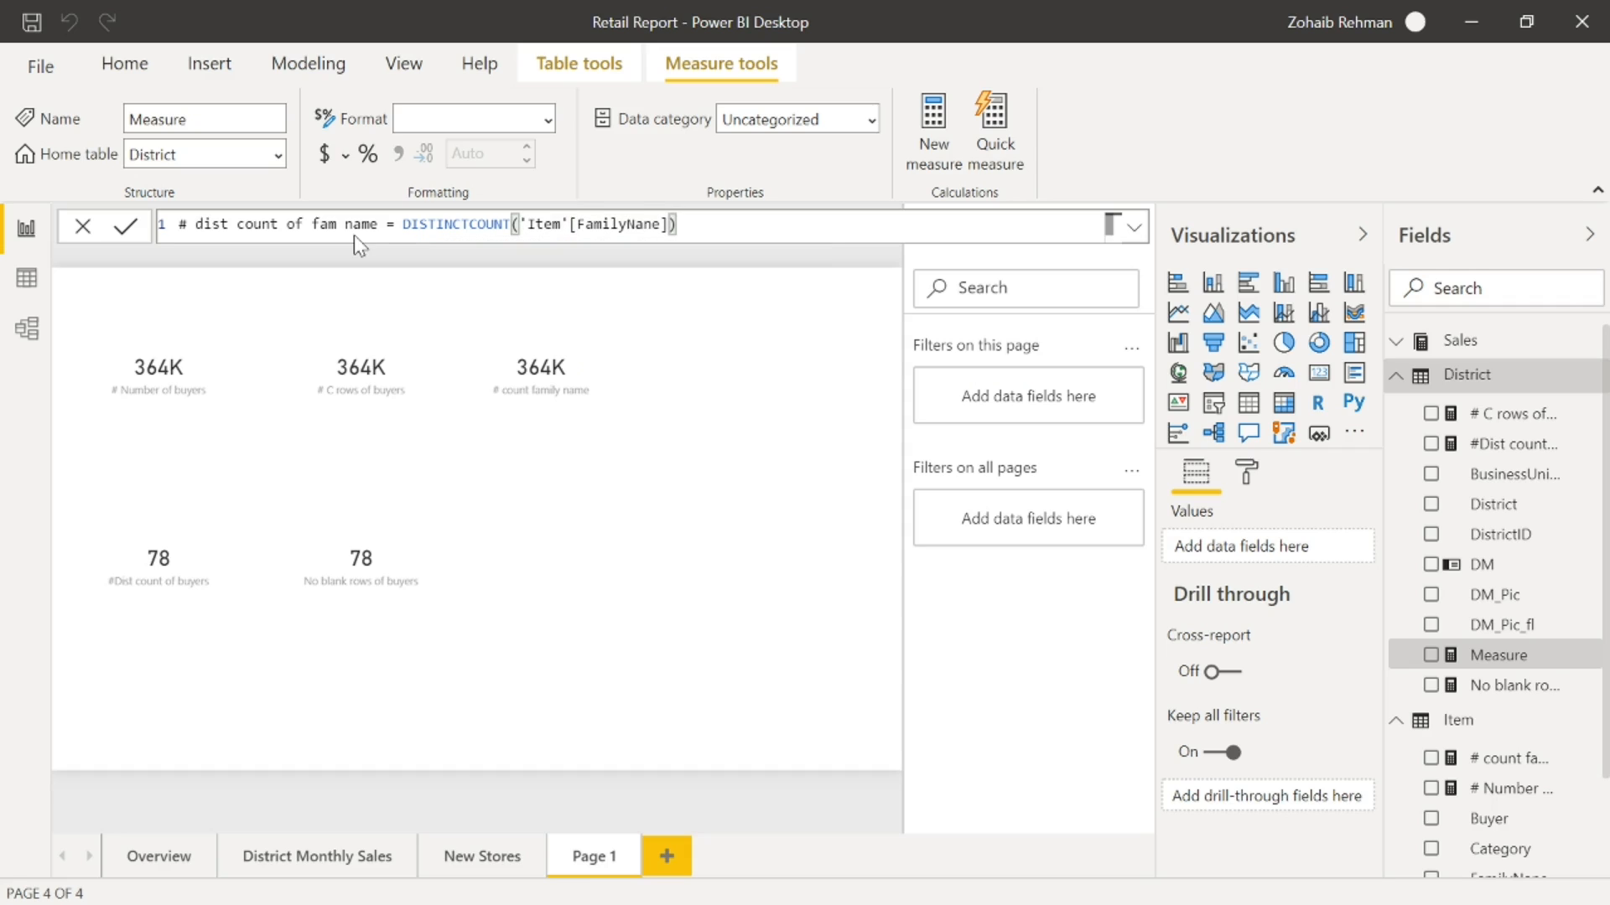
key("Return")
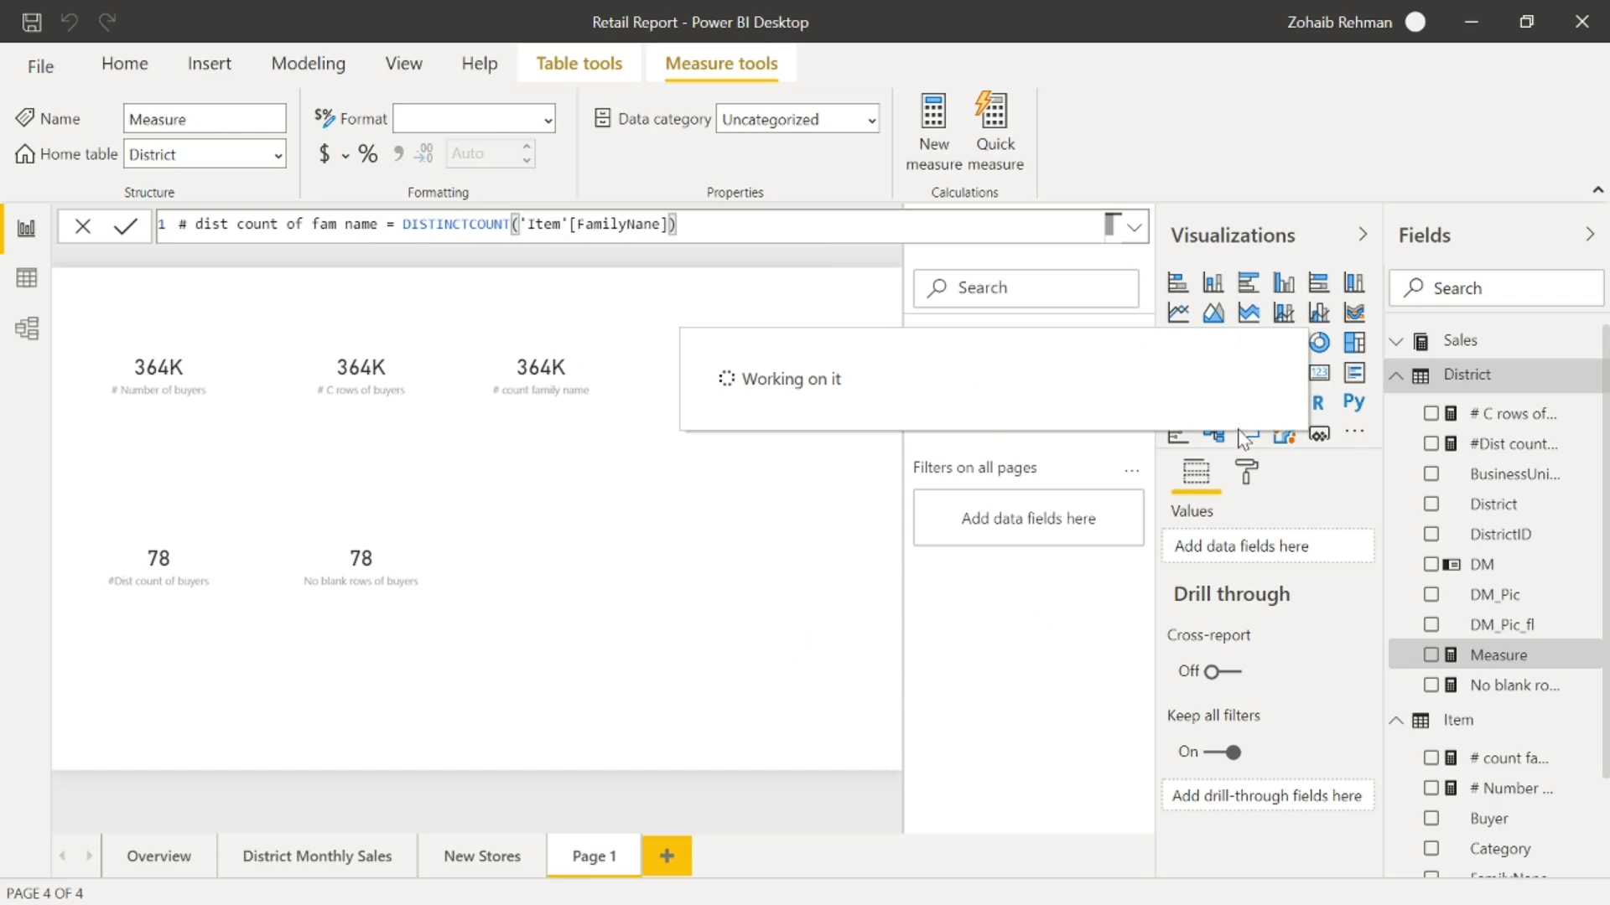
Add a card visual showing the # dist count of fam name measure and place it beside the No blank rows of buyers card
left_click(1320, 375)
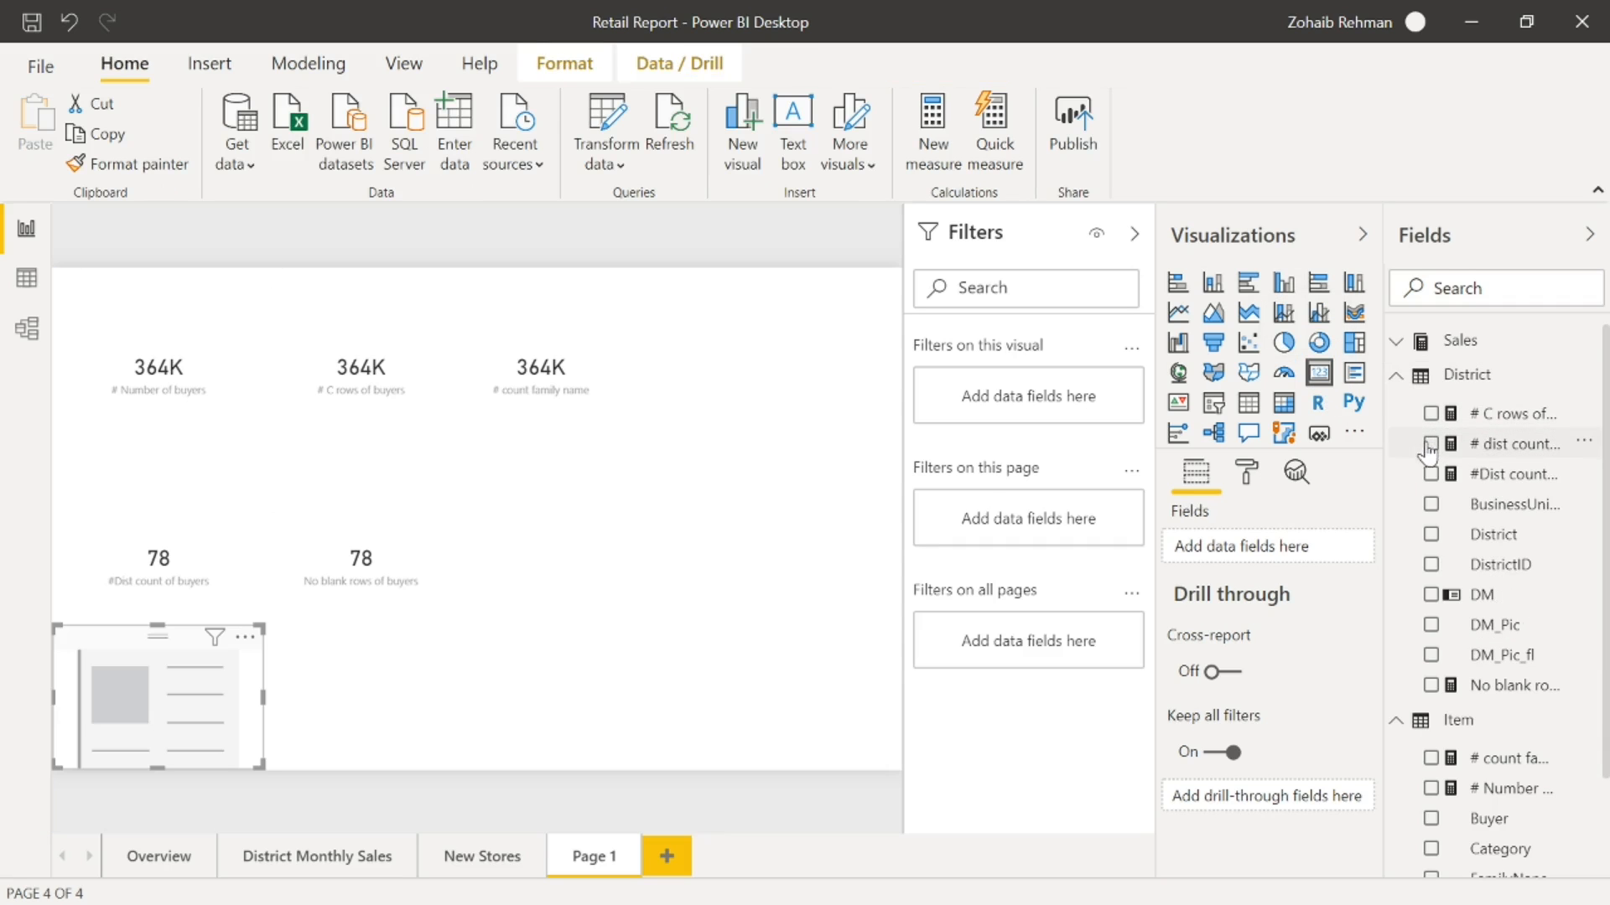
left_click(1431, 443)
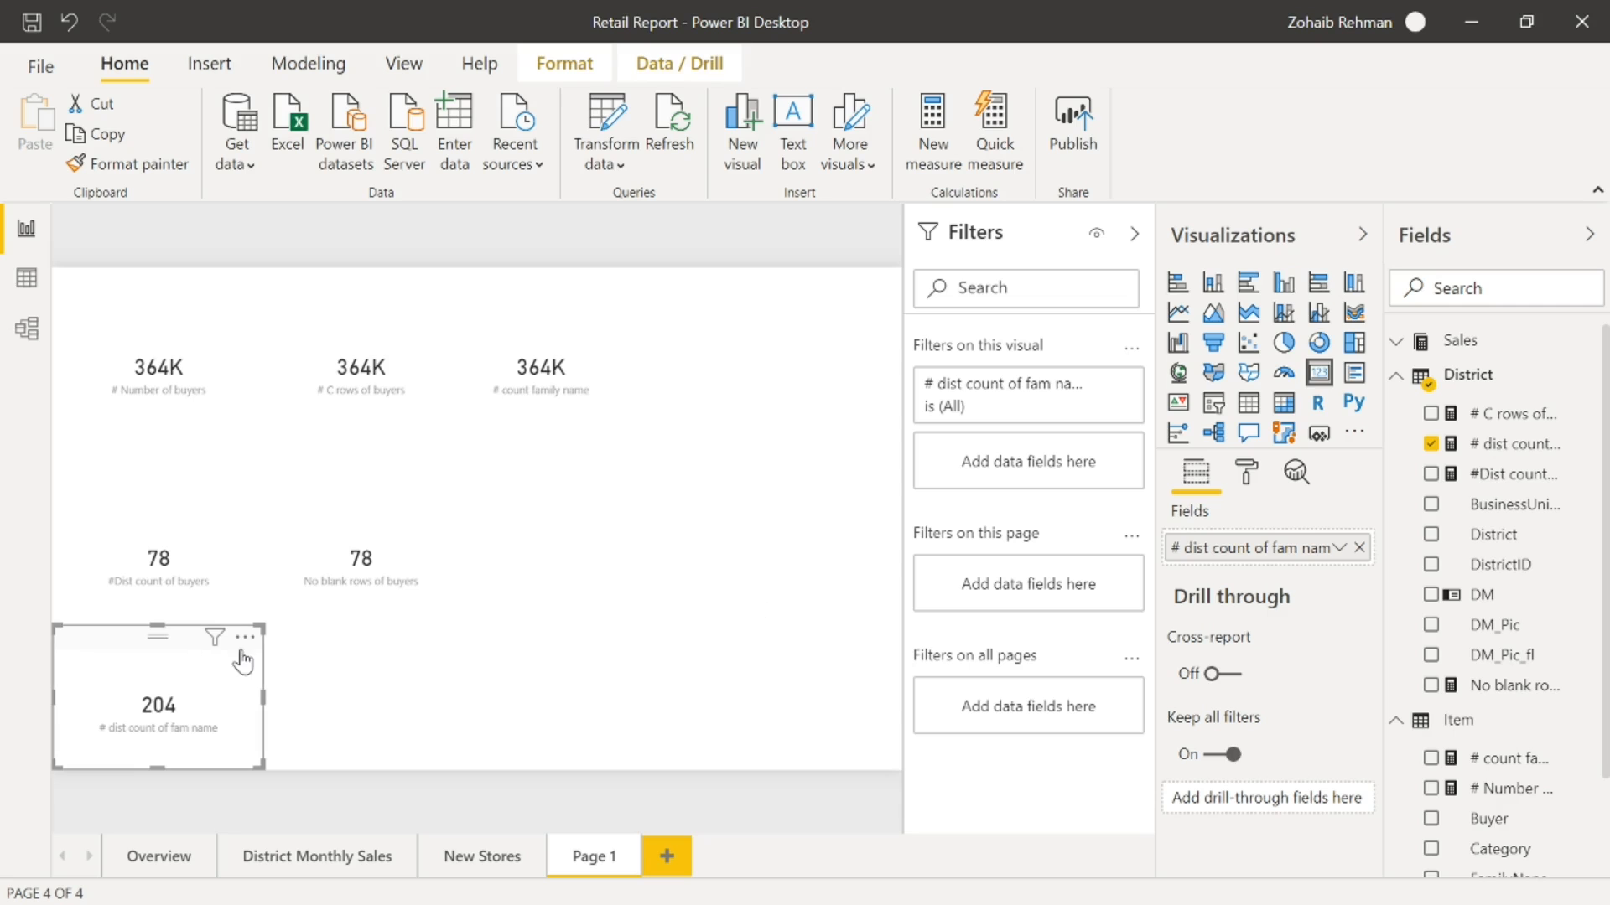
left_click_drag(235, 658, 667, 486)
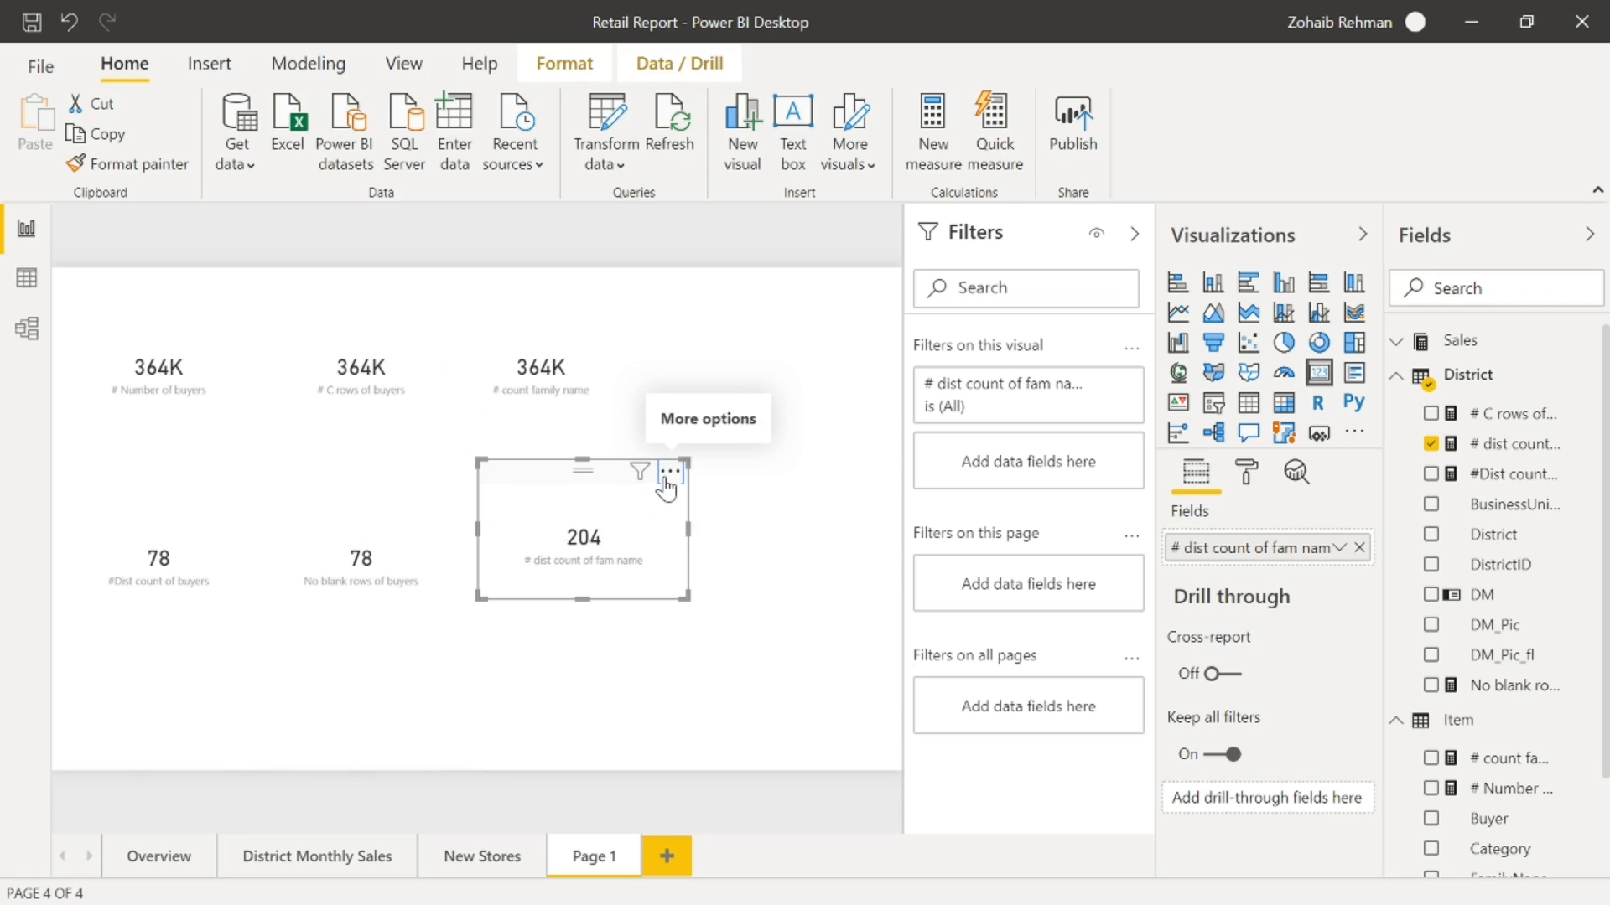